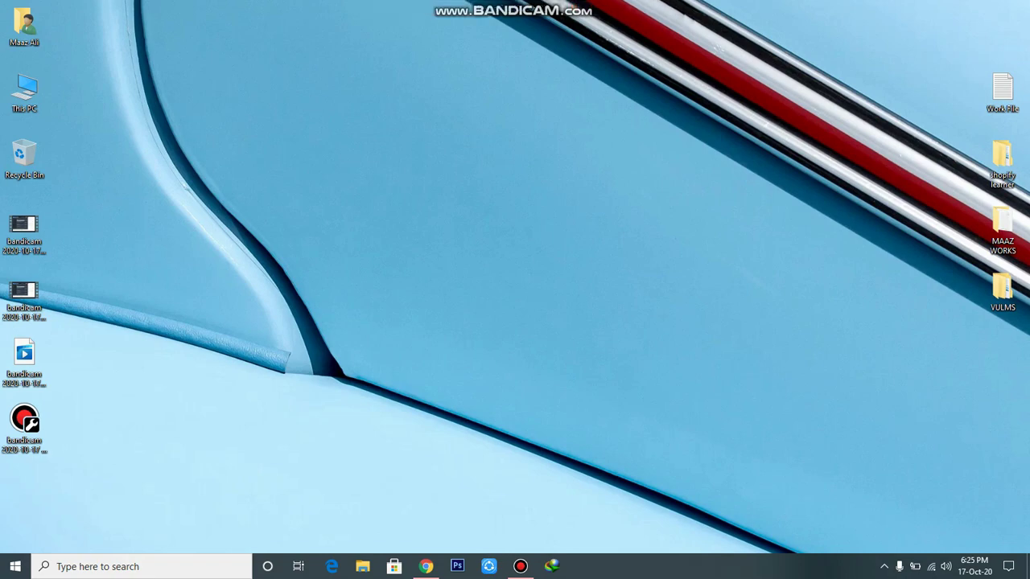
- Switch to the Shopify Themes page in Chrome and look at the theme upload dialog, closing it without choosing a file
{"action": "left_click", "coordinate": [425, 566]}
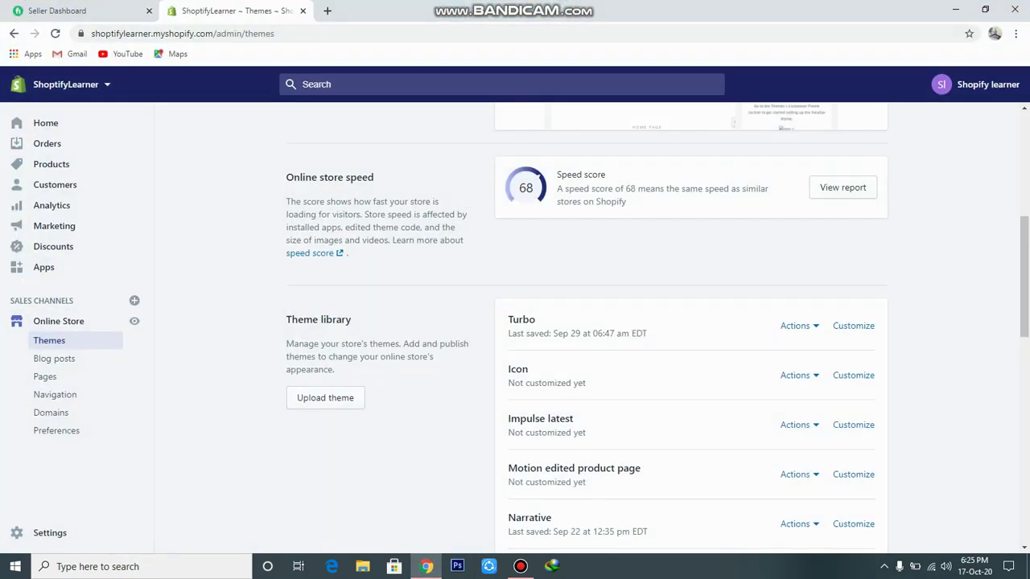
{"action": "scroll", "coordinate": [586, 328], "scroll_direction": "up", "scroll_amount": 2}
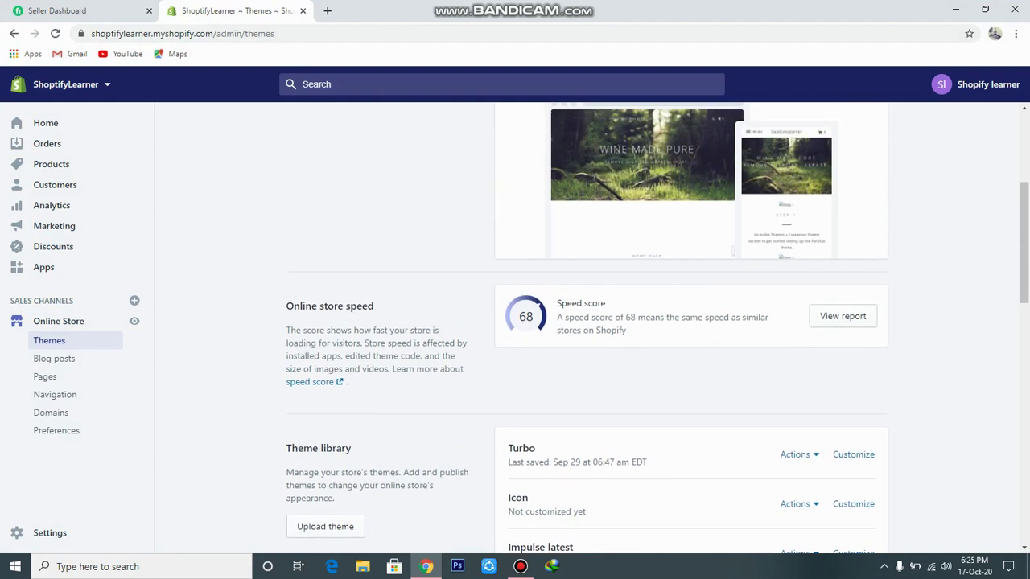
{"action": "scroll", "coordinate": [586, 328], "scroll_direction": "down", "scroll_amount": 4}
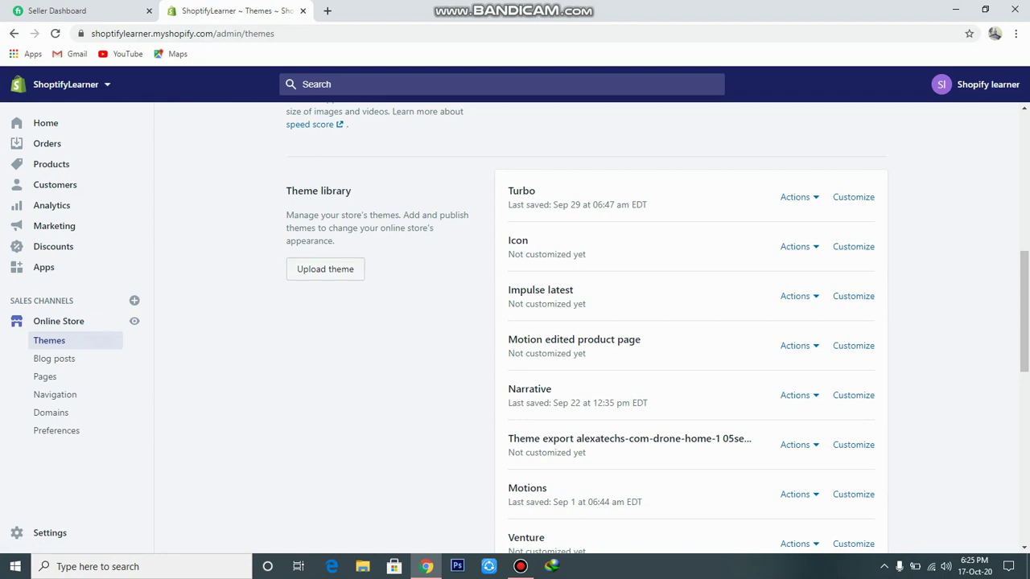
{"action": "left_click", "coordinate": [325, 269]}
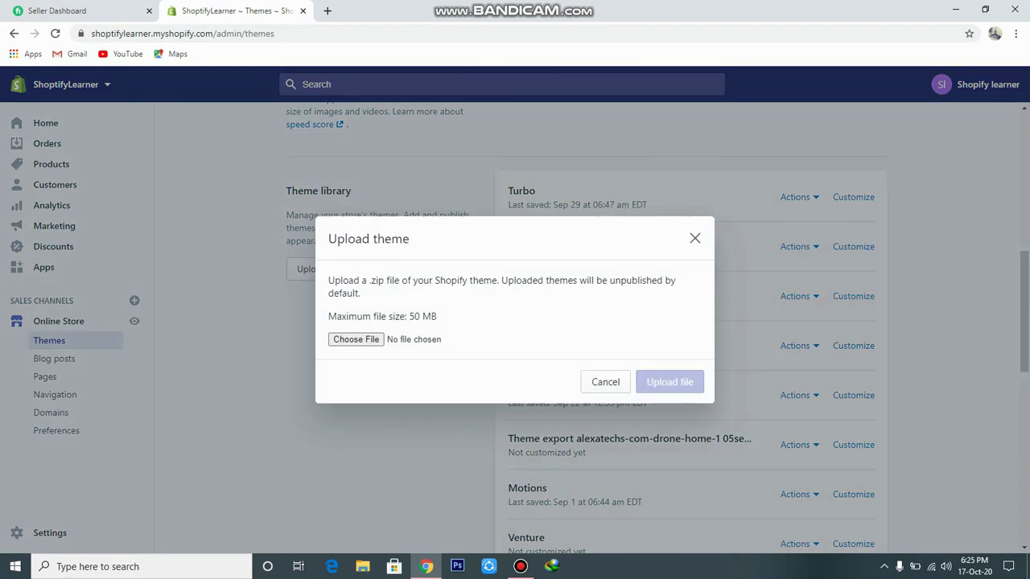
{"action": "left_click", "coordinate": [694, 238]}
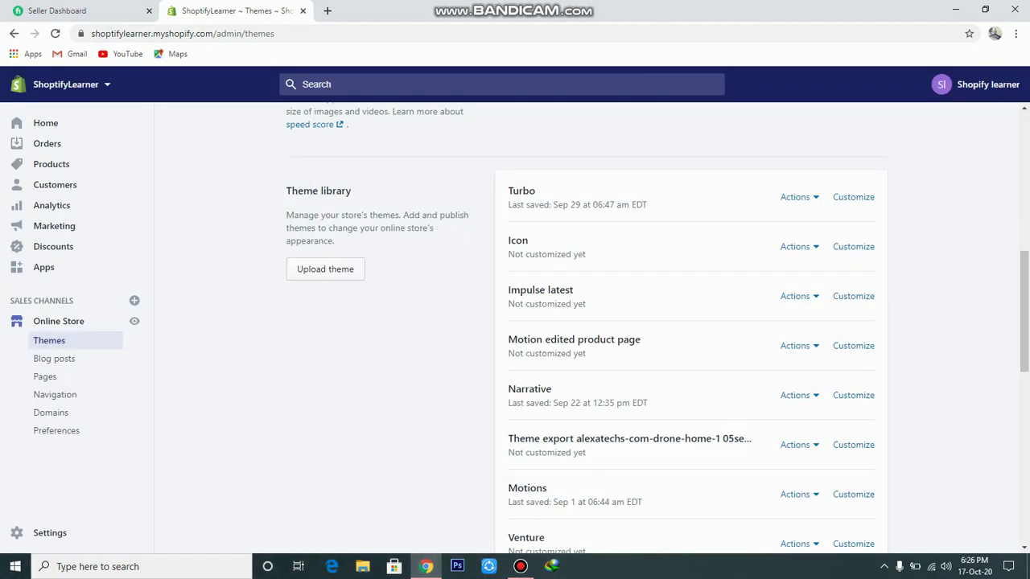
- Add the free Debut theme in its Default style to the theme library
{"action": "scroll", "coordinate": [591, 321], "scroll_direction": "down", "scroll_amount": 2}
{"action": "scroll", "coordinate": [692, 322], "scroll_direction": "down", "scroll_amount": 5}
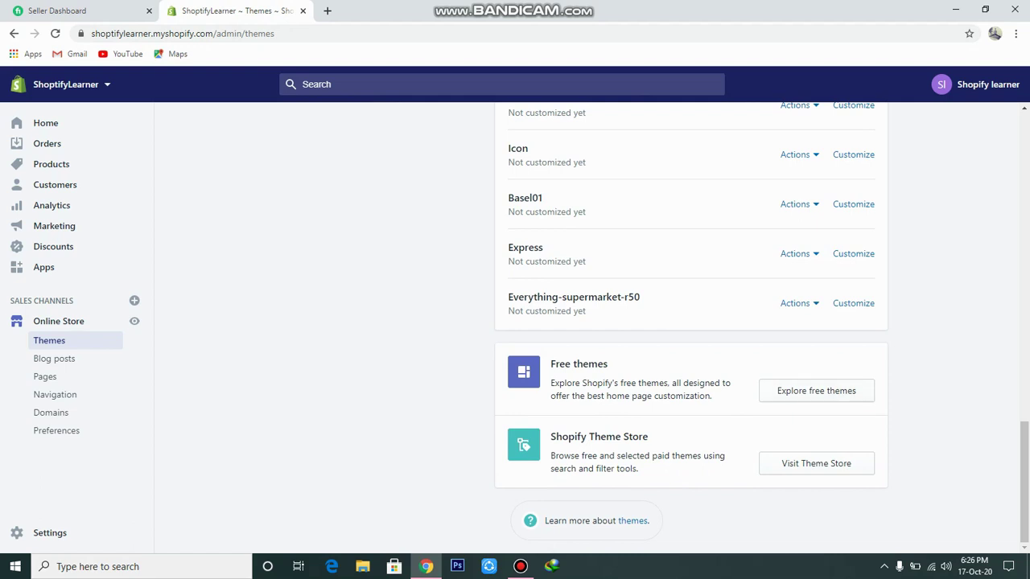
{"action": "left_click", "coordinate": [816, 390]}
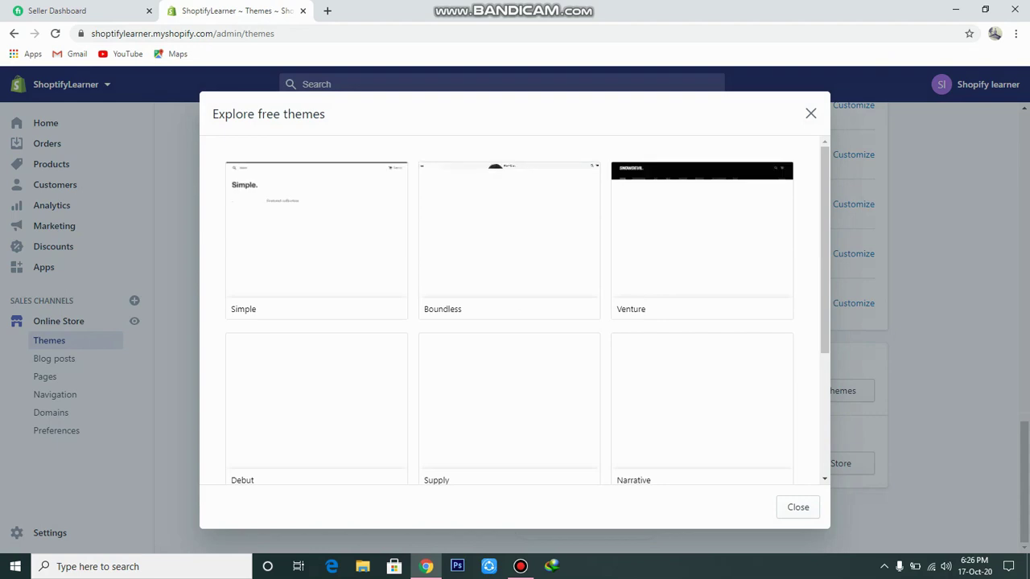
{"action": "scroll", "coordinate": [509, 309], "scroll_direction": "down", "scroll_amount": 1}
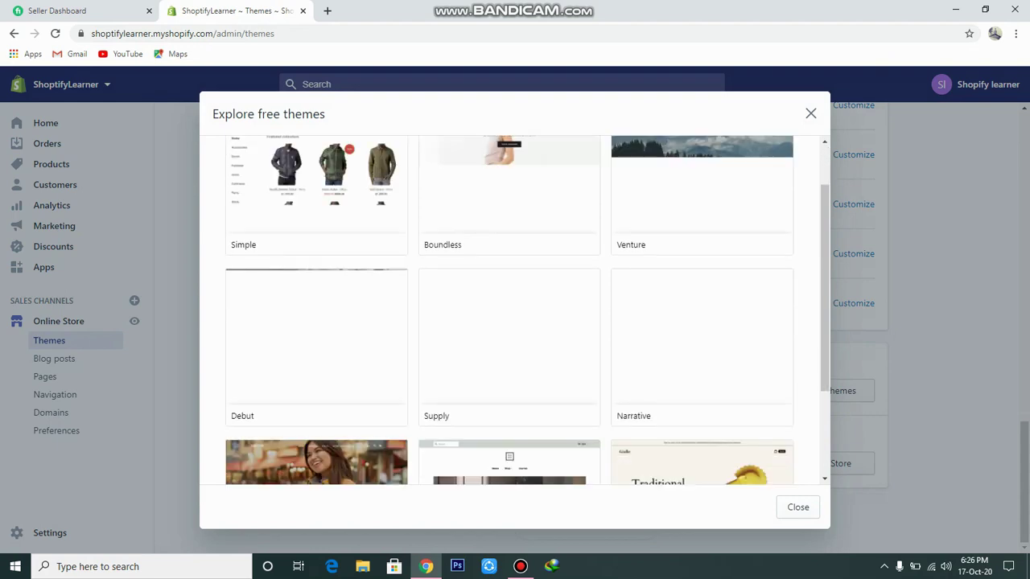
{"action": "left_click", "coordinate": [316, 347]}
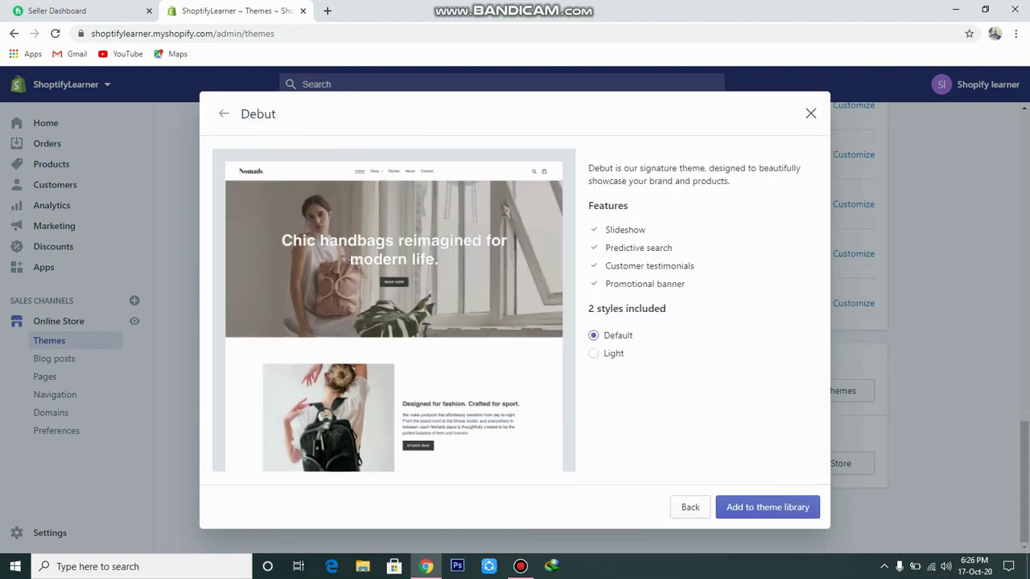
{"action": "left_click", "coordinate": [768, 507]}
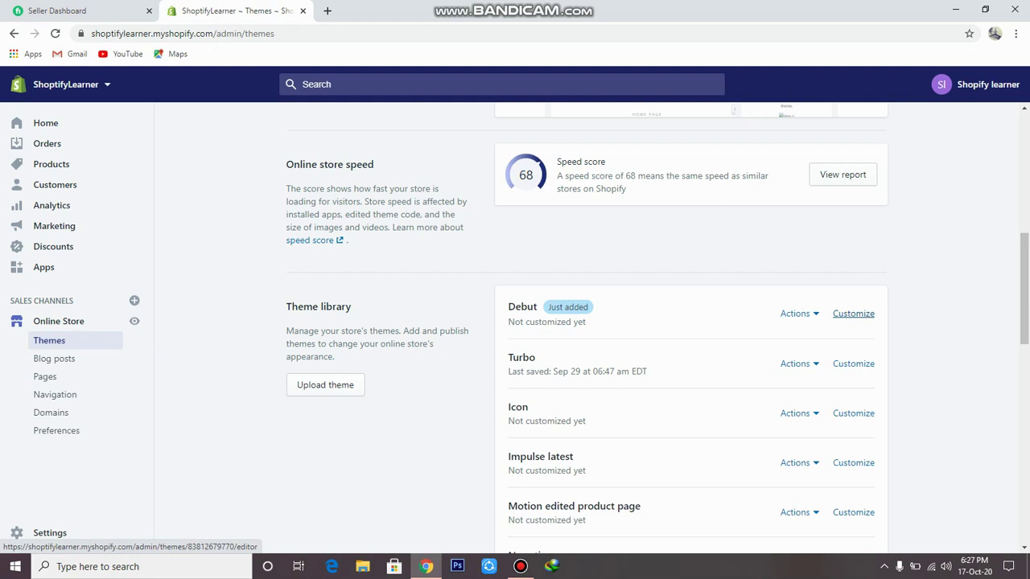
- Open the newly added Debut theme for customization and review its home page section list
{"action": "left_click", "coordinate": [852, 313]}
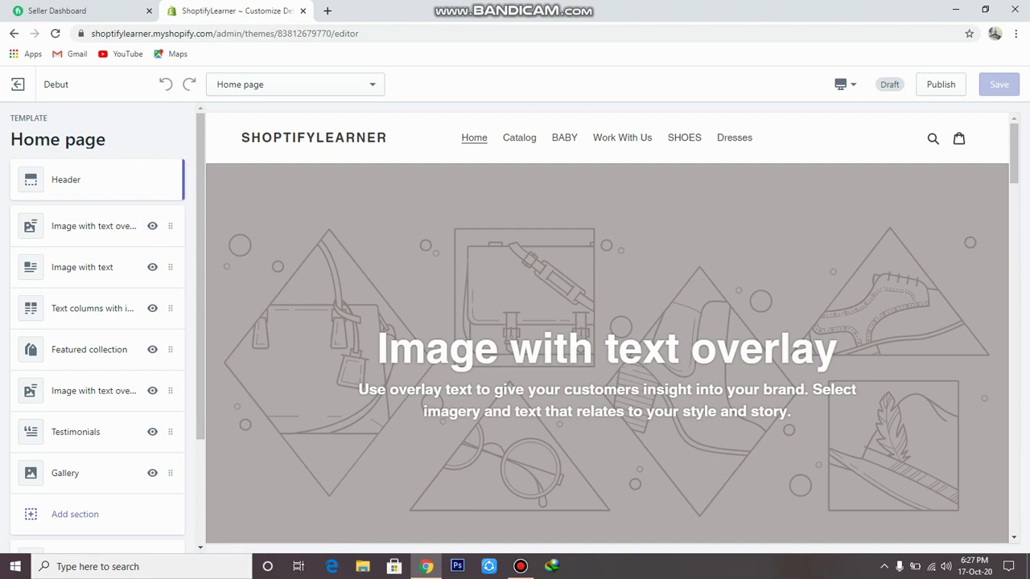
{"action": "scroll", "coordinate": [97, 321], "scroll_direction": "down", "scroll_amount": 2}
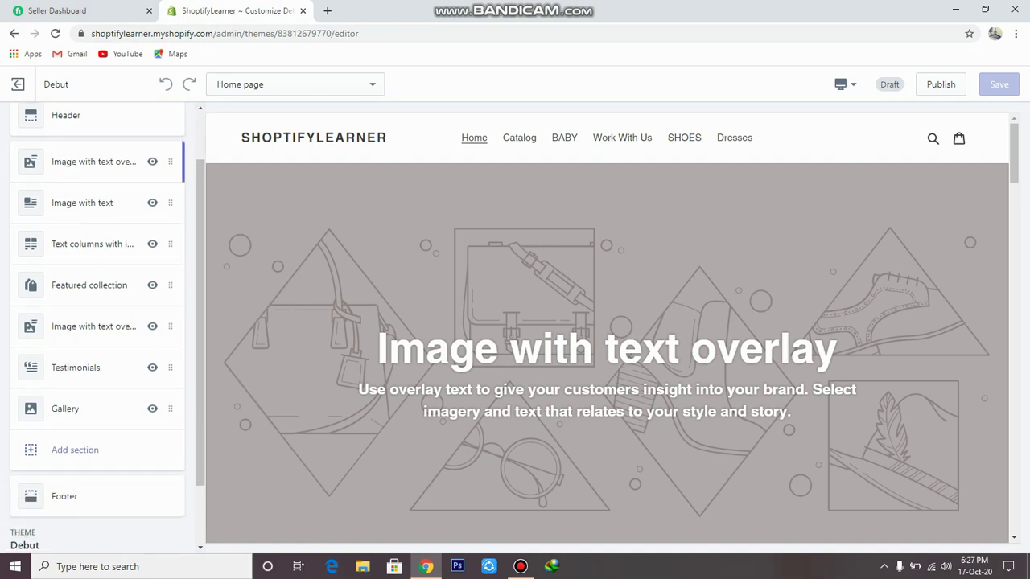
{"action": "scroll", "coordinate": [97, 322], "scroll_direction": "up", "scroll_amount": 2}
{"action": "scroll", "coordinate": [97, 321], "scroll_direction": "down", "scroll_amount": 1}
{"action": "scroll", "coordinate": [98, 322], "scroll_direction": "down", "scroll_amount": 1}
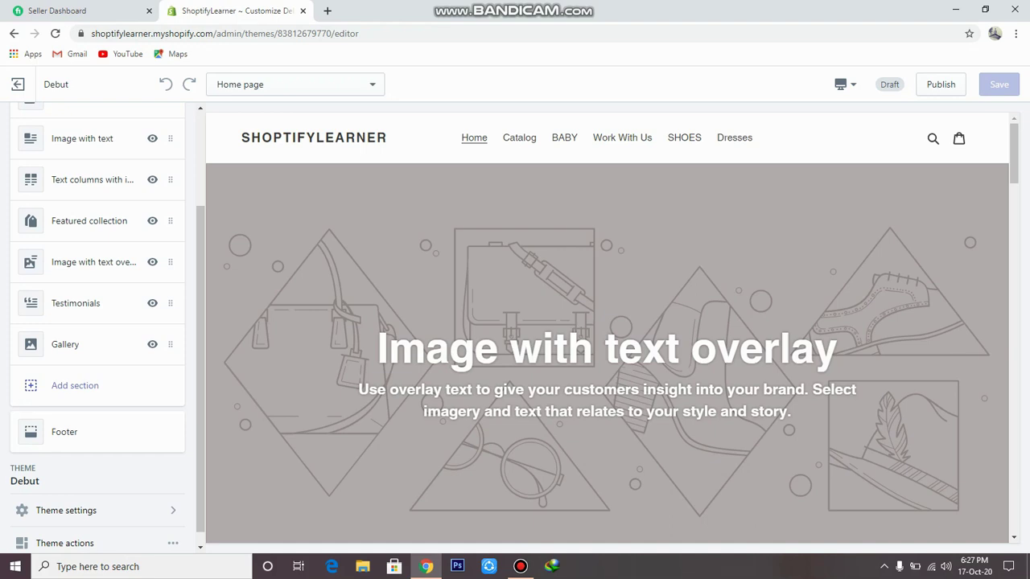
{"action": "scroll", "coordinate": [97, 322], "scroll_direction": "up", "scroll_amount": 3}
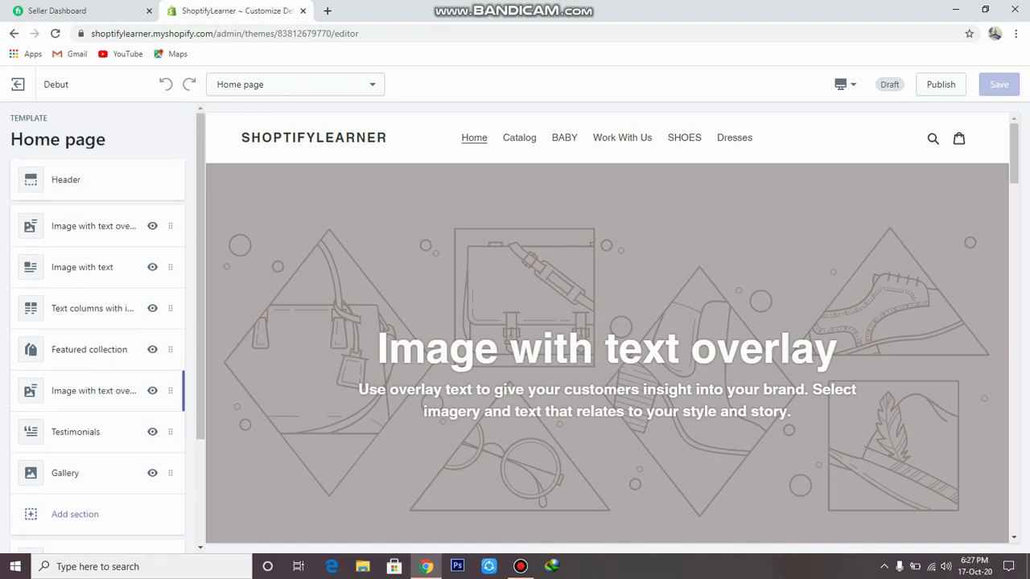
- Open the Header section's settings, try the Centered logo alignment and set it back to Left
{"action": "left_click", "coordinate": [96, 179]}
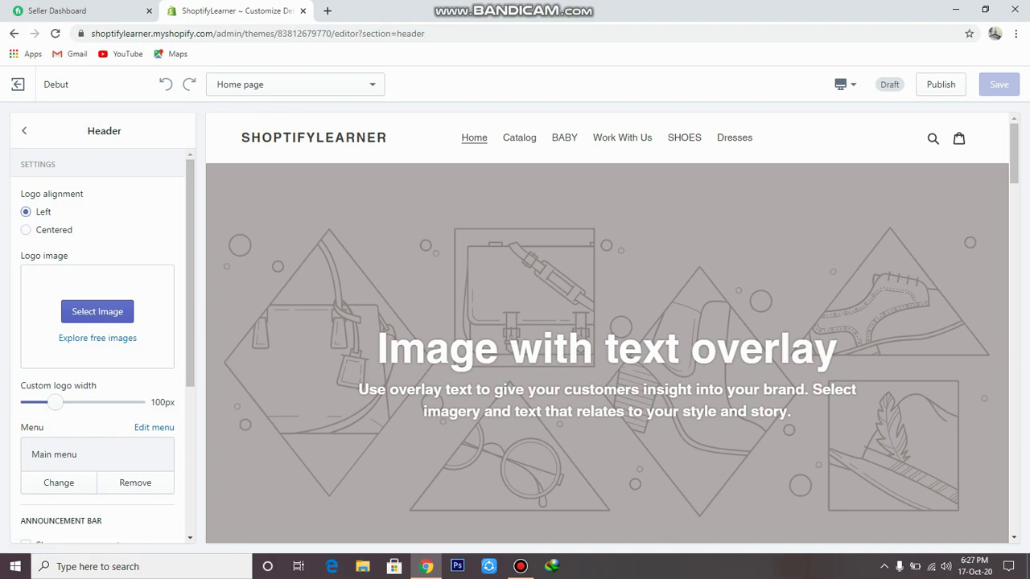
{"action": "left_click", "coordinate": [26, 229]}
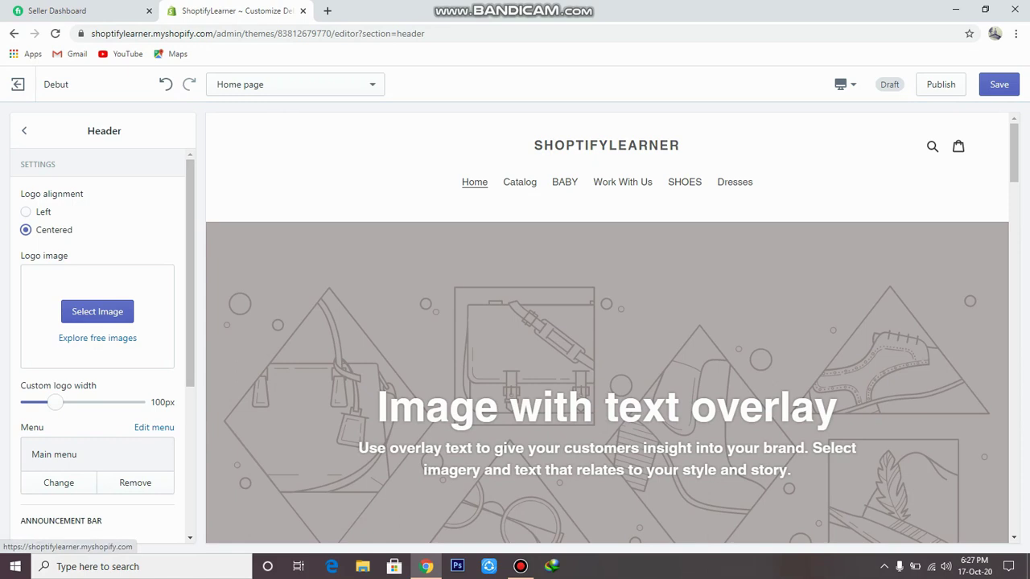
{"action": "left_click", "coordinate": [26, 211]}
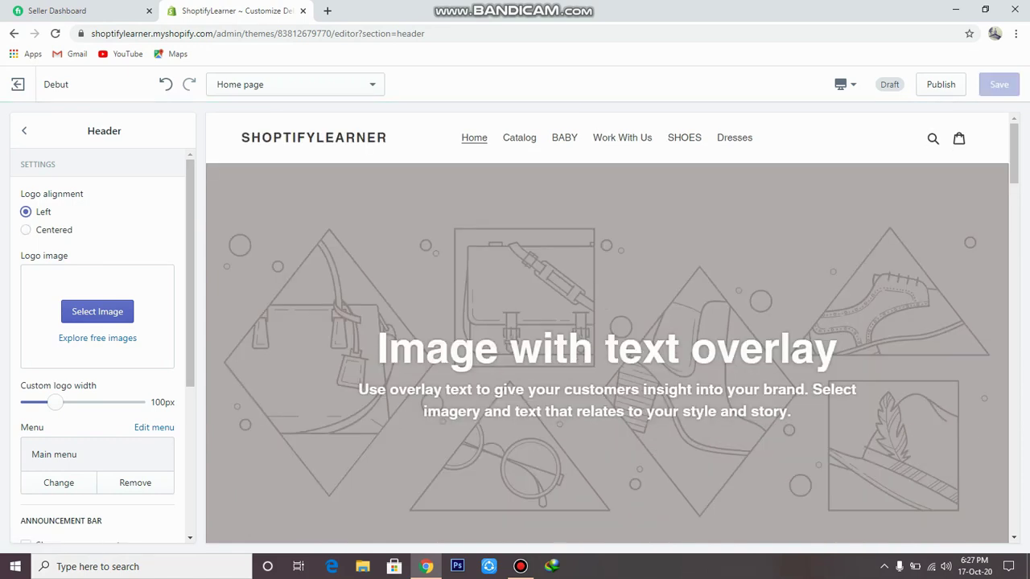
- Set the header's logo image to the black SL logo with gears from the image library
{"action": "scroll", "coordinate": [98, 290], "scroll_direction": "down", "scroll_amount": 1}
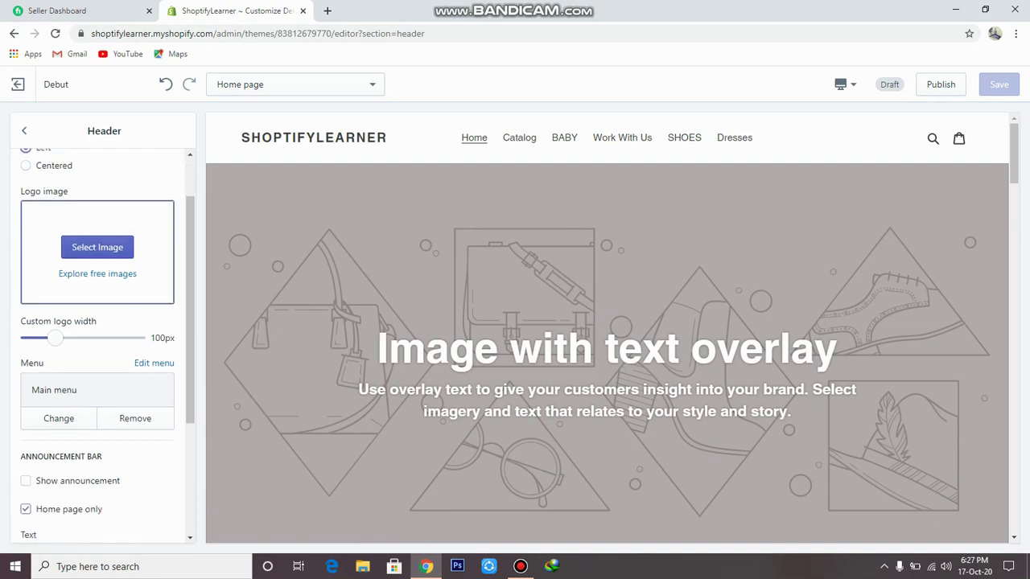
{"action": "left_click", "coordinate": [97, 246]}
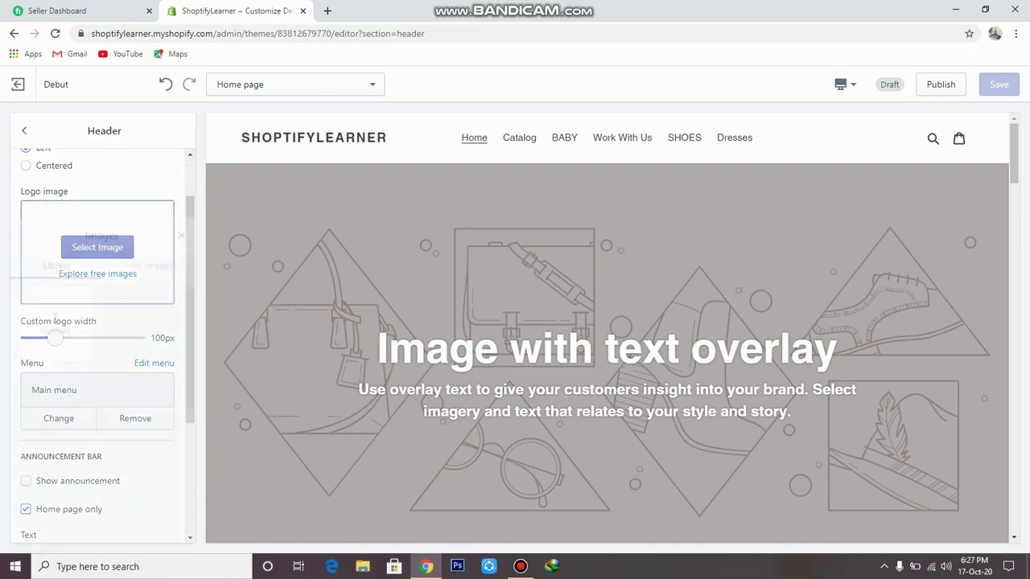
{"action": "scroll", "coordinate": [98, 338], "scroll_direction": "down", "scroll_amount": 1}
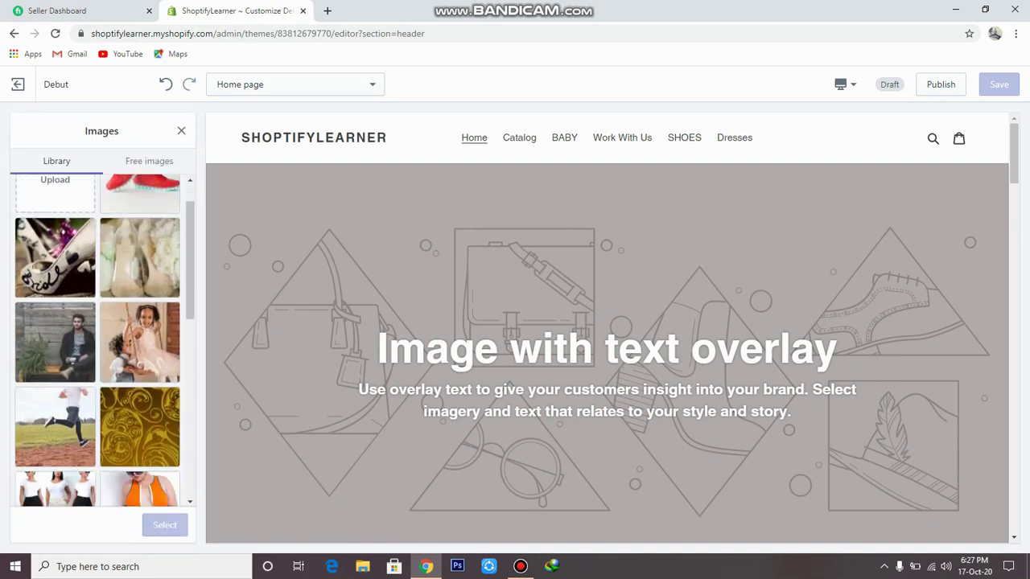
{"action": "scroll", "coordinate": [97, 337], "scroll_direction": "down", "scroll_amount": 3}
{"action": "scroll", "coordinate": [97, 338], "scroll_direction": "up", "scroll_amount": 2}
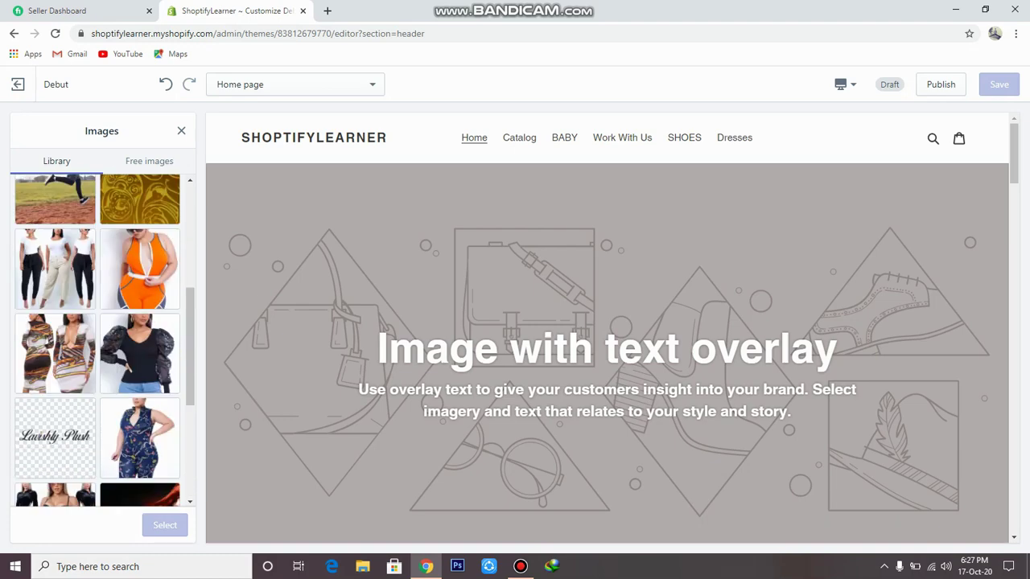
{"action": "scroll", "coordinate": [98, 337], "scroll_direction": "down", "scroll_amount": 2}
{"action": "left_click", "coordinate": [97, 491]}
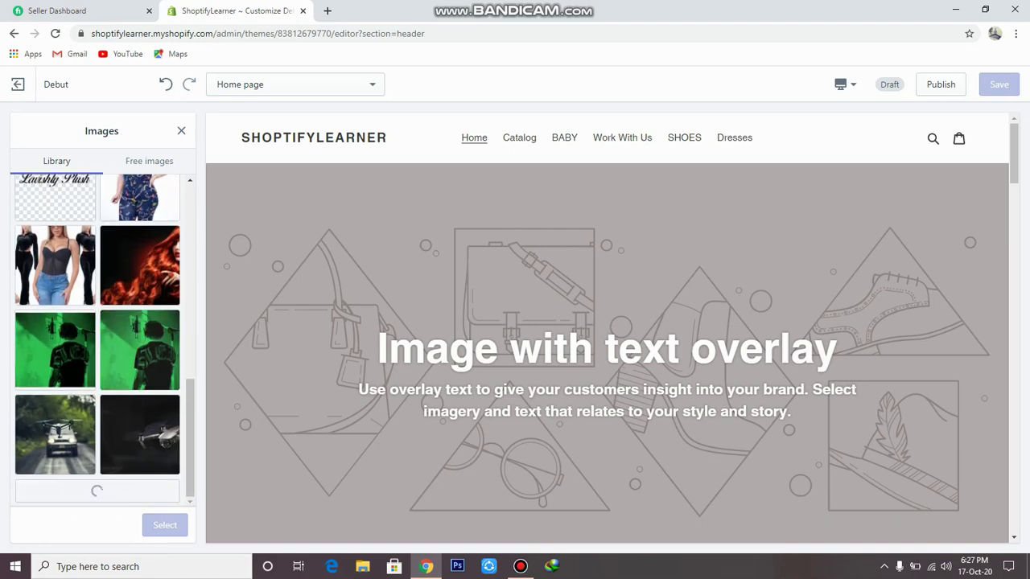
{"action": "scroll", "coordinate": [97, 338], "scroll_direction": "down", "scroll_amount": 2}
{"action": "left_click", "coordinate": [140, 458]}
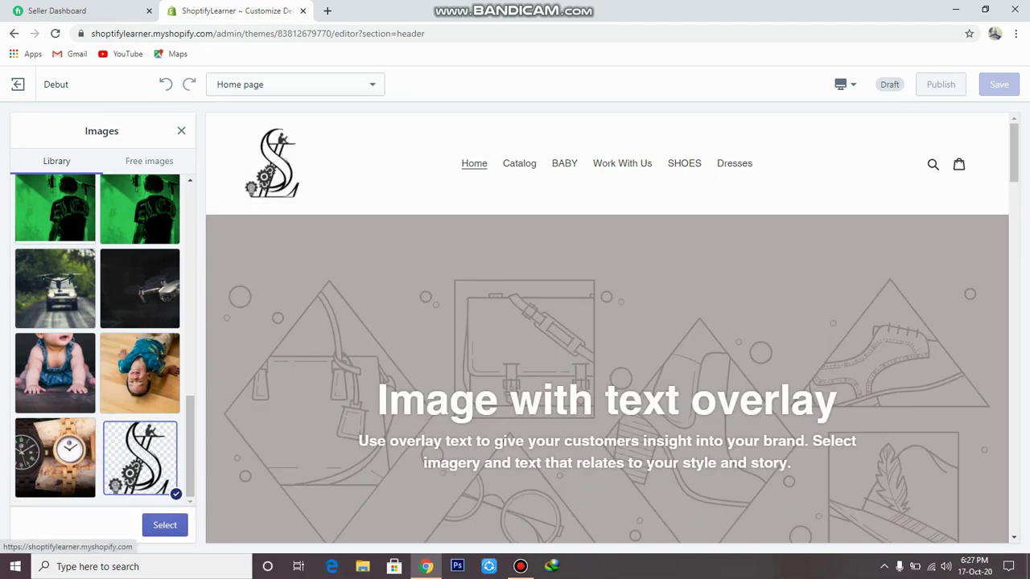
{"action": "left_click", "coordinate": [164, 524]}
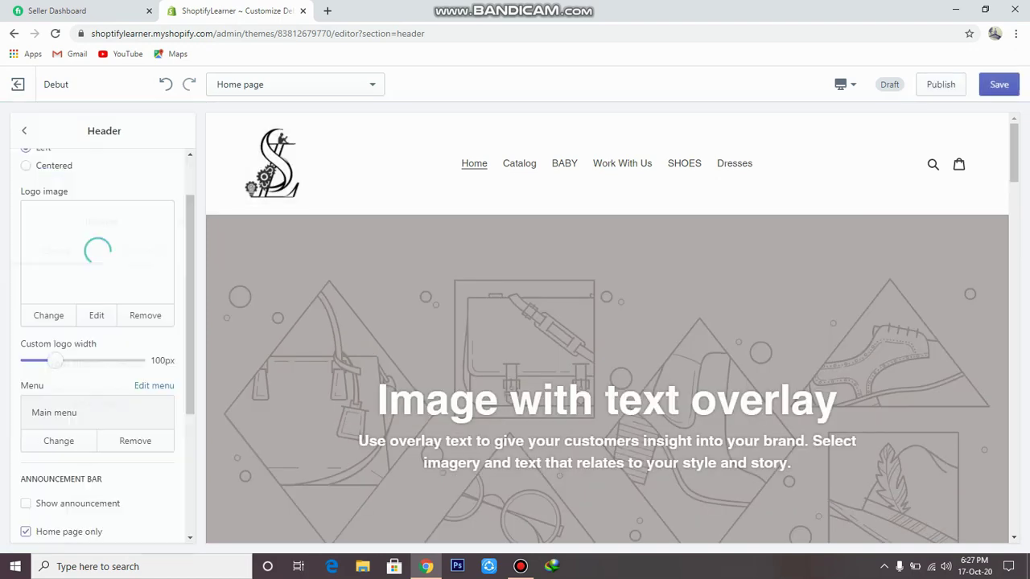
- Set the custom logo width to 140px
{"action": "scroll", "coordinate": [97, 346], "scroll_direction": "down", "scroll_amount": 1}
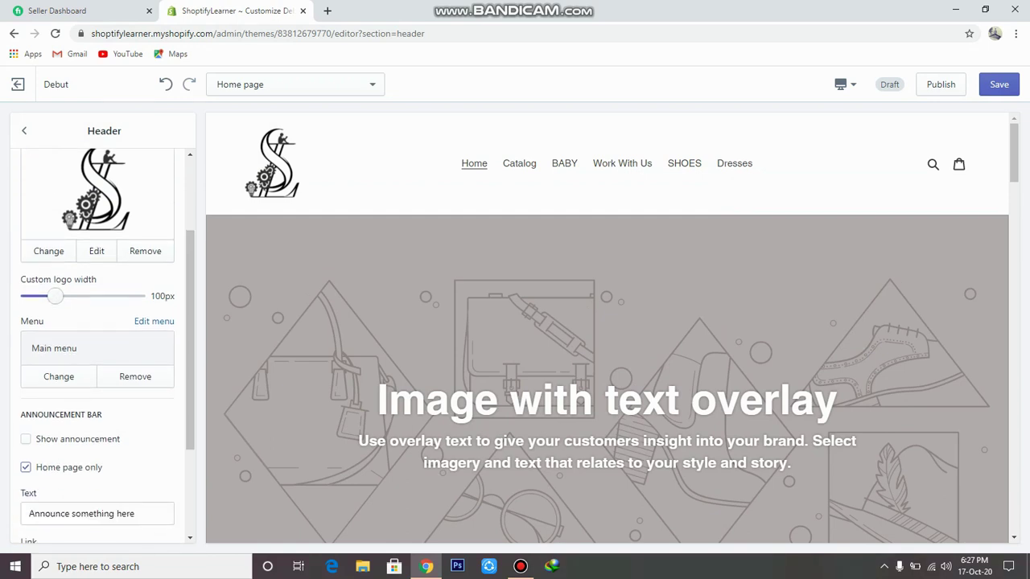
{"action": "left_click_drag", "start_coordinate": [55, 296], "coordinate": [96, 296]}
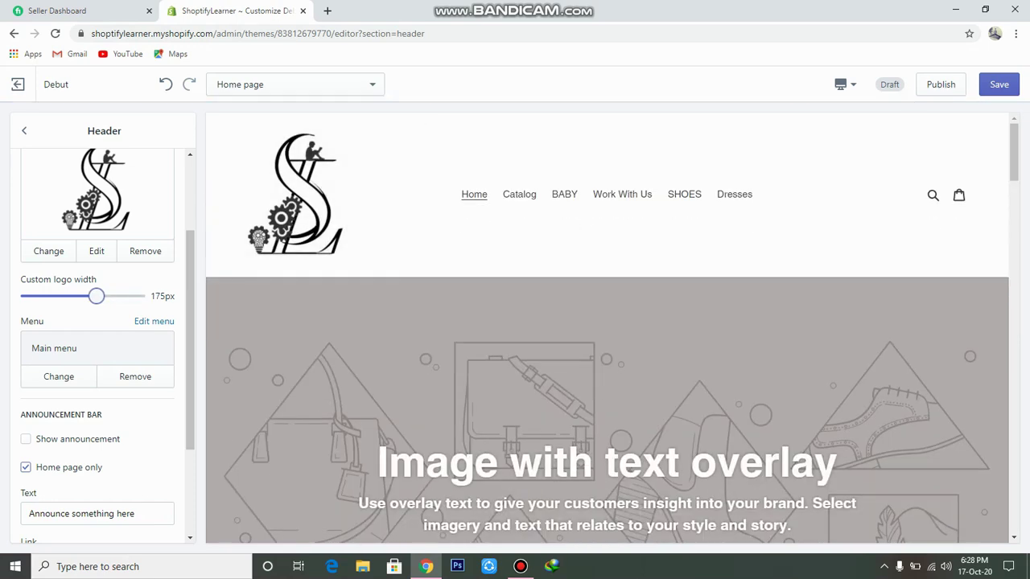
{"action": "left_click_drag", "start_coordinate": [96, 296], "coordinate": [77, 296]}
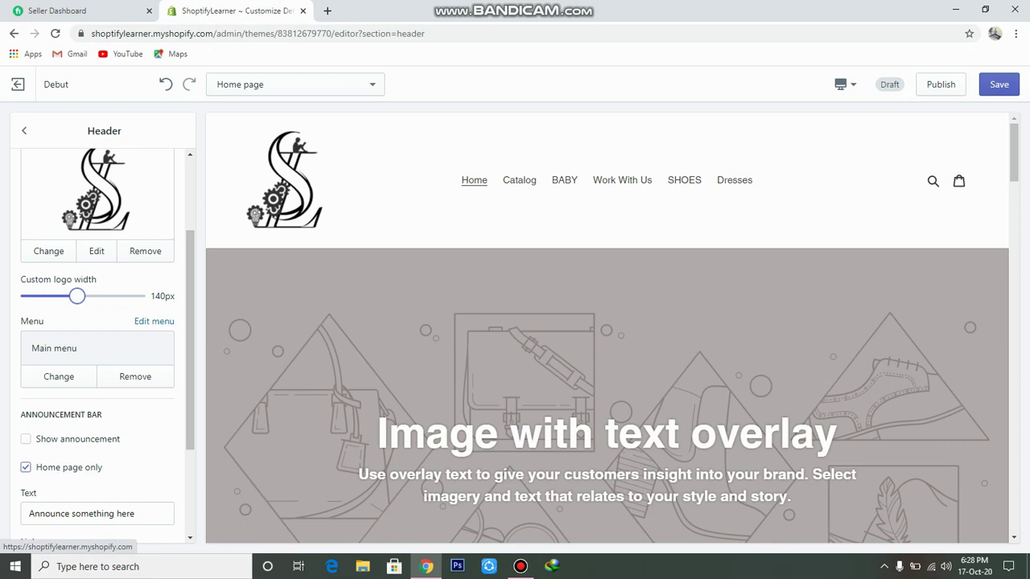
- Enable the header's announcement bar and set its text to "free shipping on all orders"
{"action": "scroll", "coordinate": [105, 346], "scroll_direction": "down", "scroll_amount": 1}
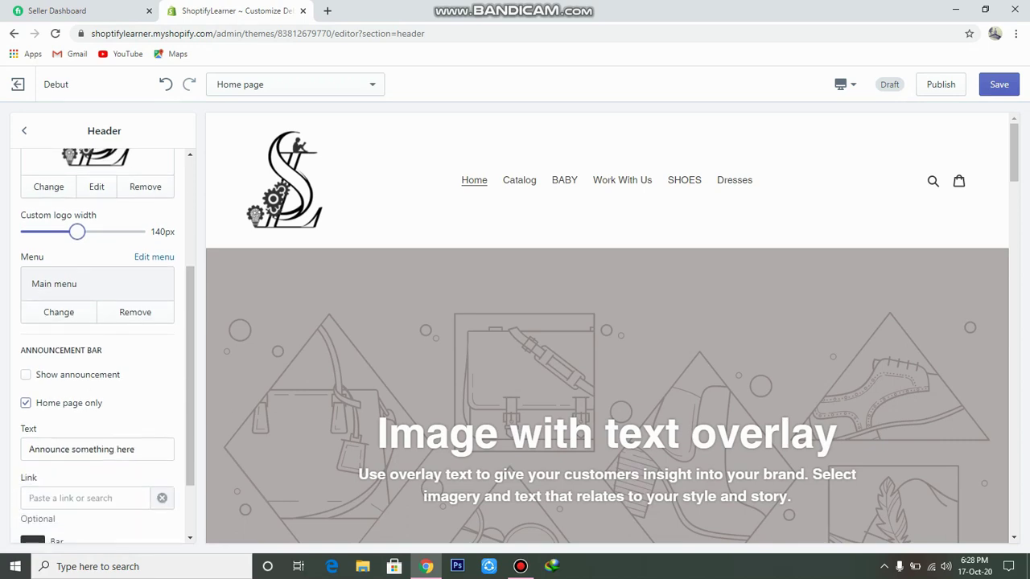
{"action": "left_click", "coordinate": [26, 375]}
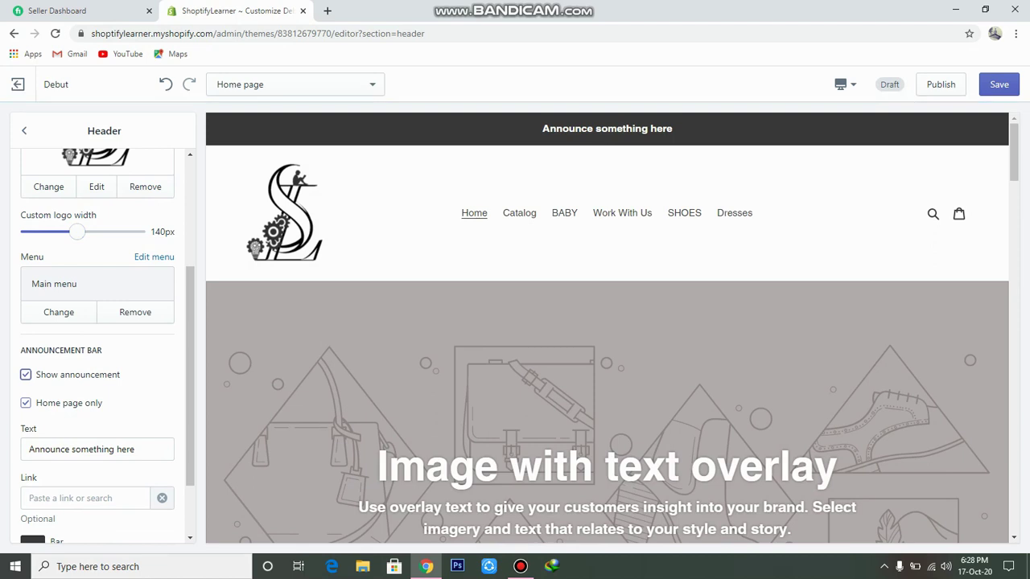
{"action": "scroll", "coordinate": [104, 345], "scroll_direction": "down", "scroll_amount": 1}
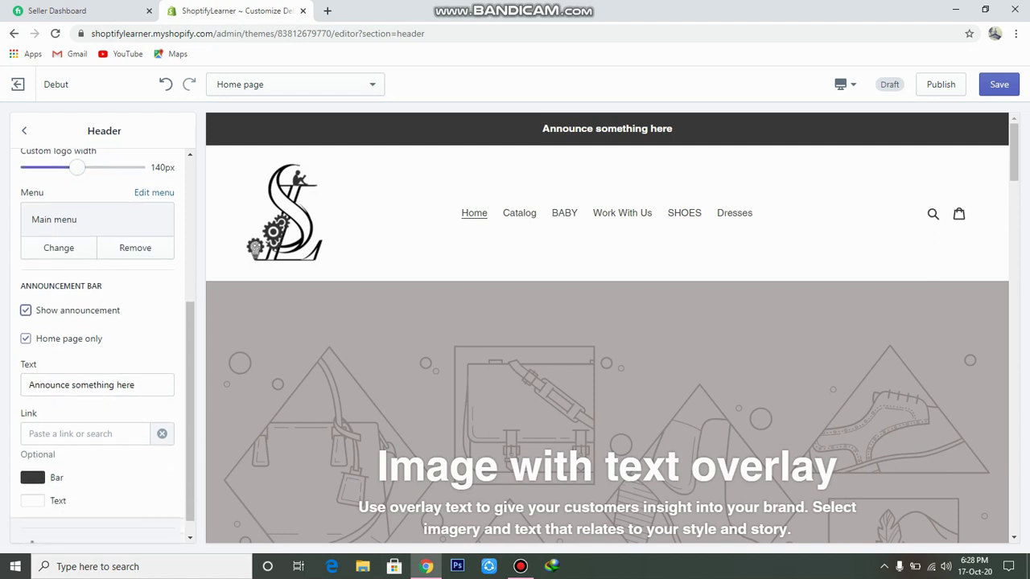
{"action": "left_click", "coordinate": [135, 385]}
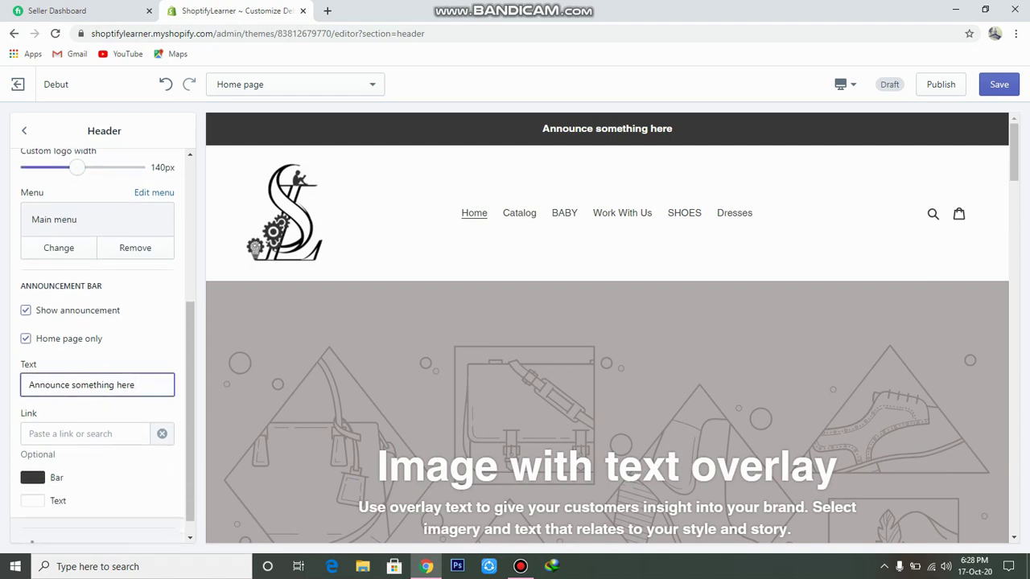
{"action": "key", "text": "ctrl+a"}
{"action": "key", "text": "BackSpace"}
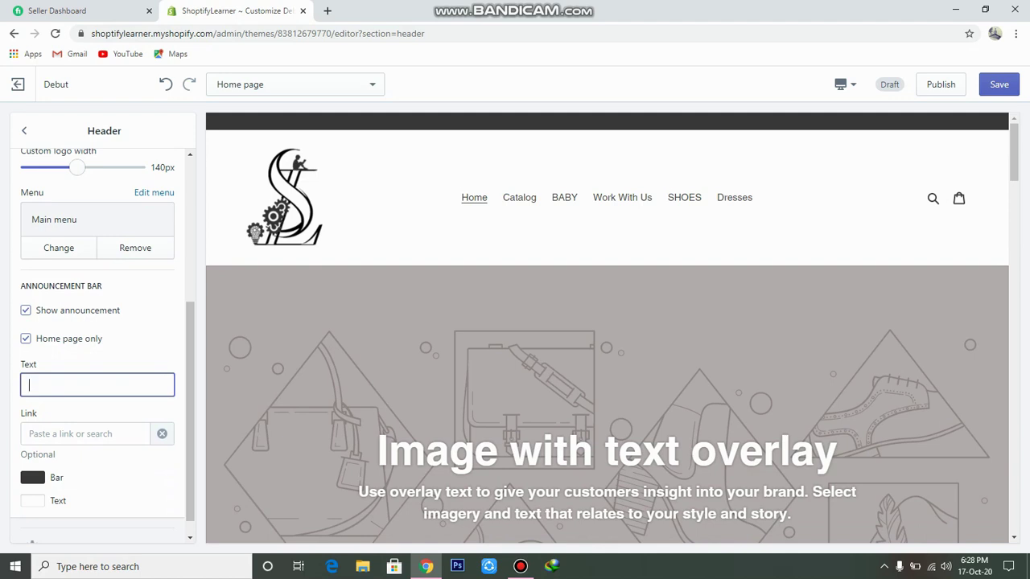
{"action": "type", "text": "free sh"}
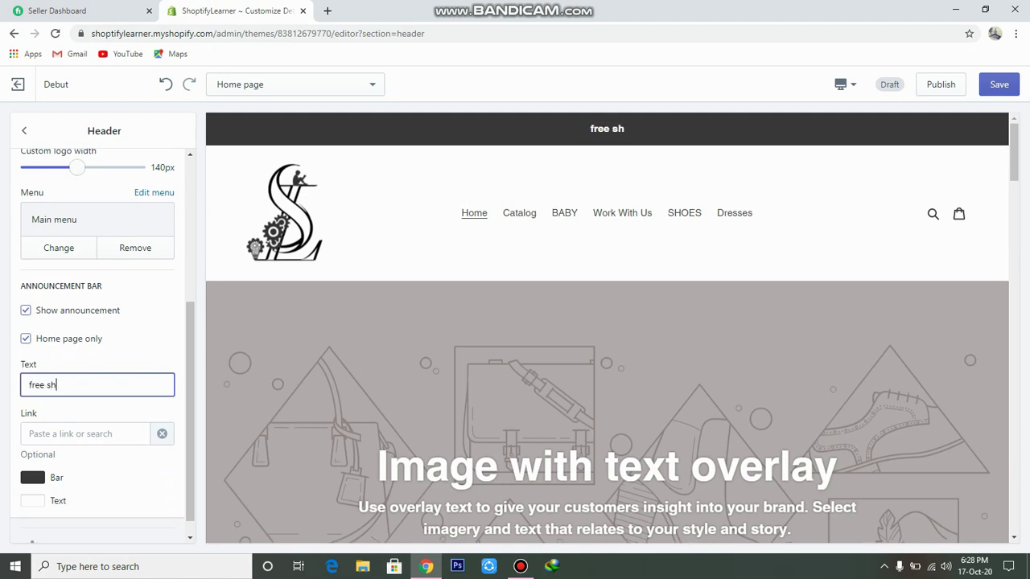
{"action": "type", "text": "ipping o"}
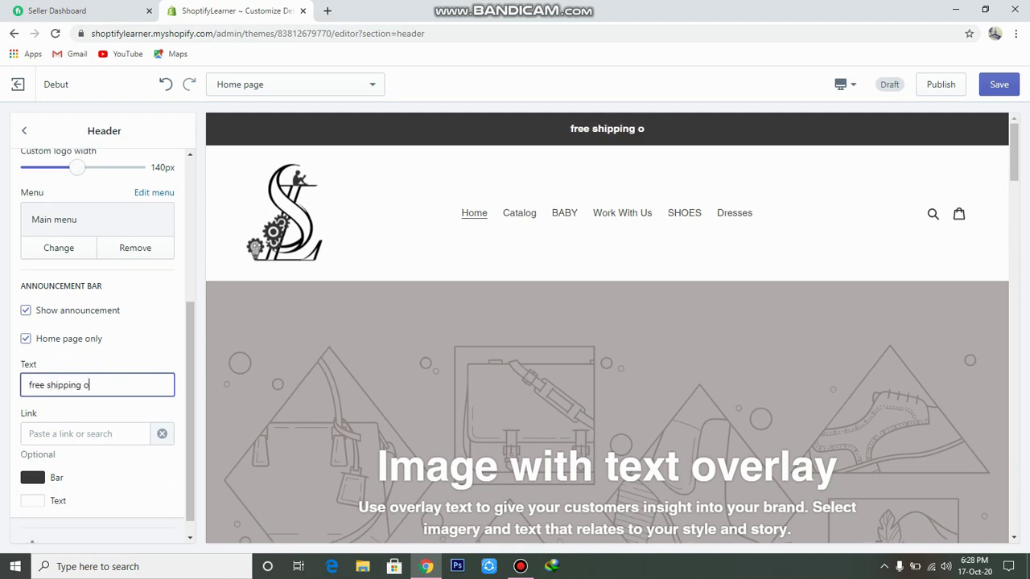
{"action": "type", "text": "n all orders"}
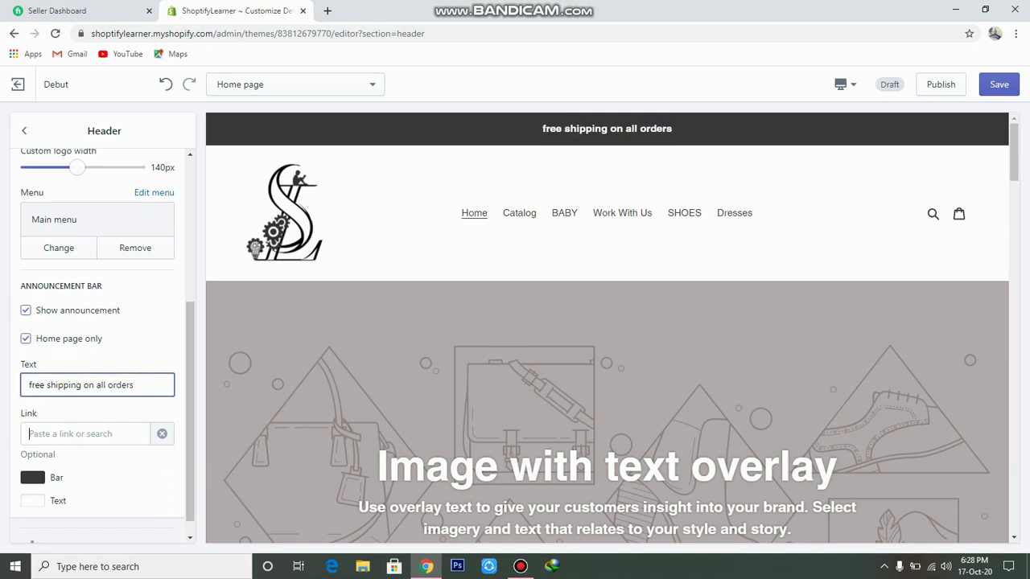
- Link the header's announcement bar to the BABY collection
{"action": "left_click", "coordinate": [85, 434]}
{"action": "left_click", "coordinate": [63, 278]}
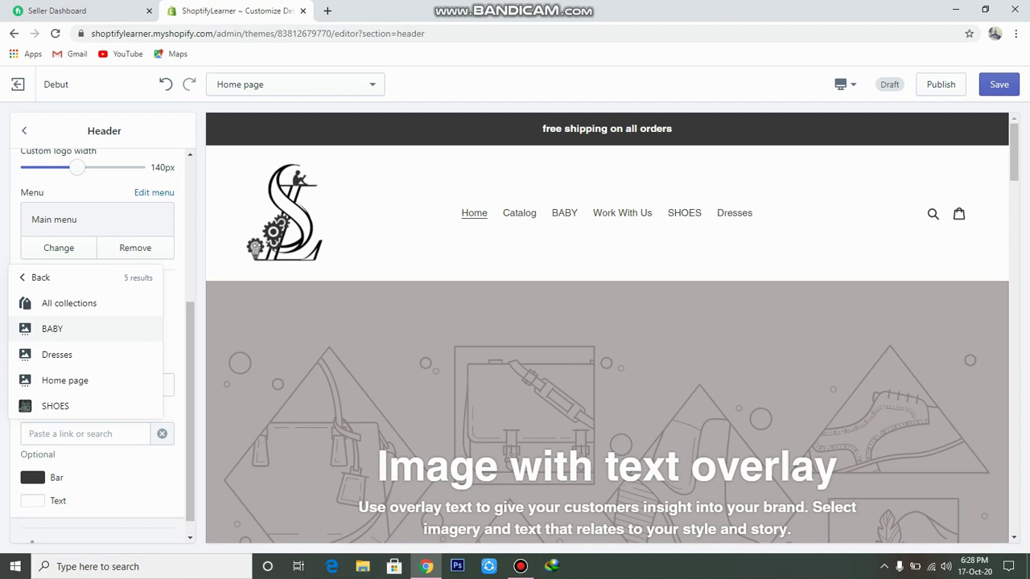
{"action": "left_click", "coordinate": [52, 329]}
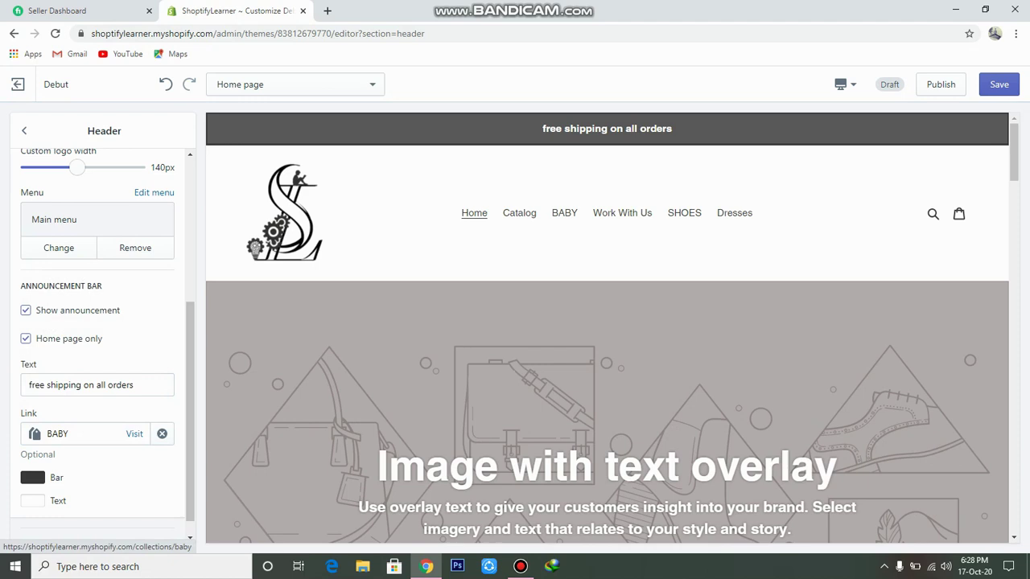
- Set the announcement bar's background colour to the currently used red, #EA0606
{"action": "scroll", "coordinate": [103, 346], "scroll_direction": "down", "scroll_amount": 1}
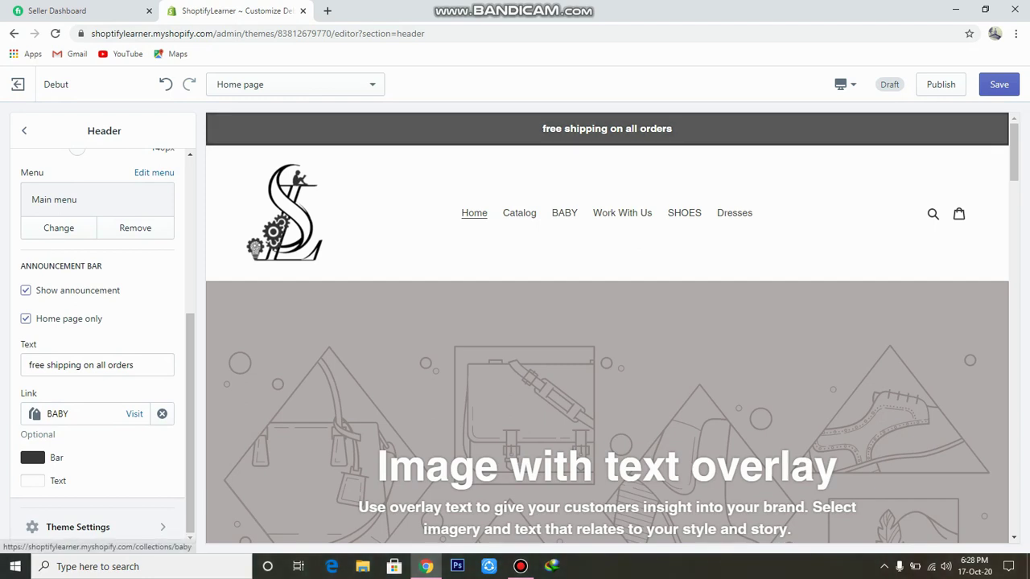
{"action": "left_click", "coordinate": [32, 457]}
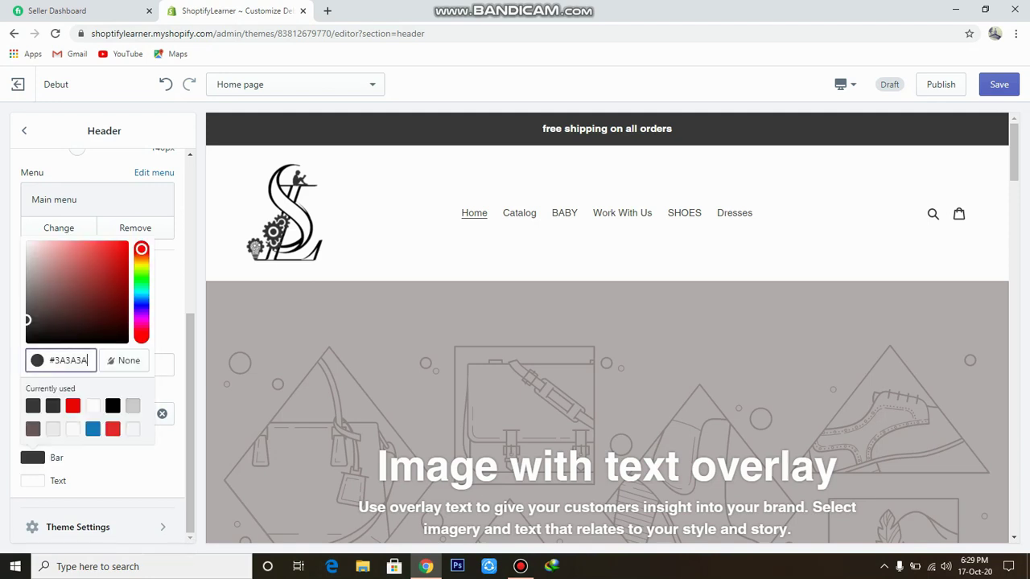
{"action": "left_click", "coordinate": [73, 405]}
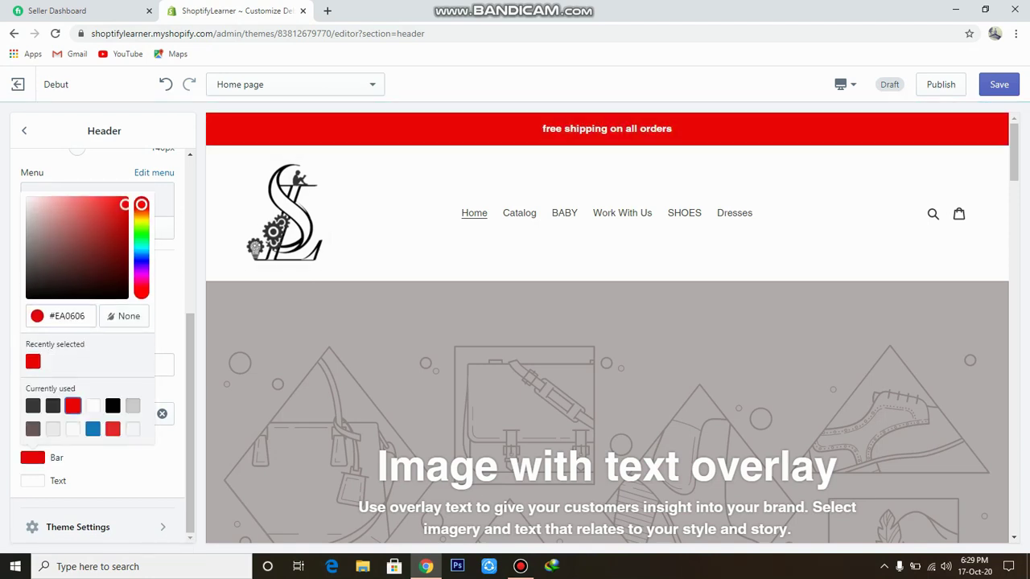
{"action": "key", "text": "Escape"}
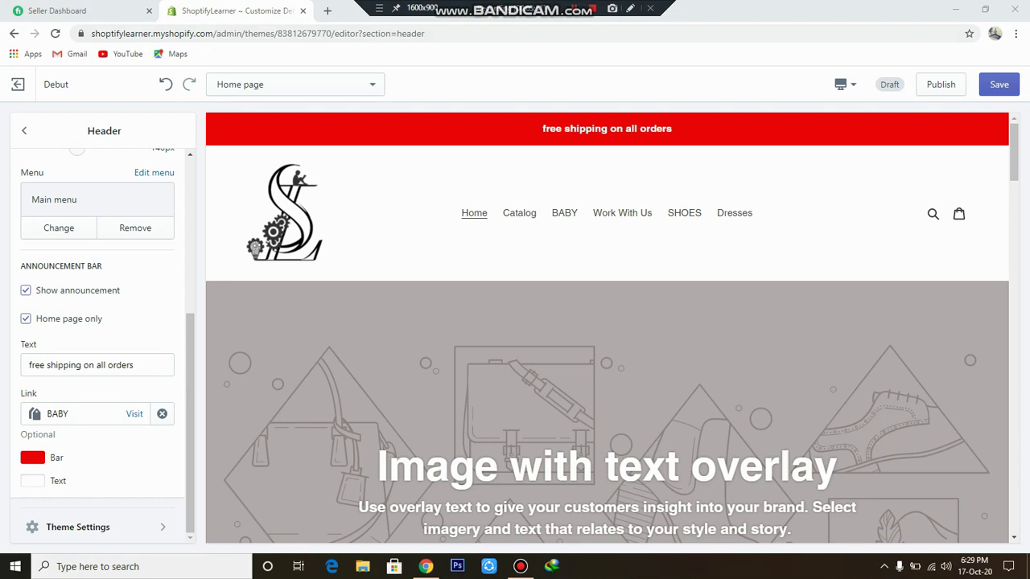
- Set the first Image with text overlay section's image to the library photo of the seated man beside a plant
{"action": "left_click", "coordinate": [24, 130]}
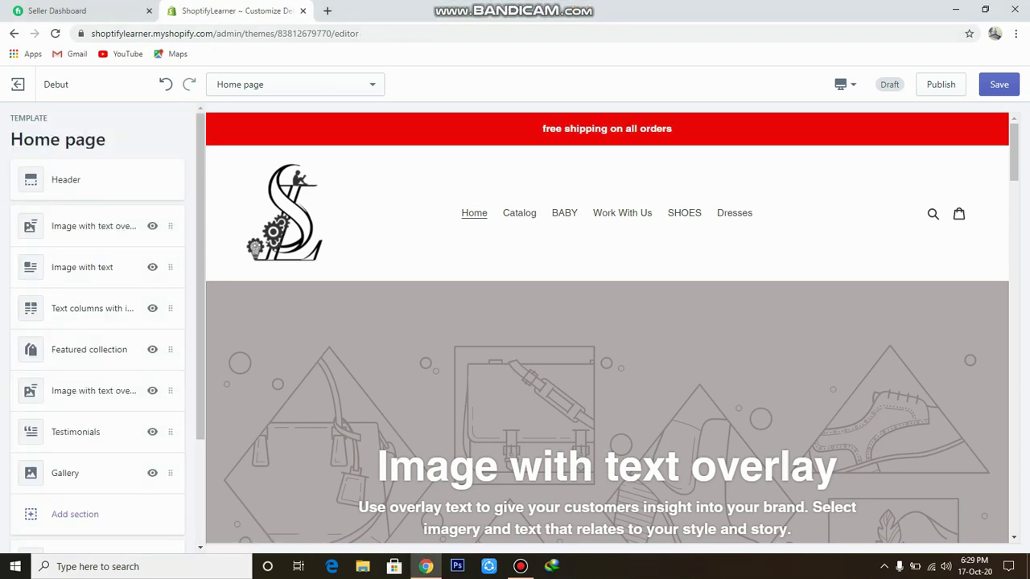
{"action": "scroll", "coordinate": [607, 328], "scroll_direction": "down", "scroll_amount": 2}
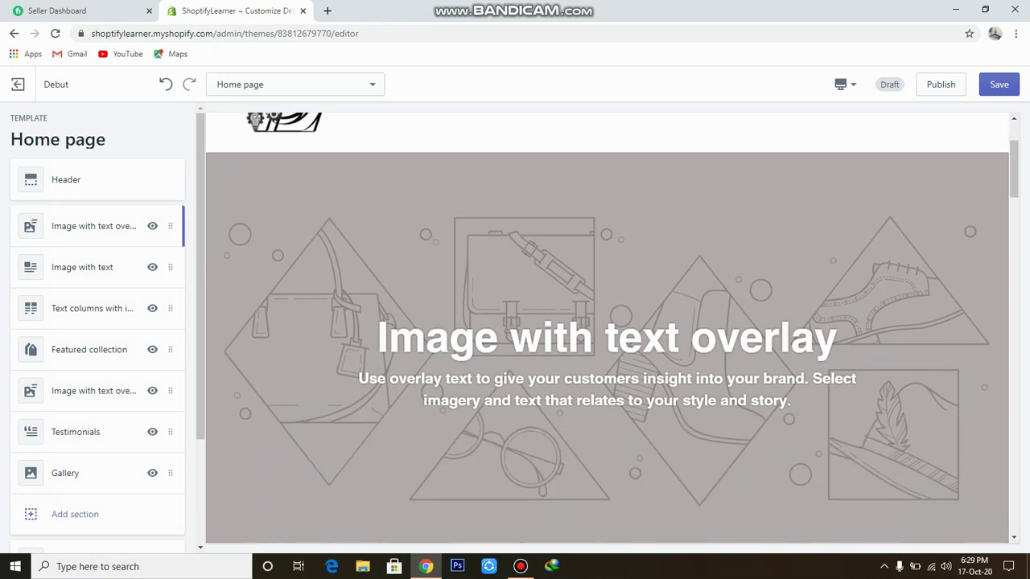
{"action": "left_click", "coordinate": [93, 226]}
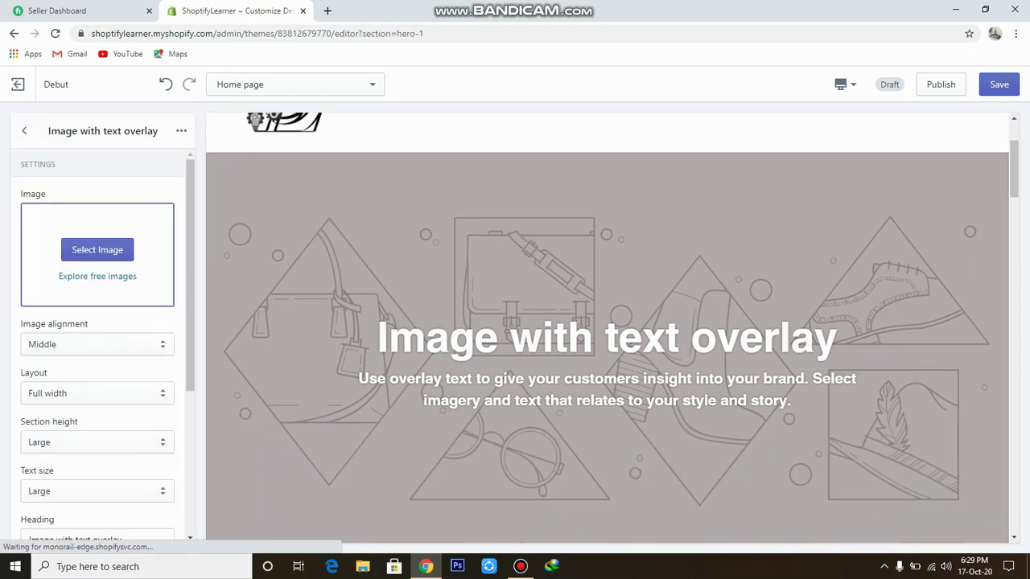
{"action": "left_click", "coordinate": [96, 249]}
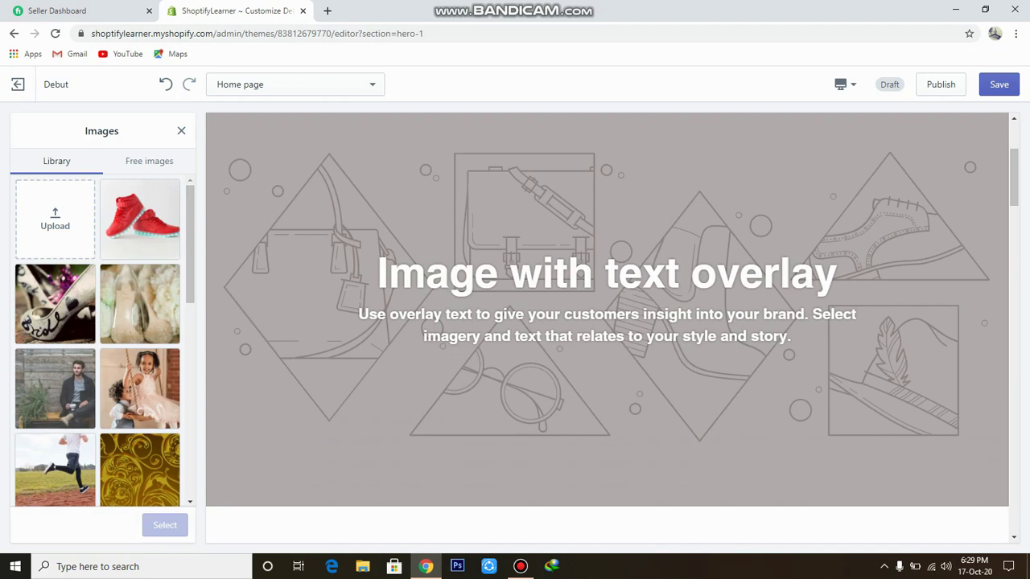
{"action": "left_click", "coordinate": [54, 389]}
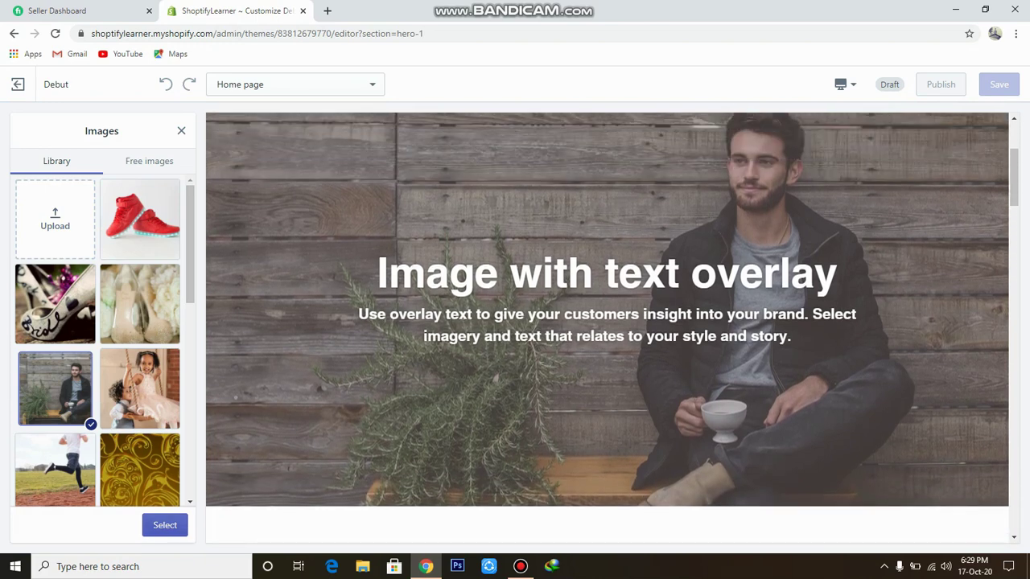
{"action": "left_click", "coordinate": [165, 524]}
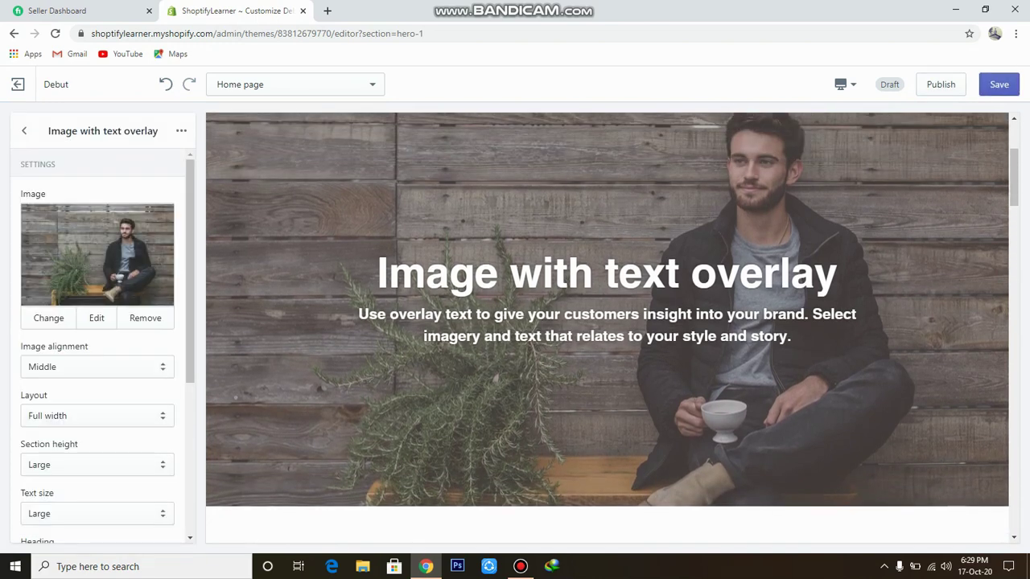
- Try the Top and Bottom image alignments for the overlay section and set it back to Middle
{"action": "left_click", "coordinate": [97, 366]}
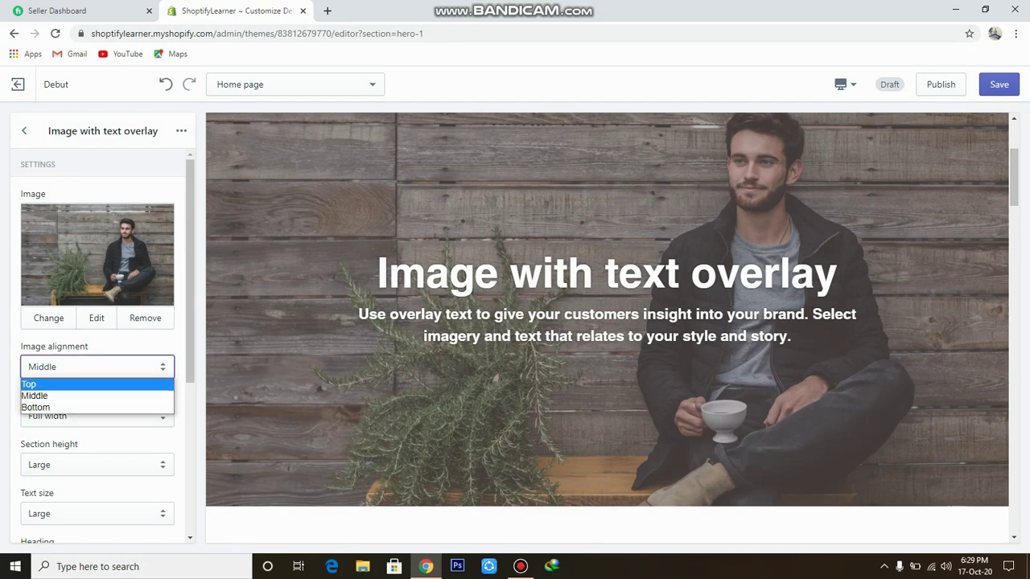
{"action": "key", "text": "Return"}
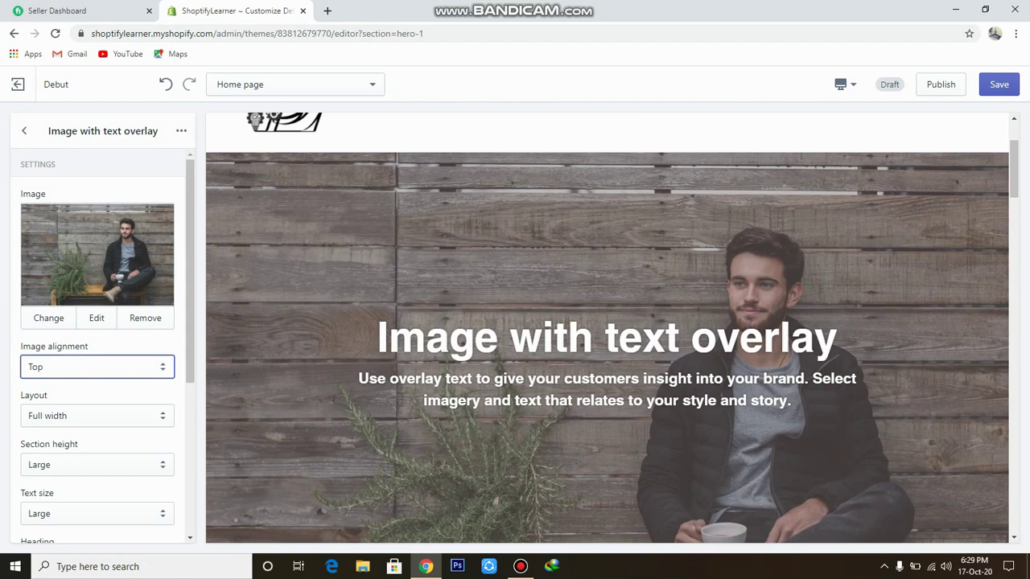
{"action": "key", "text": "alt+Down"}
{"action": "key", "text": "Down"}
{"action": "key", "text": "Return"}
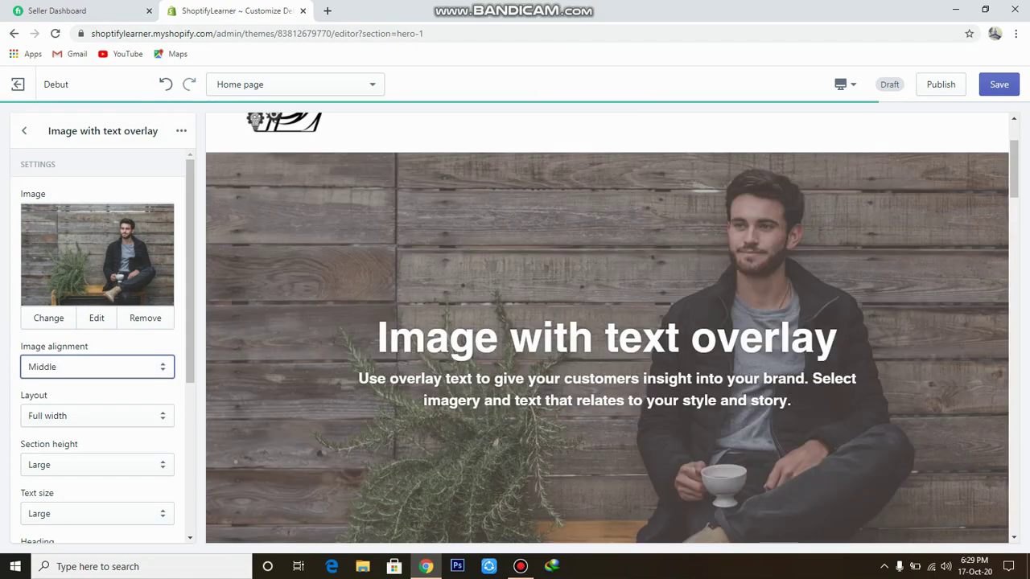
{"action": "key", "text": "alt+Down"}
{"action": "key", "text": "Down"}
{"action": "key", "text": "Return"}
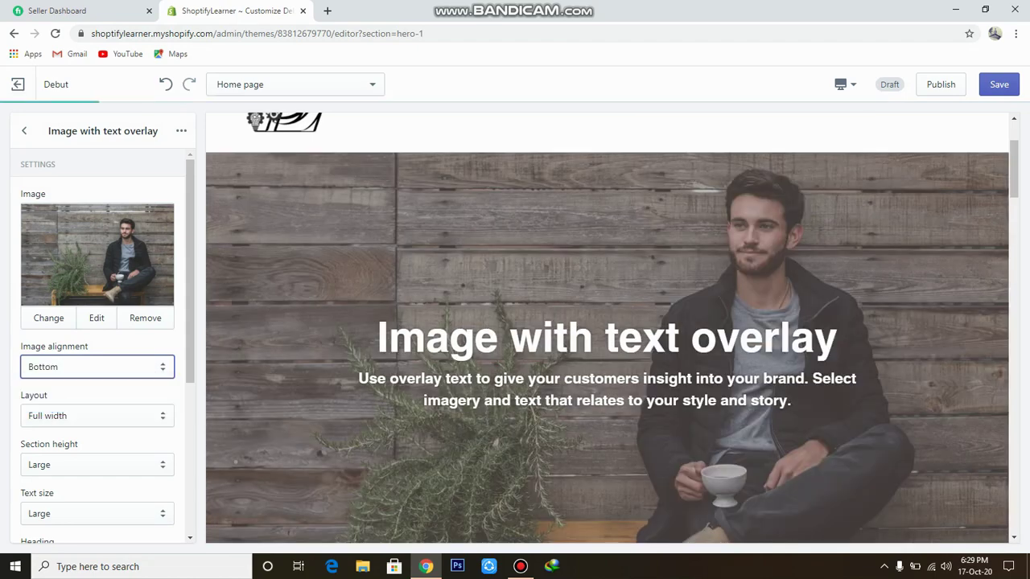
{"action": "key", "text": "alt+Down"}
{"action": "key", "text": "Up"}
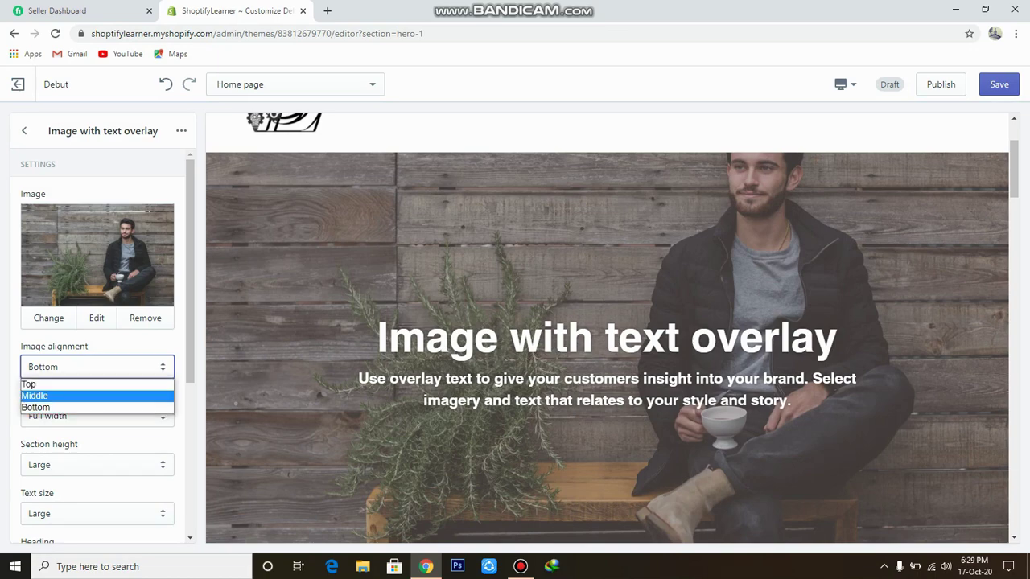
{"action": "key", "text": "Return"}
- Try the Fixed width layout for the overlay section and set it back to Full width
{"action": "scroll", "coordinate": [97, 338], "scroll_direction": "down", "scroll_amount": 3}
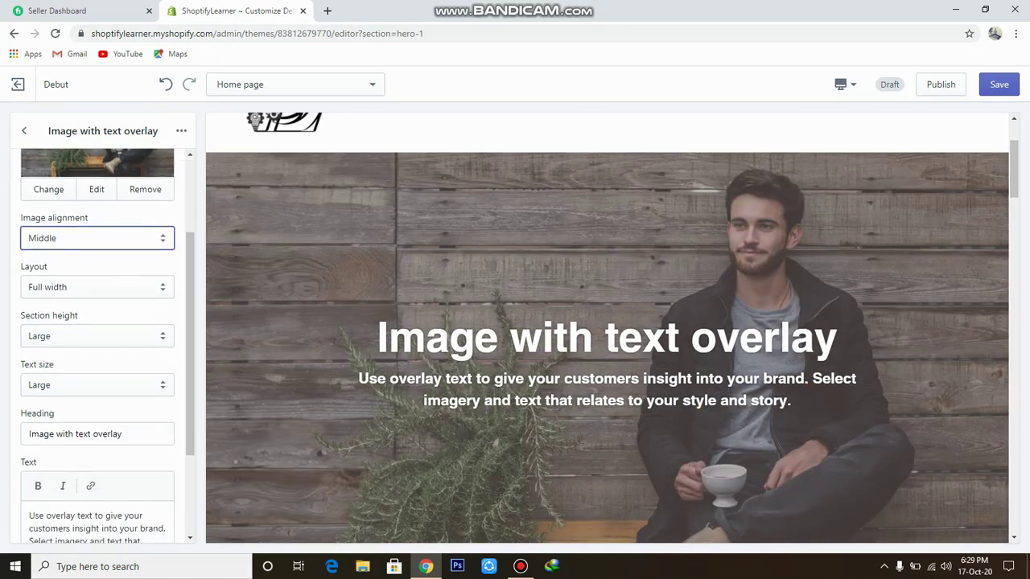
{"action": "key", "text": "Tab"}
{"action": "key", "text": "alt+Down"}
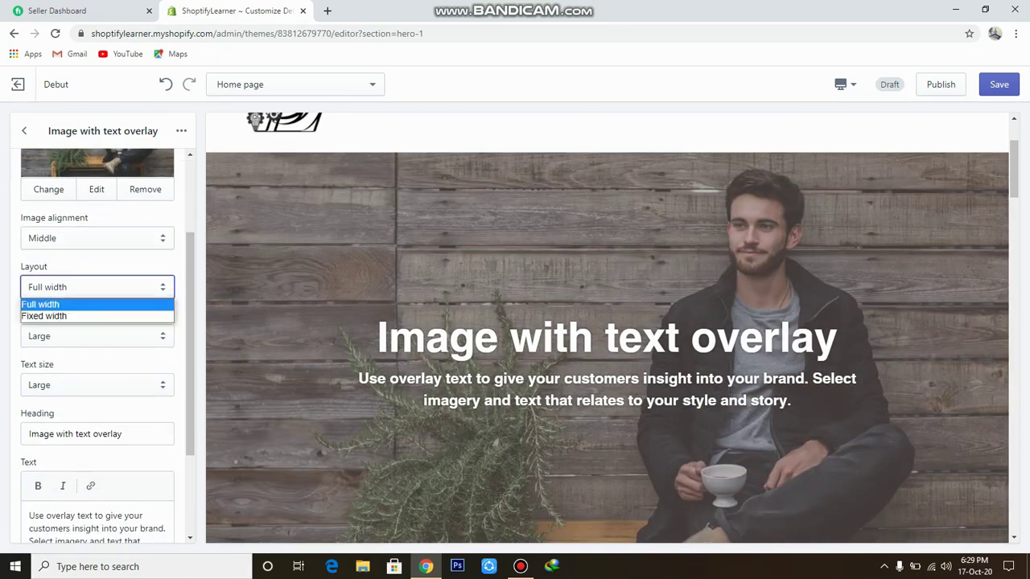
{"action": "key", "text": "Return"}
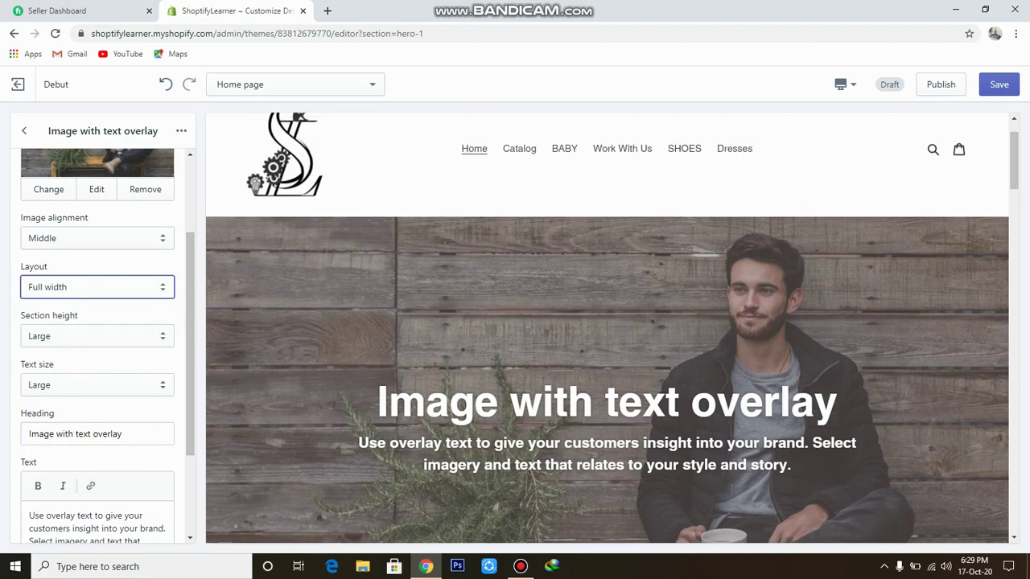
{"action": "key", "text": "alt+Down"}
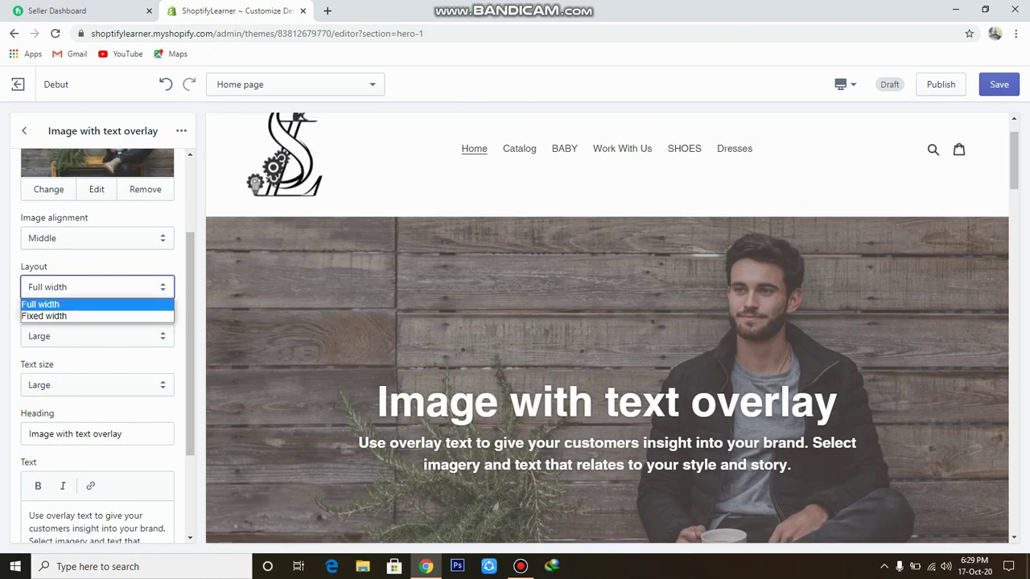
{"action": "key", "text": "Return"}
{"action": "key", "text": "alt+Down"}
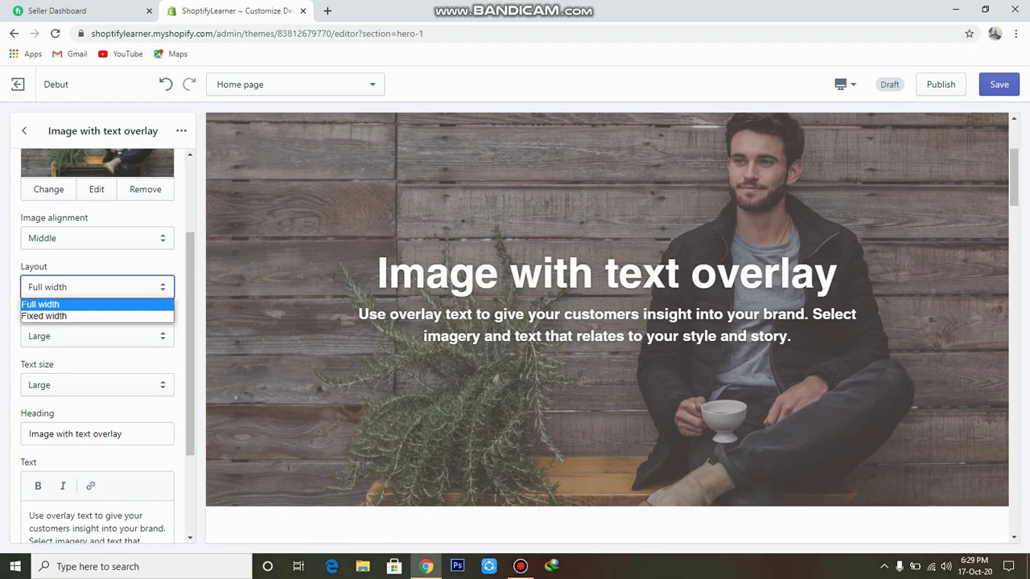
{"action": "key", "text": "Down"}
{"action": "key", "text": "Return"}
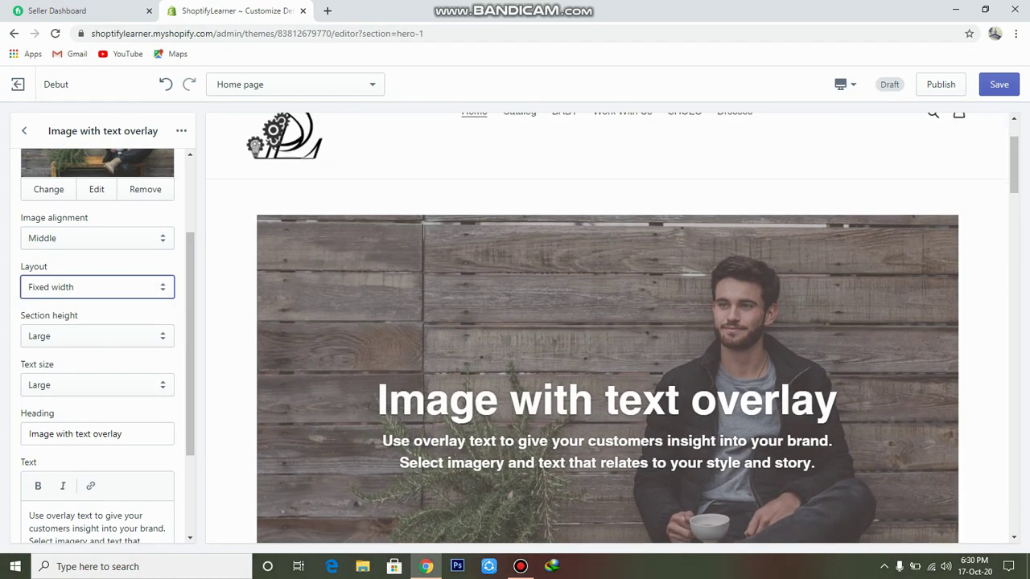
{"action": "key", "text": "alt+Down"}
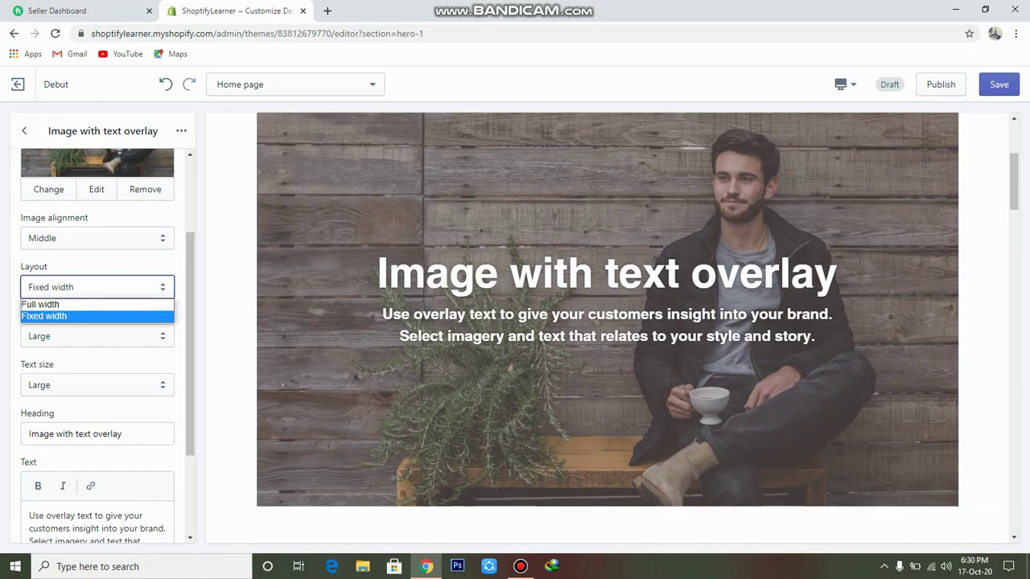
{"action": "key", "text": "Up"}
{"action": "key", "text": "Return"}
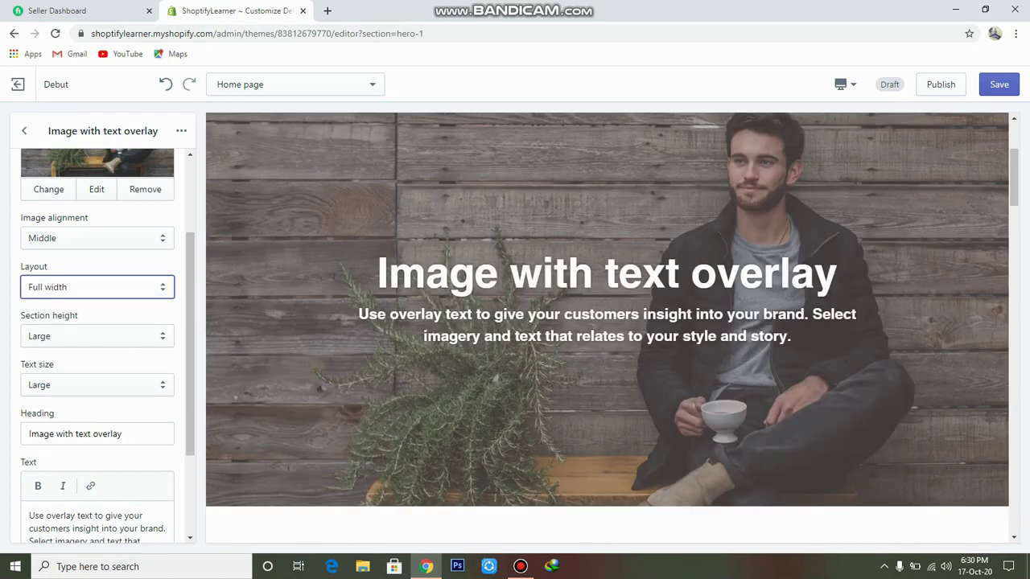
{"action": "left_click", "coordinate": [96, 335]}
{"action": "left_click", "coordinate": [97, 335]}
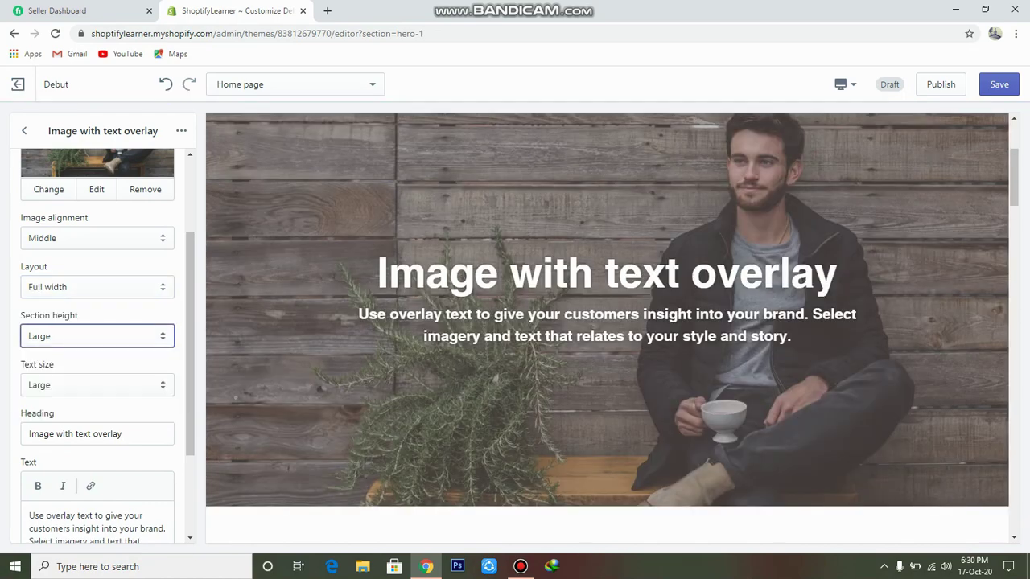
{"action": "key", "text": "Tab"}
{"action": "key", "text": "alt+Down"}
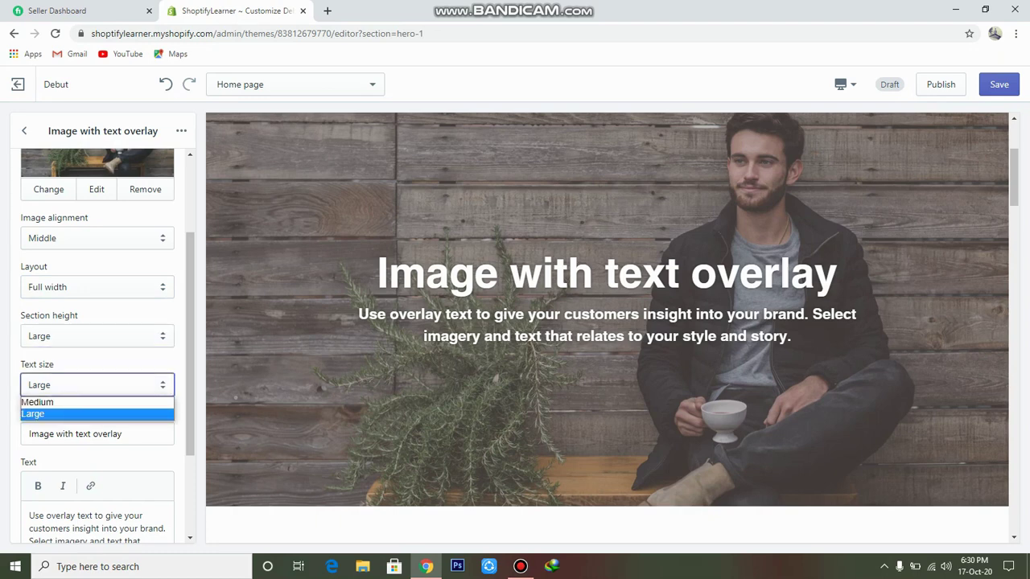
{"action": "key", "text": "Return"}
- Replace the overlay section's heading with "mens fashion"
{"action": "scroll", "coordinate": [97, 345], "scroll_direction": "down", "scroll_amount": 2}
{"action": "left_click", "coordinate": [122, 305]}
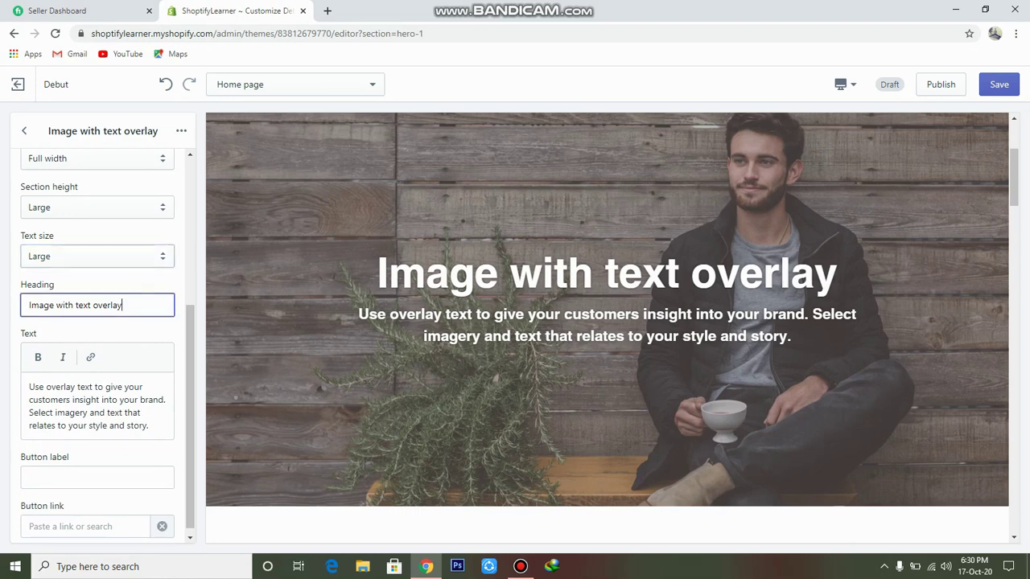
{"action": "key", "text": "ctrl+a"}
{"action": "key", "text": "BackSpace"}
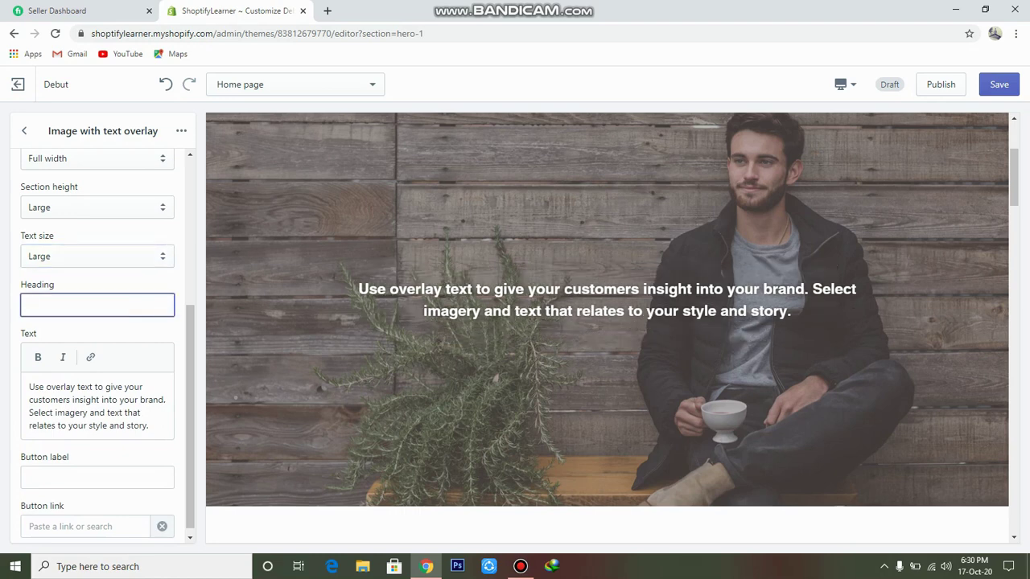
{"action": "type", "text": "mens "}
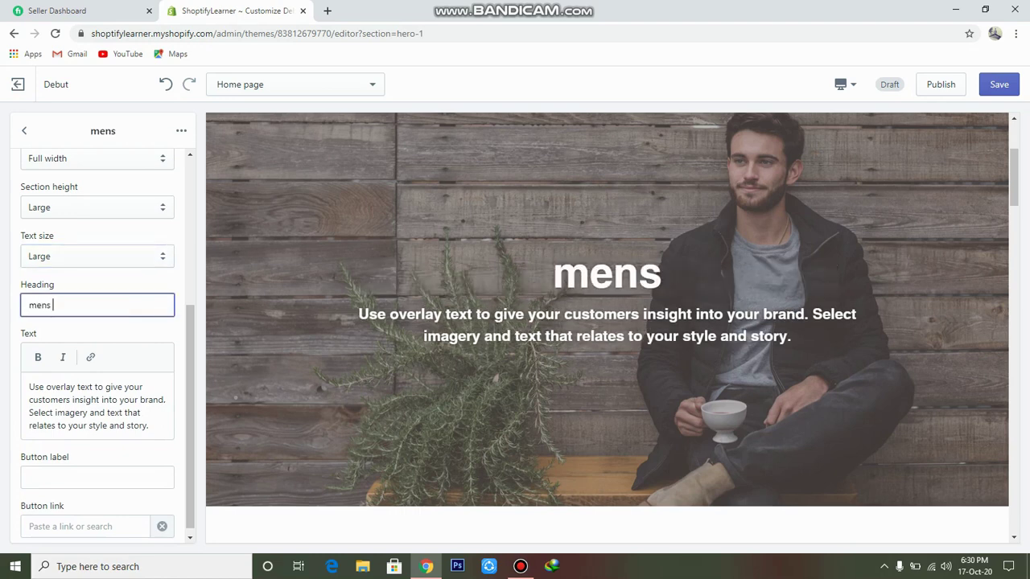
{"action": "type", "text": "fashion"}
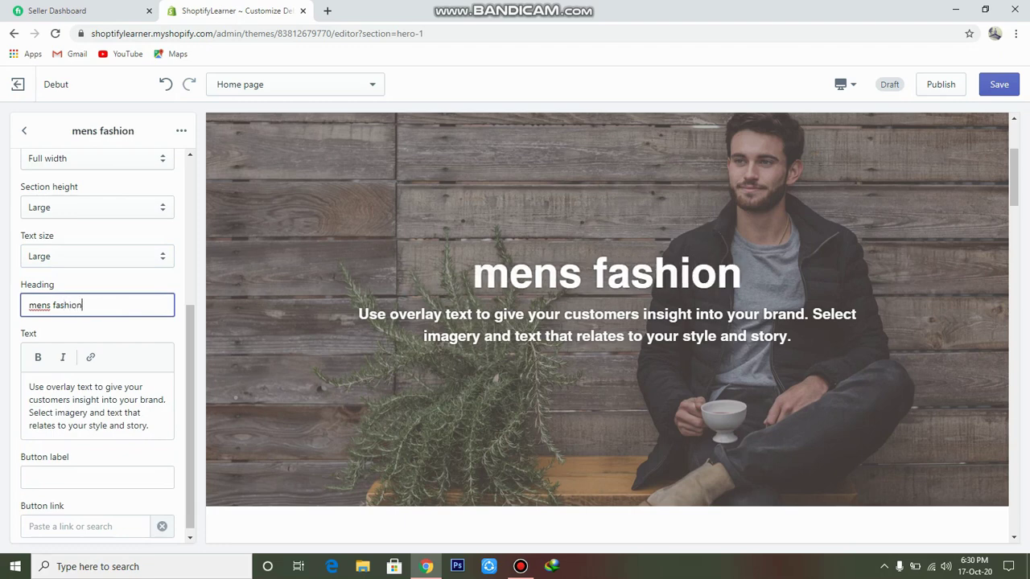
- Clear the overlay section's body text and set its button label to "shop now"
{"action": "left_click", "coordinate": [140, 399]}
{"action": "key", "text": "ctrl+a"}
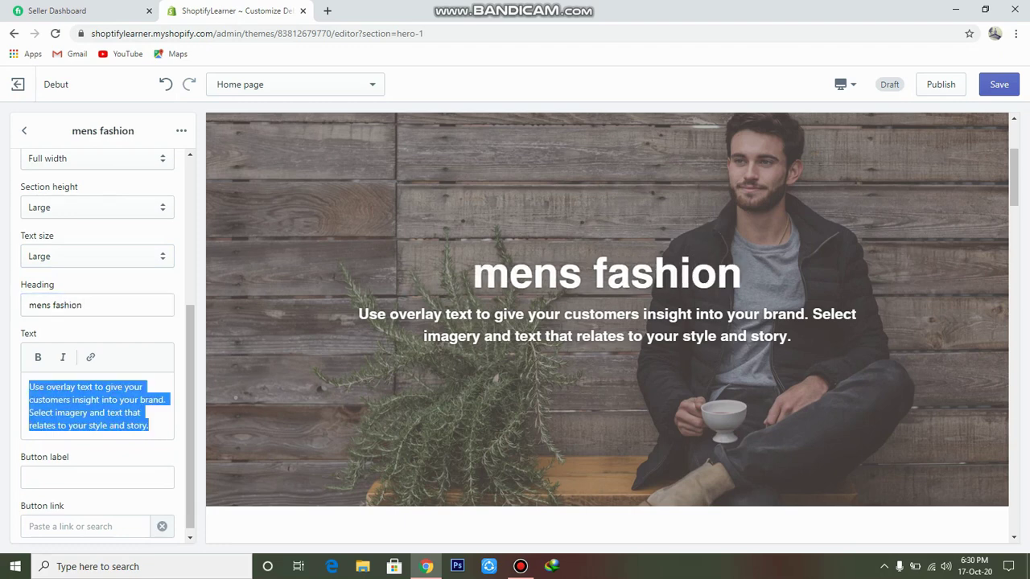
{"action": "key", "text": "BackSpace"}
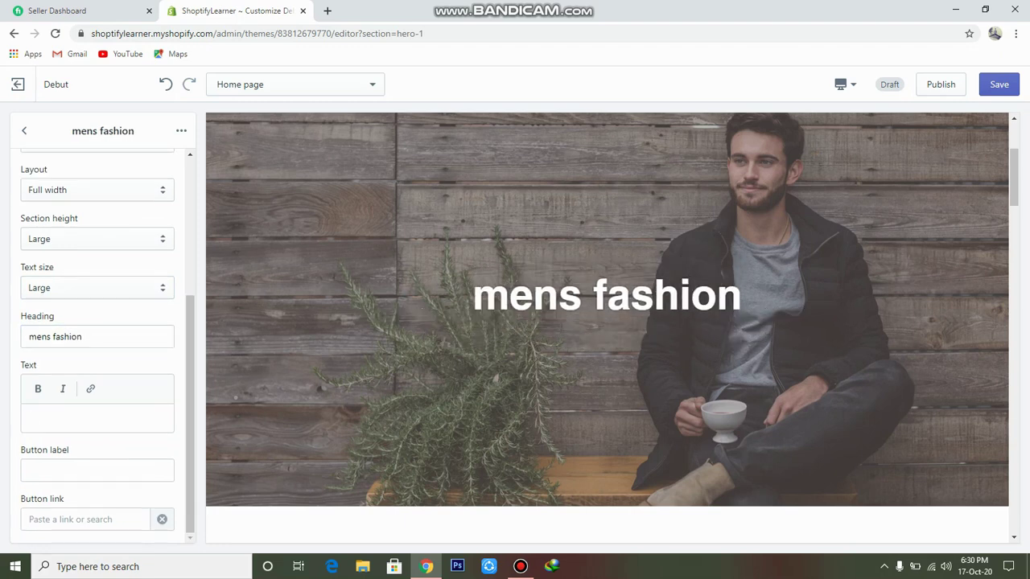
{"action": "left_click", "coordinate": [96, 470]}
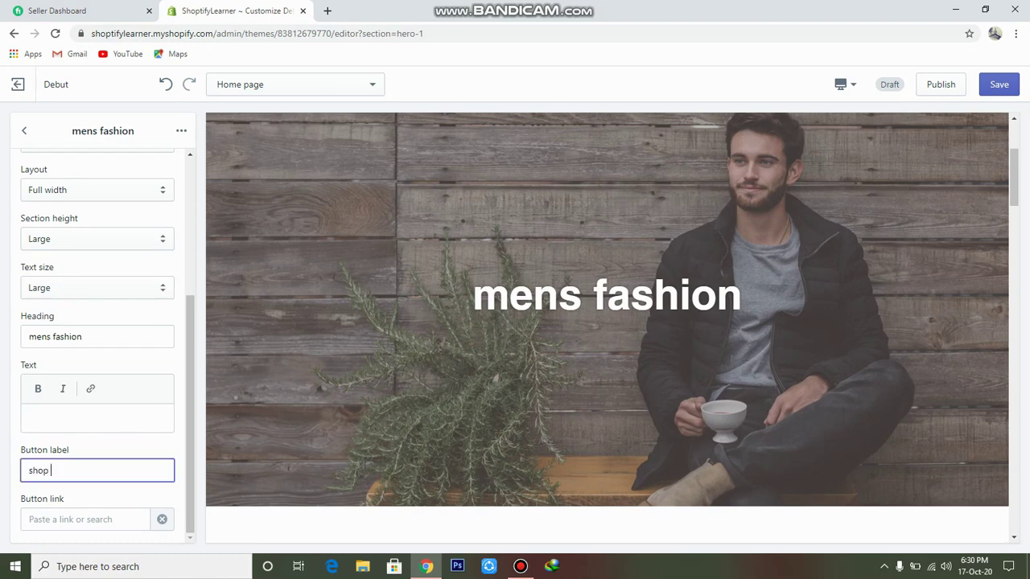
{"action": "type", "text": "shop now"}
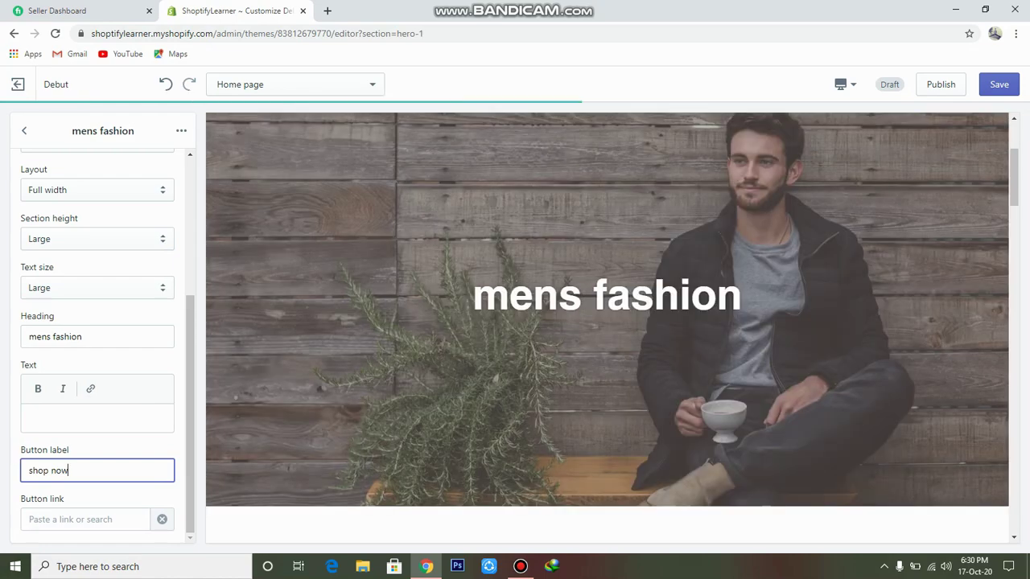
- Link the mens fashion section's button to the Dresses collection and return to the home page section list
{"action": "left_click", "coordinate": [85, 519]}
{"action": "left_click", "coordinate": [63, 362]}
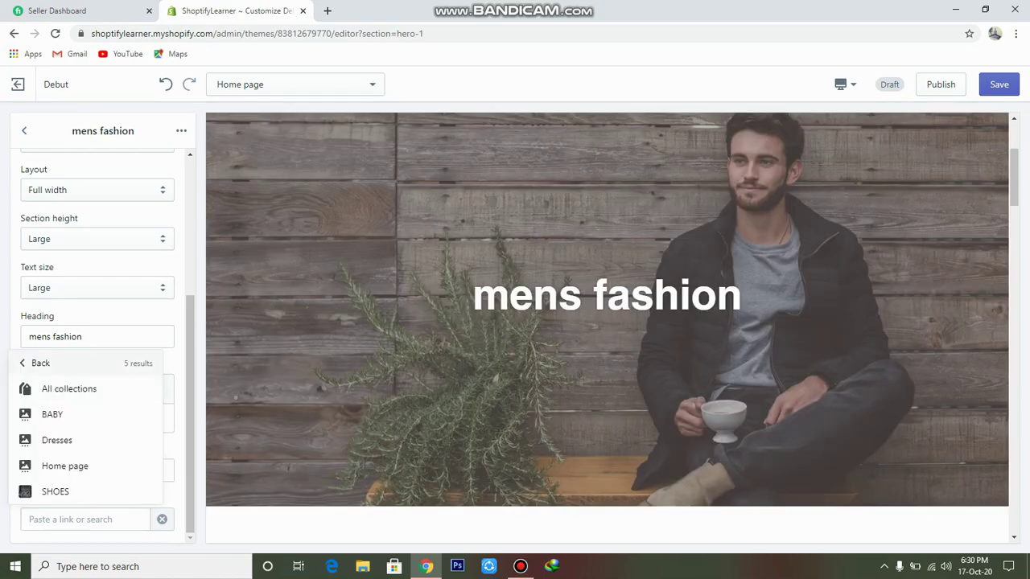
{"action": "left_click", "coordinate": [58, 440]}
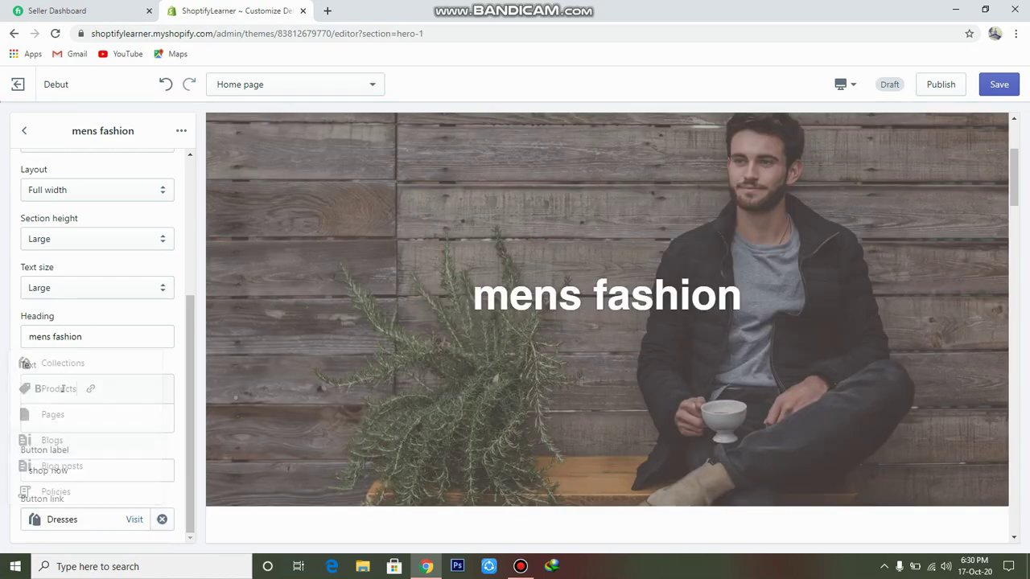
{"action": "scroll", "coordinate": [606, 328], "scroll_direction": "down", "scroll_amount": 2}
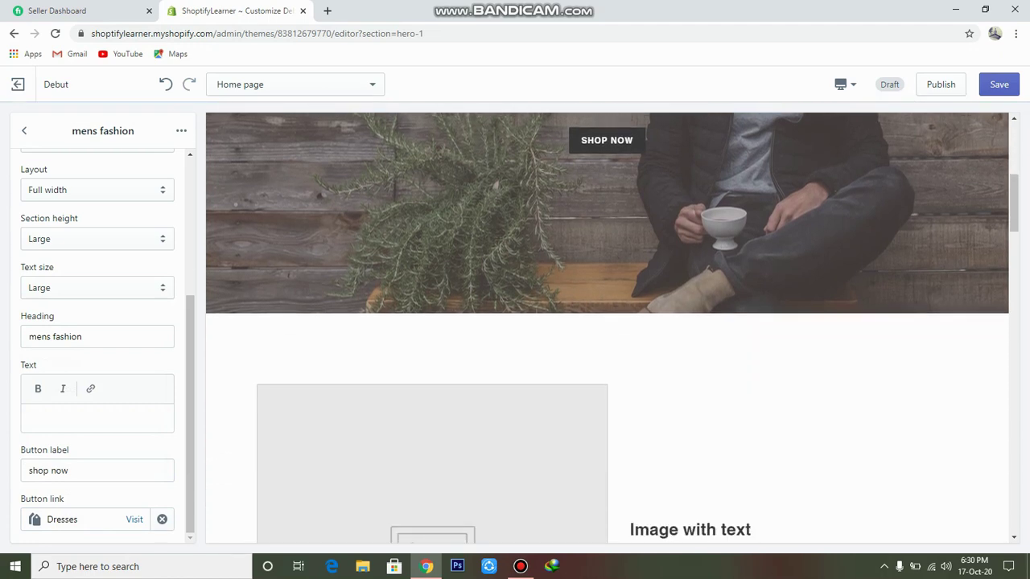
{"action": "scroll", "coordinate": [607, 329], "scroll_direction": "up", "scroll_amount": 1}
{"action": "scroll", "coordinate": [607, 328], "scroll_direction": "down", "scroll_amount": 2}
{"action": "left_click", "coordinate": [24, 130]}
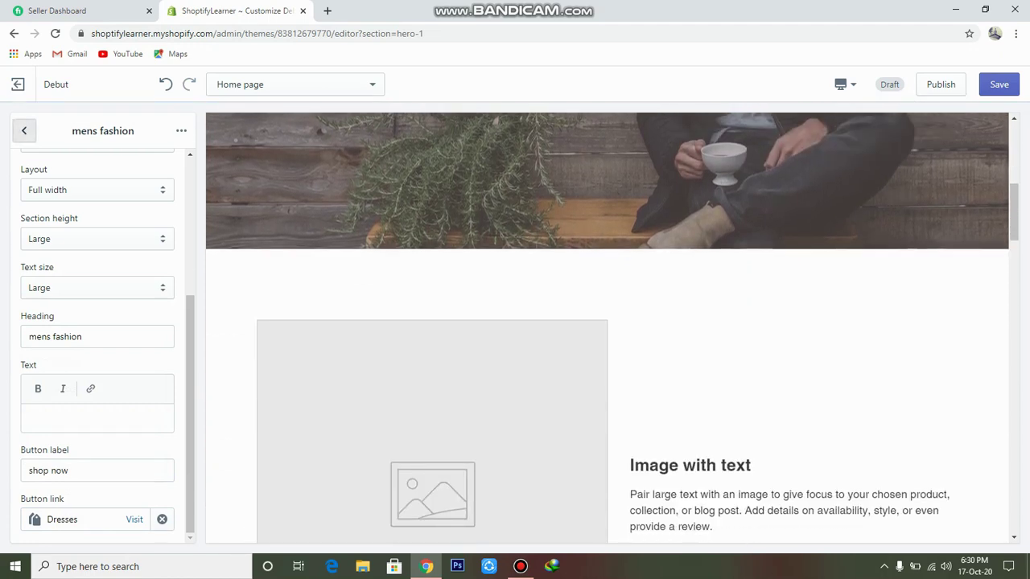
{"action": "scroll", "coordinate": [496, 378], "scroll_direction": "up", "scroll_amount": 3}
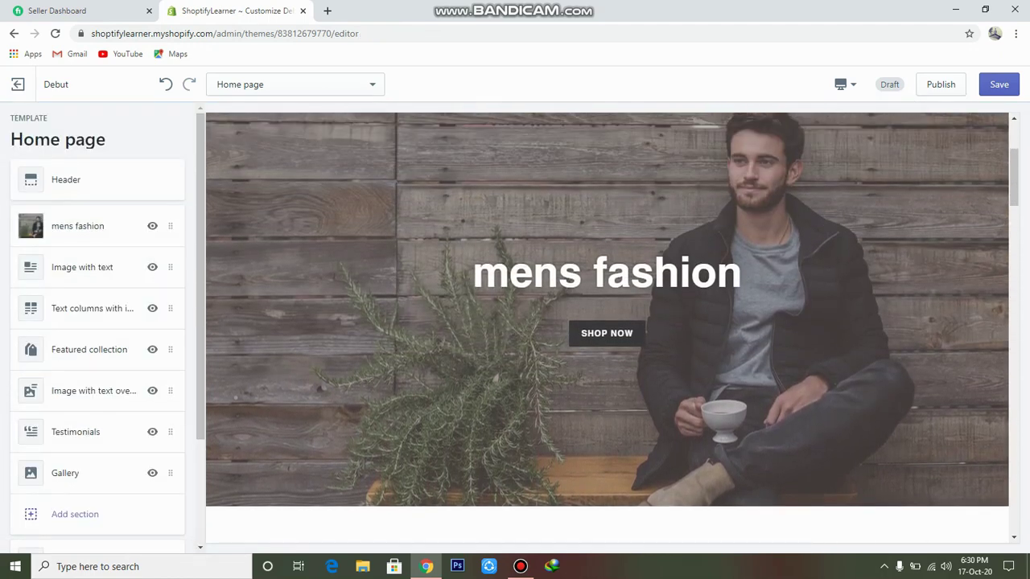
- Open the Image with text section, compare its Left and Right image alignments, and set it to Right
{"action": "scroll", "coordinate": [496, 378], "scroll_direction": "down", "scroll_amount": 5}
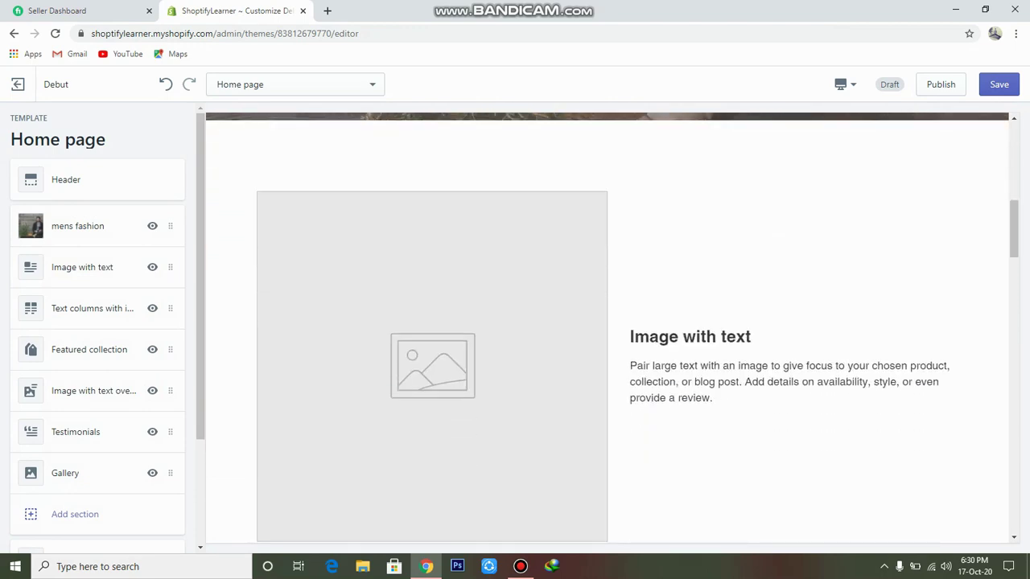
{"action": "left_click", "coordinate": [90, 270]}
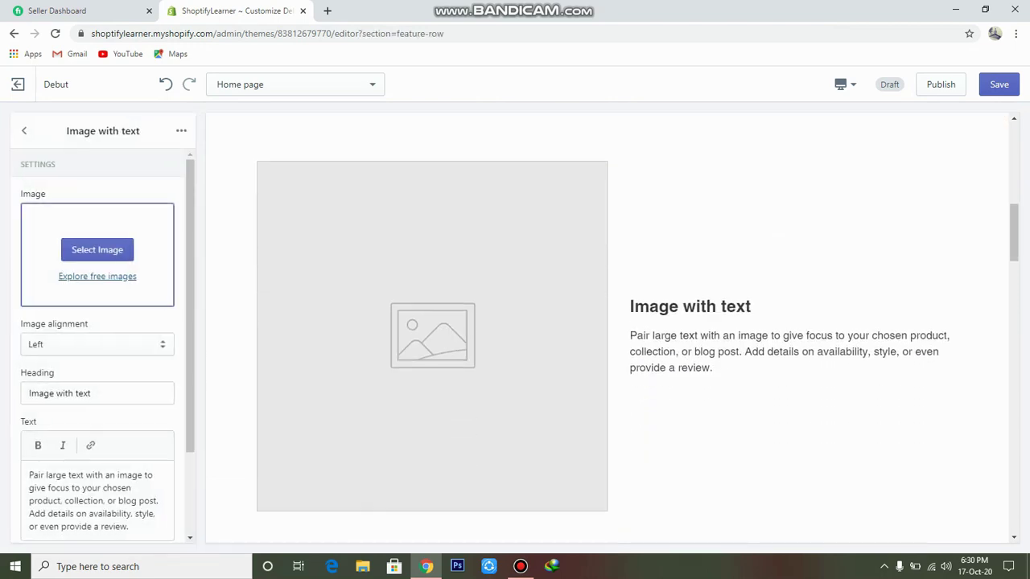
{"action": "left_click", "coordinate": [24, 130]}
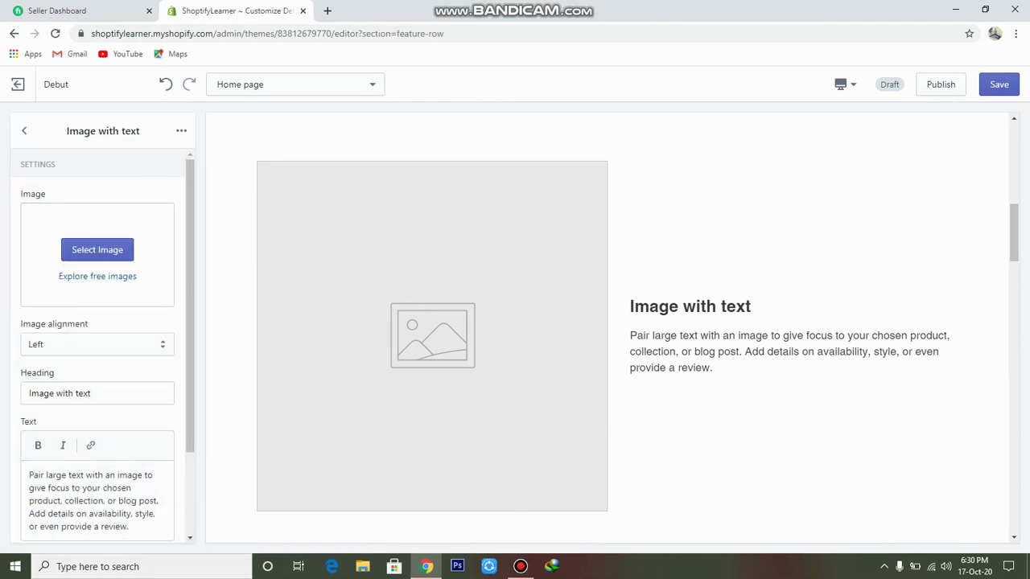
{"action": "scroll", "coordinate": [97, 276], "scroll_direction": "down", "scroll_amount": 1}
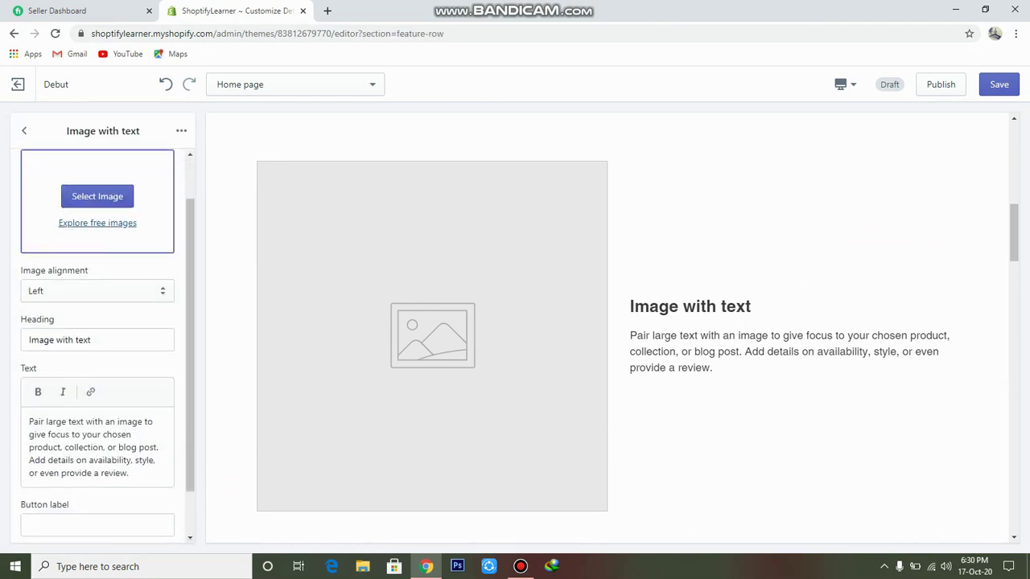
{"action": "left_click", "coordinate": [97, 279]}
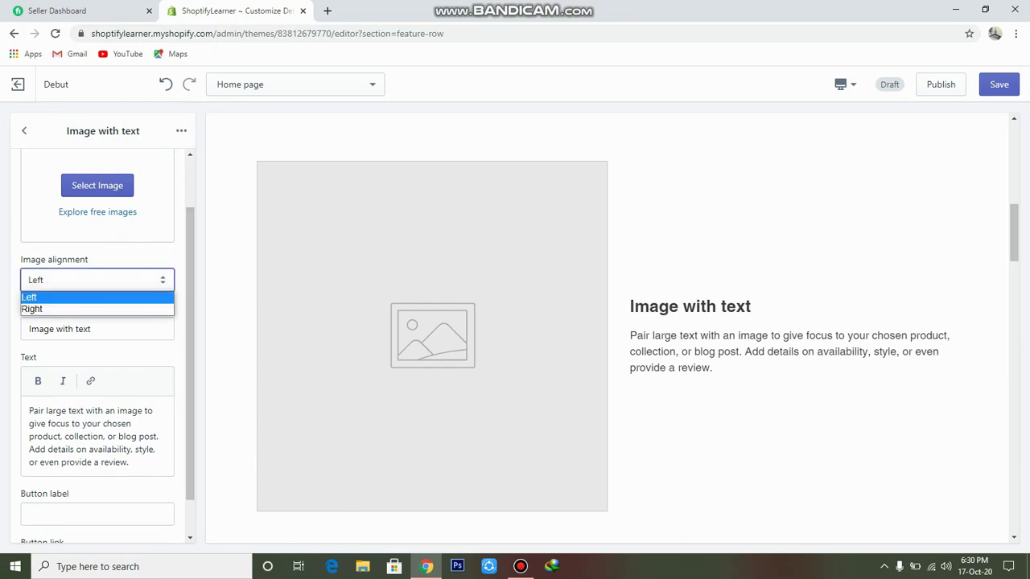
{"action": "key", "text": "Return"}
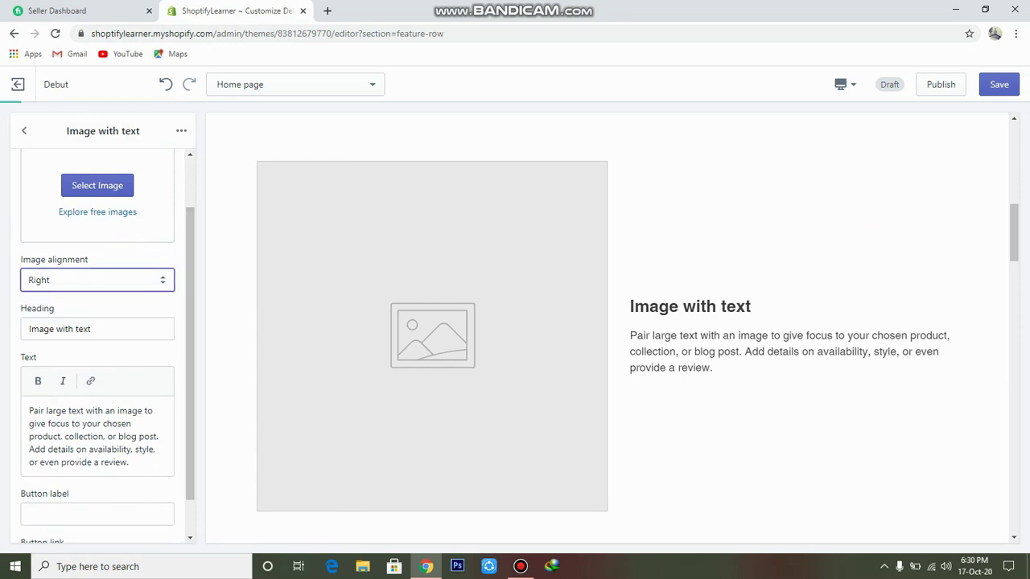
{"action": "key", "text": "space"}
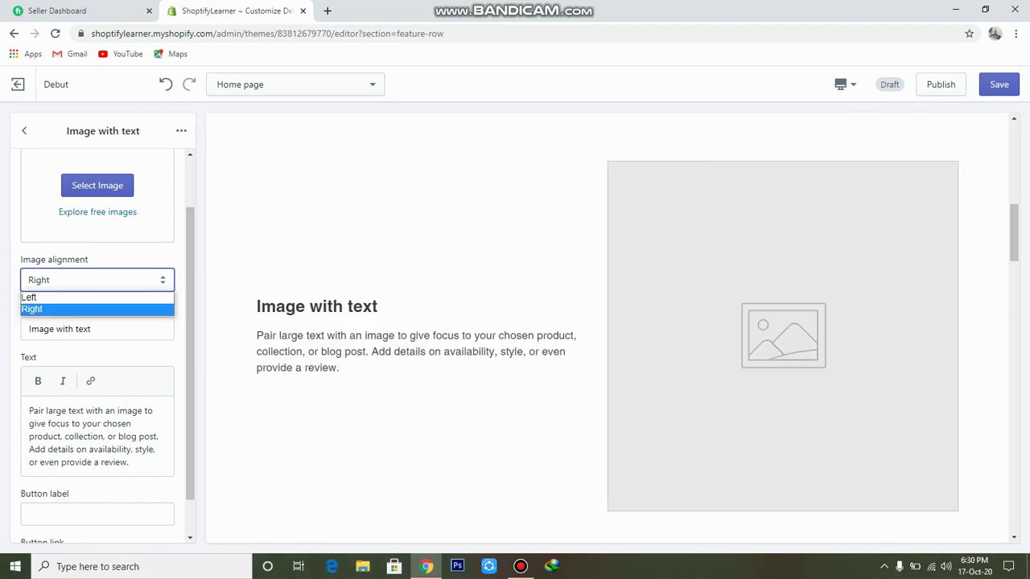
{"action": "key", "text": "Up"}
{"action": "key", "text": "Return"}
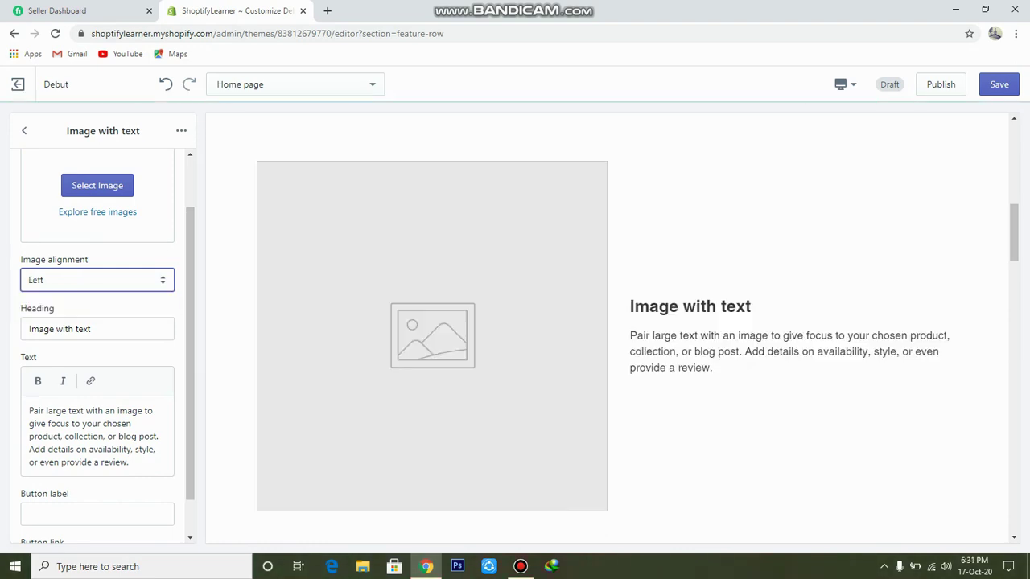
{"action": "key", "text": "space"}
{"action": "key", "text": "Down"}
{"action": "key", "text": "Return"}
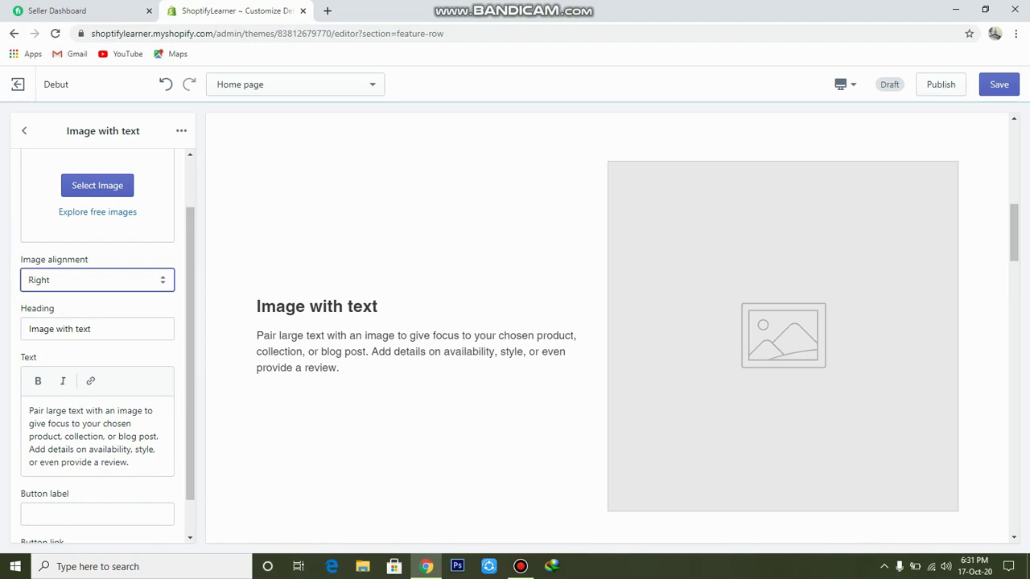
- Set the Image with text section's image to the library photo of two women in patterned long-sleeve dresses
{"action": "scroll", "coordinate": [97, 346], "scroll_direction": "up", "scroll_amount": 1}
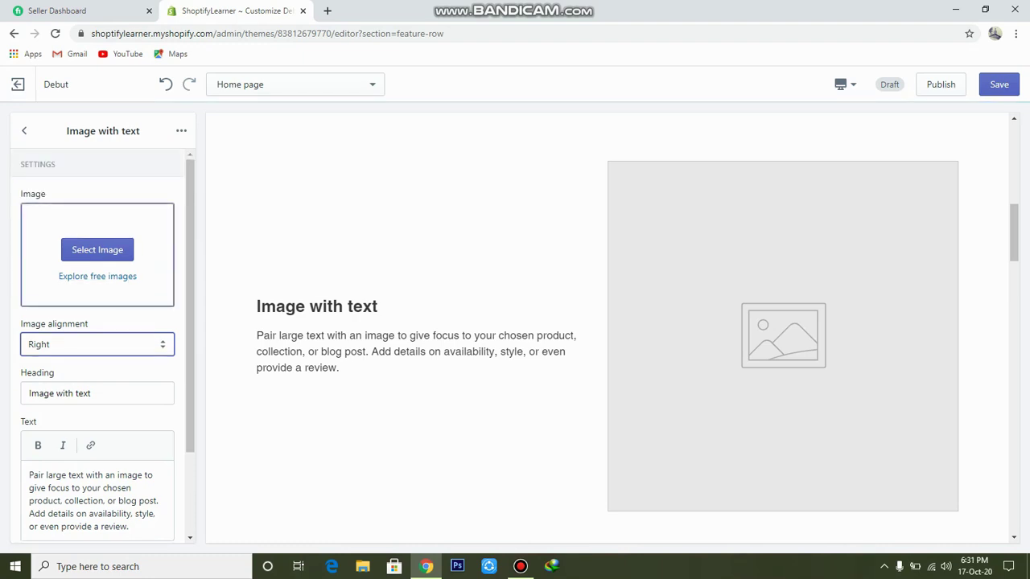
{"action": "left_click", "coordinate": [97, 249]}
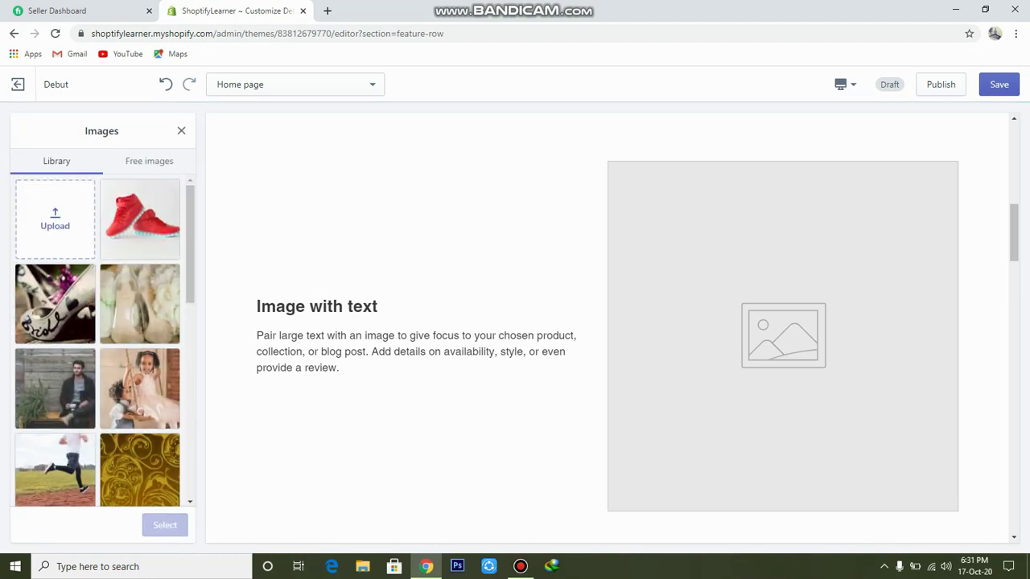
{"action": "scroll", "coordinate": [98, 340], "scroll_direction": "down", "scroll_amount": 2}
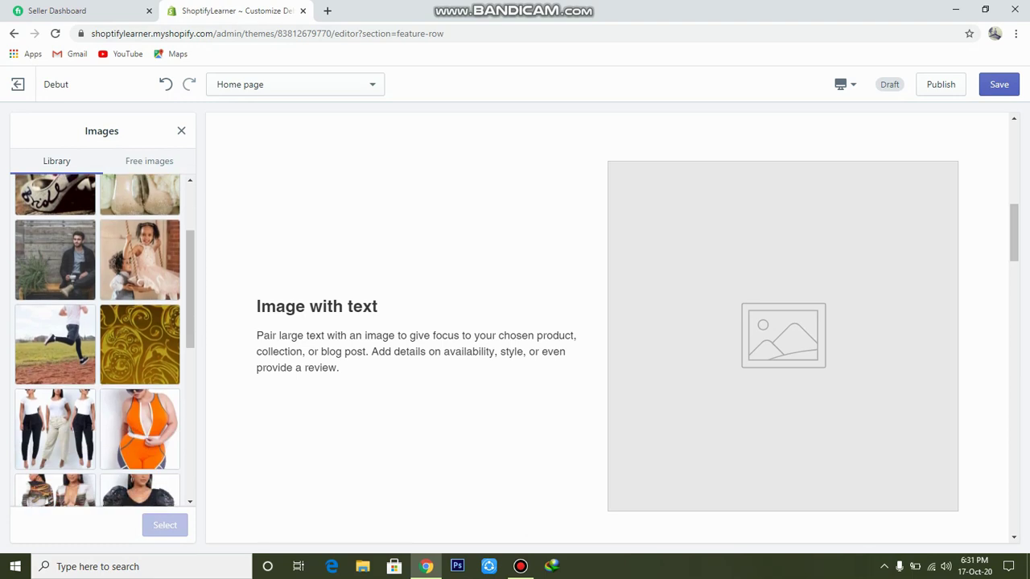
{"action": "scroll", "coordinate": [101, 341], "scroll_direction": "down", "scroll_amount": 2}
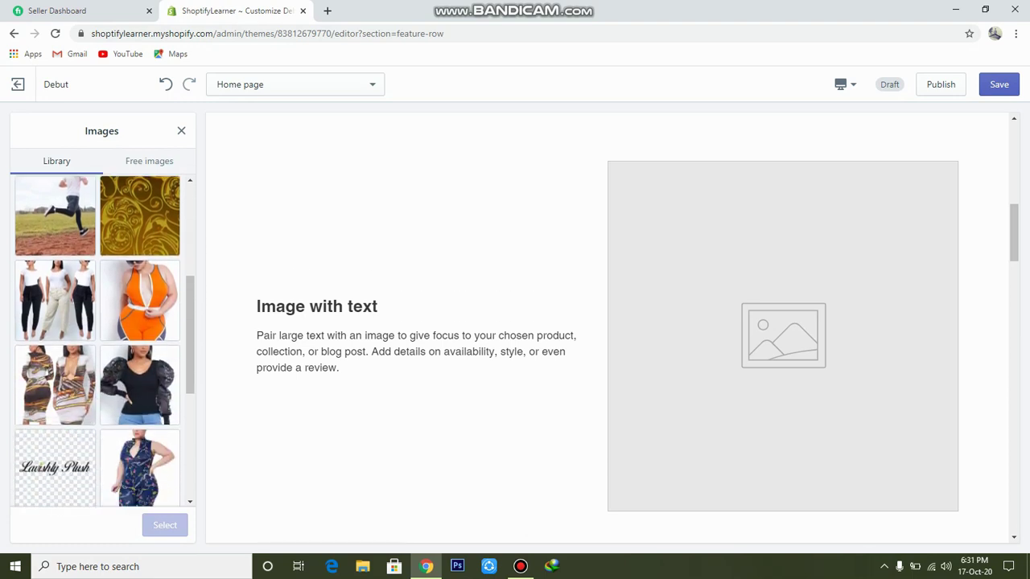
{"action": "left_click", "coordinate": [55, 384]}
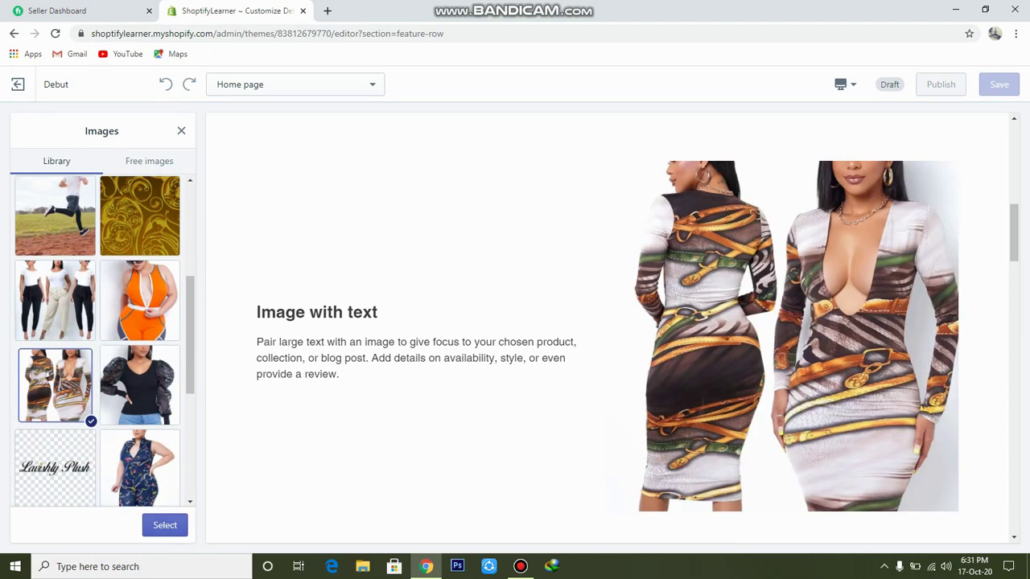
{"action": "left_click", "coordinate": [164, 525]}
- Replace the Image with text section's heading with "women fashion"
{"action": "scroll", "coordinate": [103, 345], "scroll_direction": "down", "scroll_amount": 2}
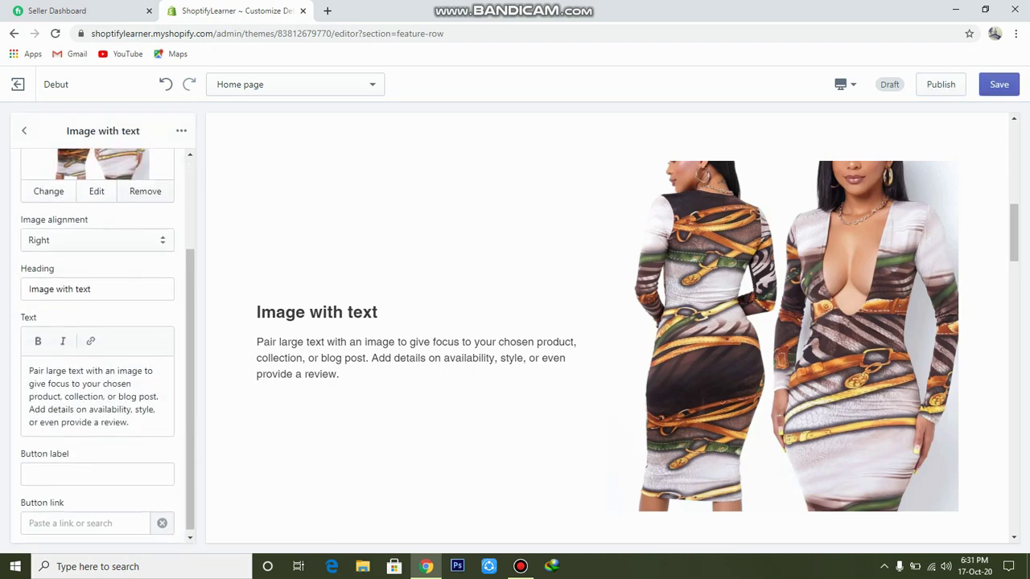
{"action": "left_click", "coordinate": [97, 287]}
{"action": "key", "text": "ctrl+a"}
{"action": "key", "text": "BackSpace"}
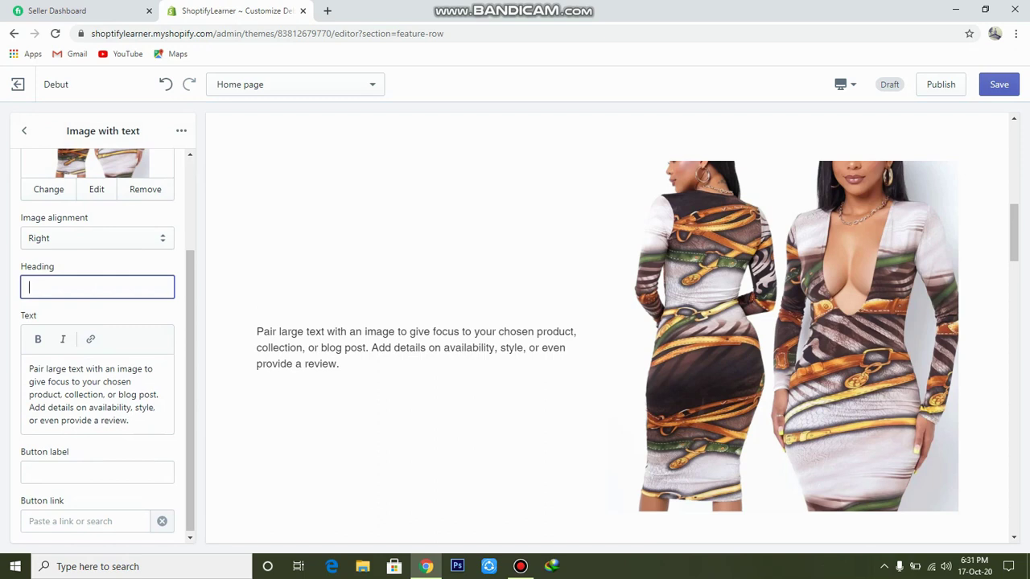
{"action": "type", "text": "women"}
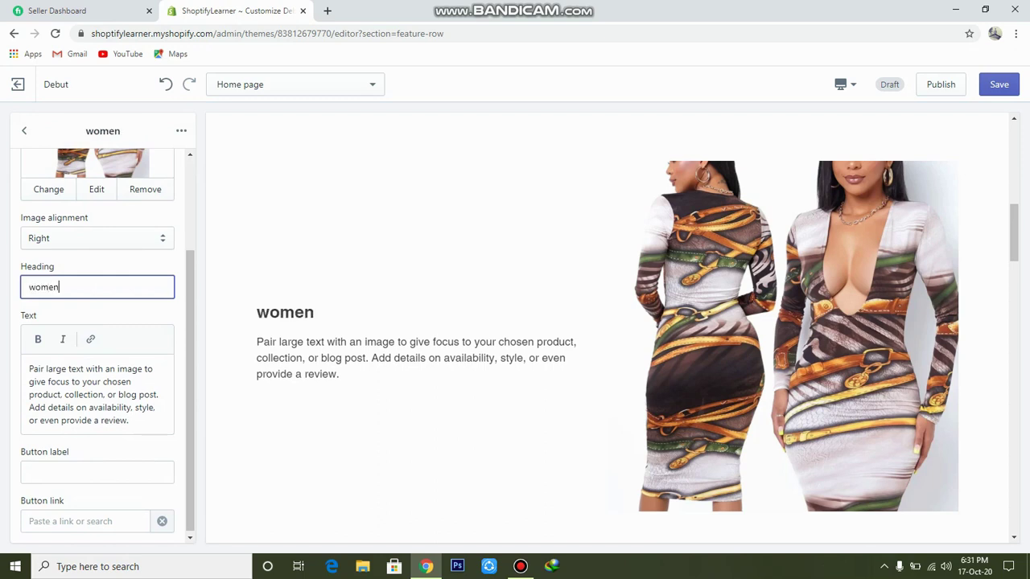
{"action": "type", "text": " fas"}
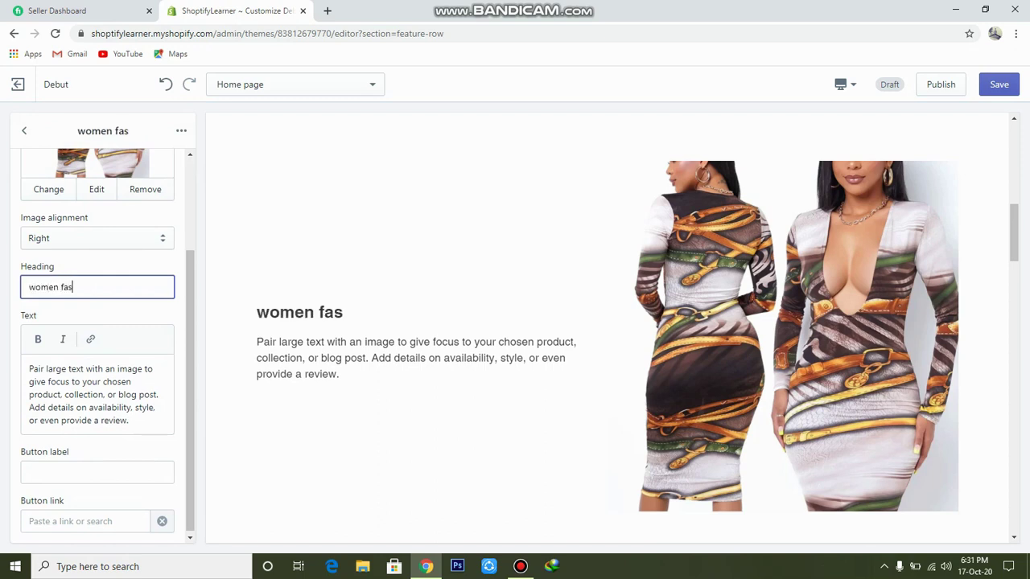
{"action": "type", "text": "hion"}
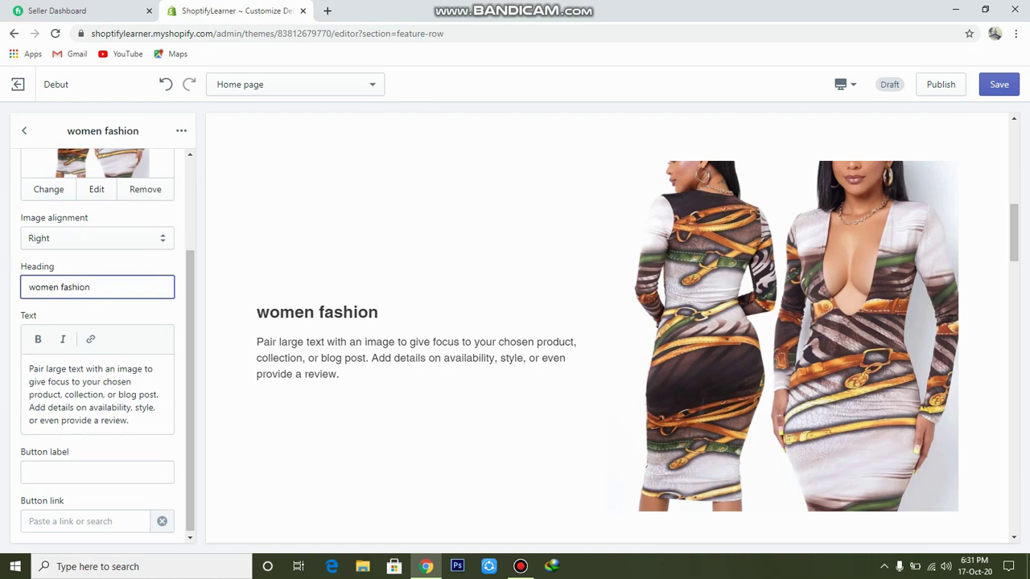
- Clear the women fashion section's body text and set its button label to "shop now"
{"action": "left_click", "coordinate": [118, 381]}
{"action": "key", "text": "ctrl+a"}
{"action": "key", "text": "BackSpace"}
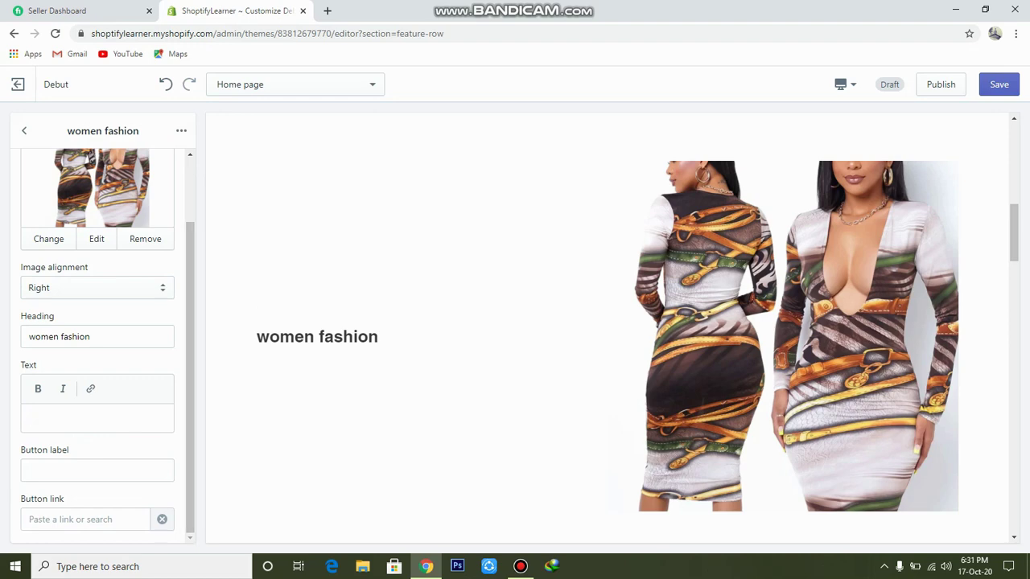
{"action": "left_click", "coordinate": [96, 469]}
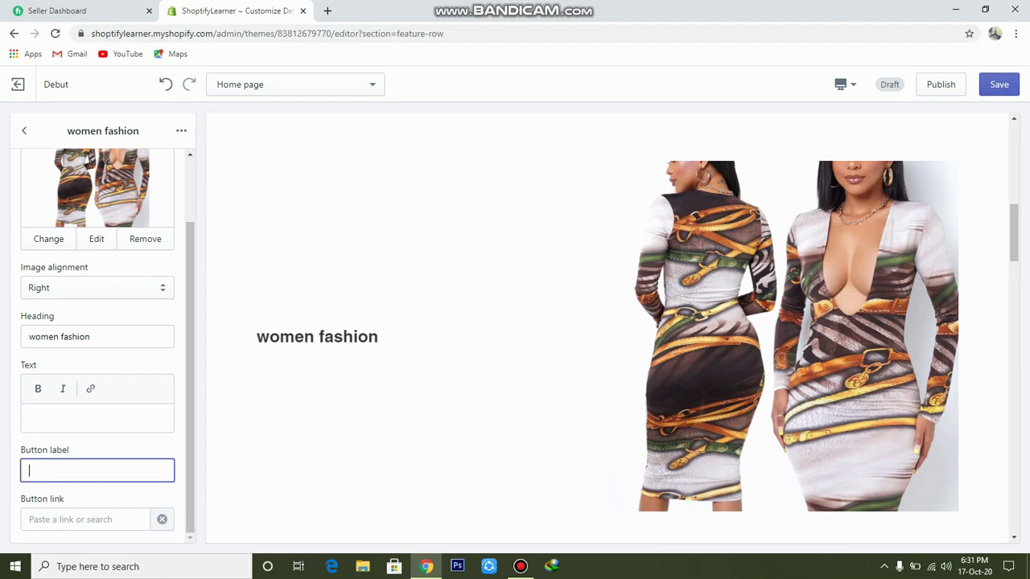
{"action": "type", "text": "shop now"}
- Link the women fashion section's button to the Dresses collection and return to the section list
{"action": "key", "text": "Tab"}
{"action": "left_click", "coordinate": [85, 362]}
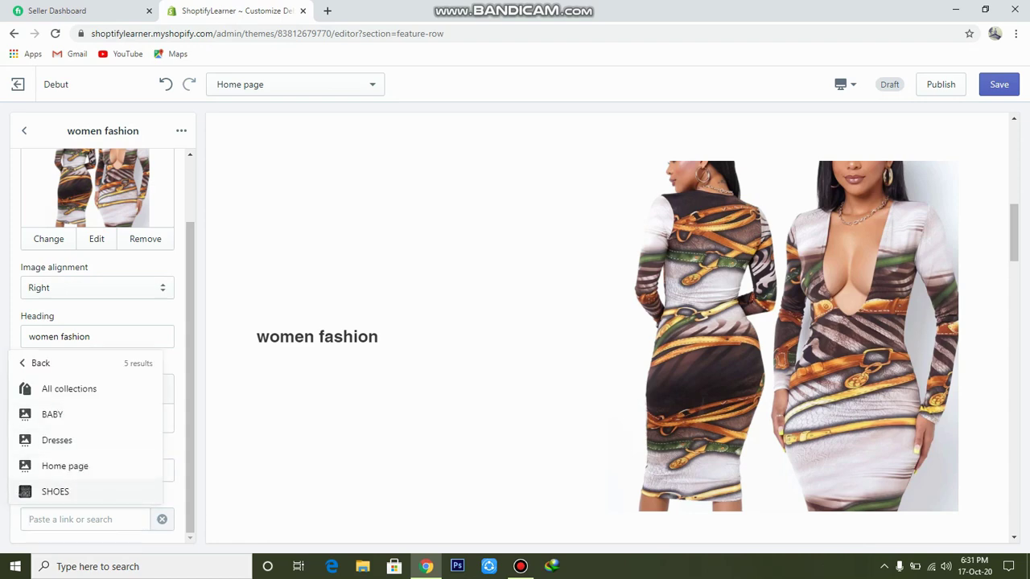
{"action": "key", "text": "Down"}
{"action": "key", "text": "Return"}
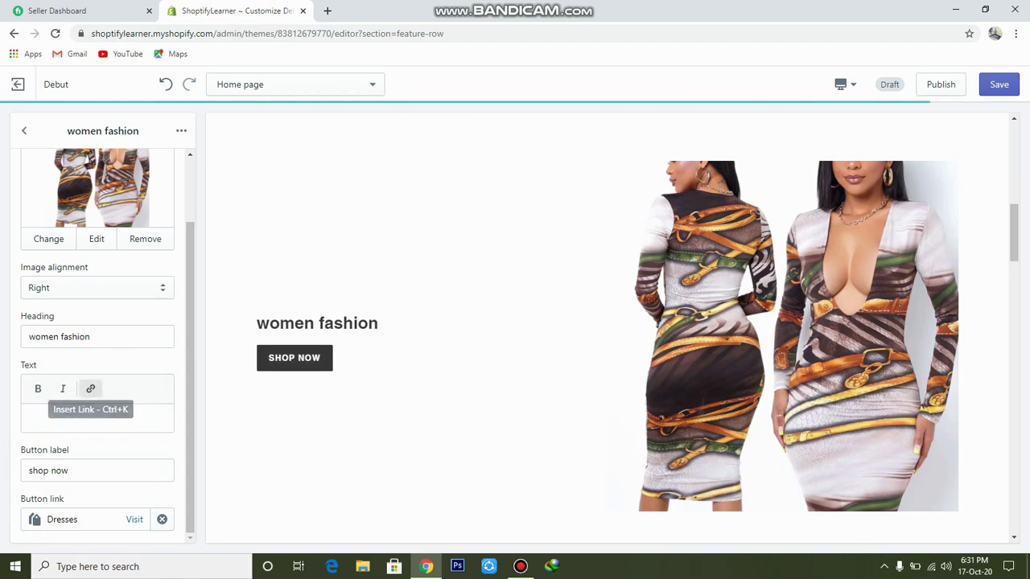
{"action": "scroll", "coordinate": [606, 327], "scroll_direction": "down", "scroll_amount": 3}
{"action": "left_click", "coordinate": [24, 130]}
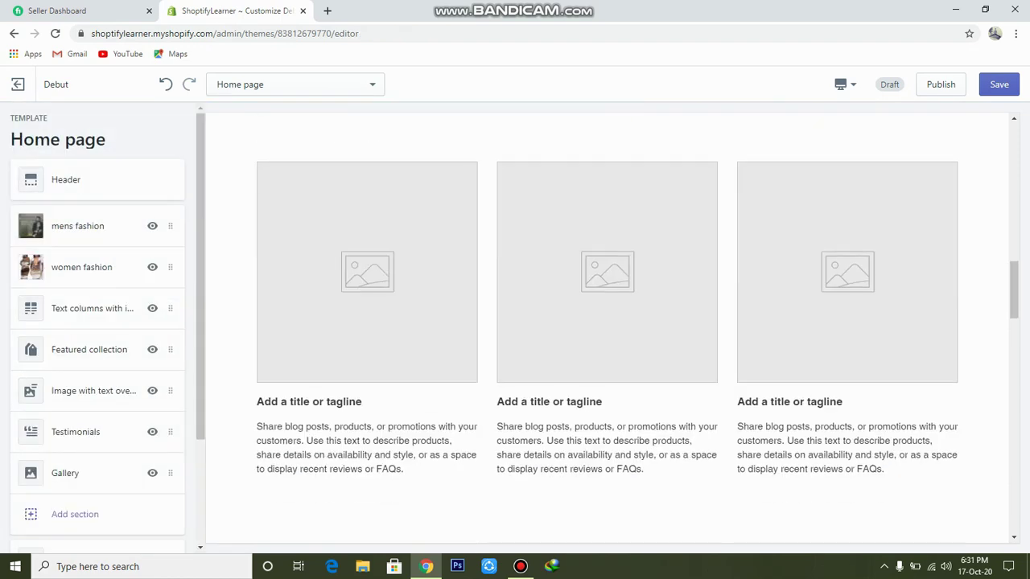
- Set the image of the first column in the Text columns with images section to the library photo of red light-up sneakers
{"action": "left_click", "coordinate": [92, 308]}
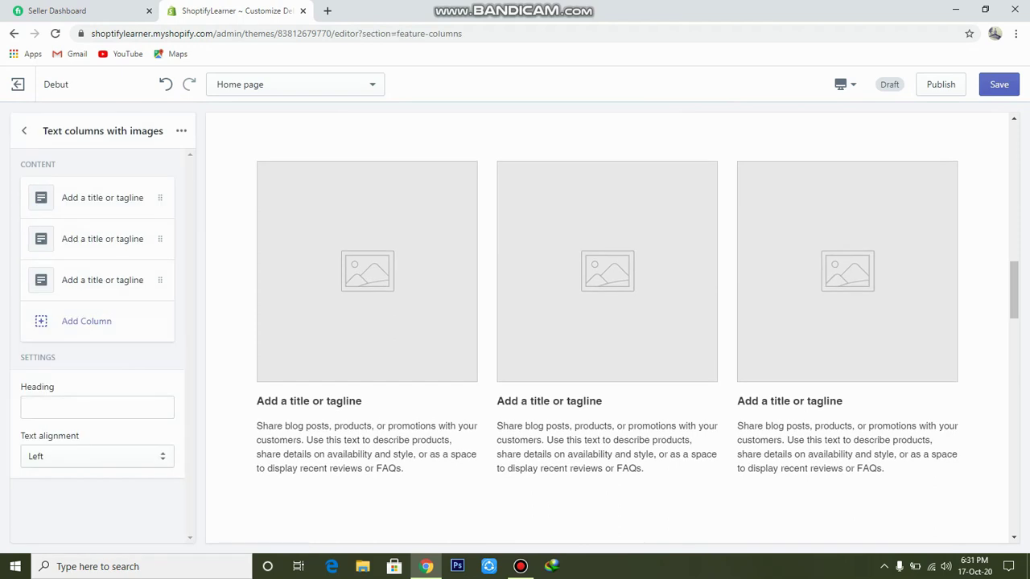
{"action": "left_click", "coordinate": [102, 197]}
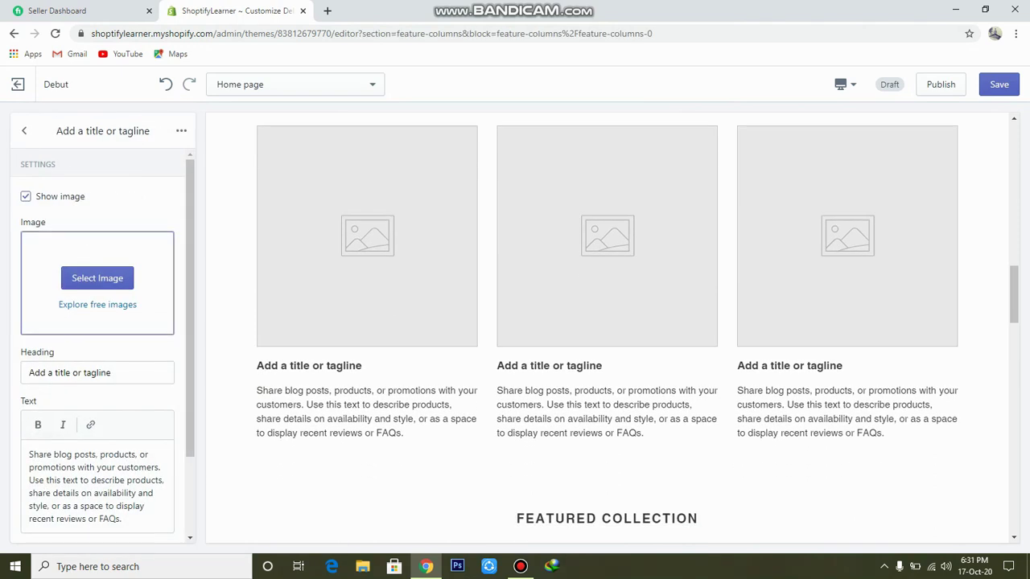
{"action": "left_click", "coordinate": [24, 130]}
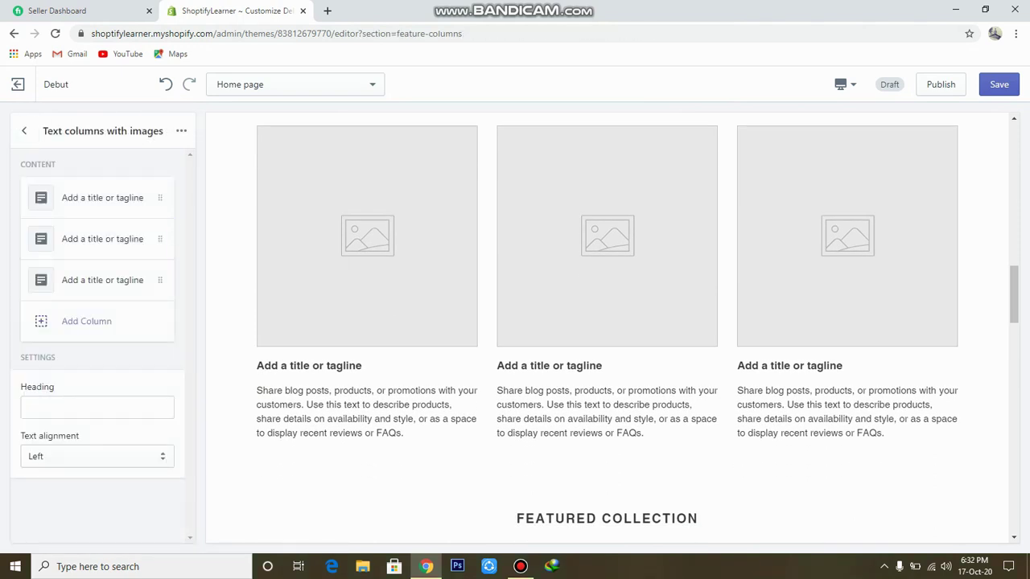
{"action": "left_click", "coordinate": [102, 197]}
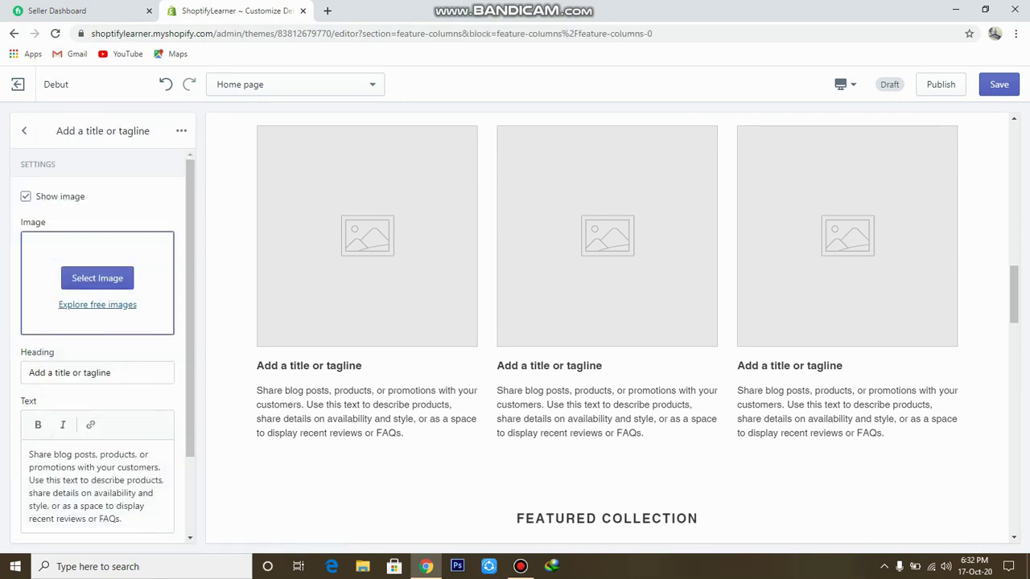
{"action": "scroll", "coordinate": [97, 346], "scroll_direction": "down", "scroll_amount": 2}
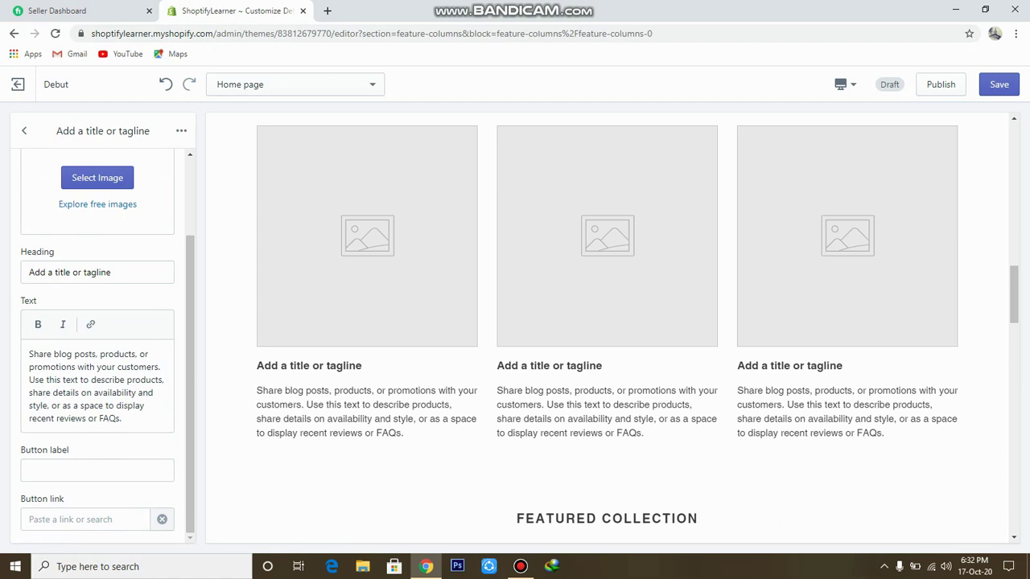
{"action": "scroll", "coordinate": [97, 322], "scroll_direction": "up", "scroll_amount": 2}
{"action": "left_click", "coordinate": [96, 276]}
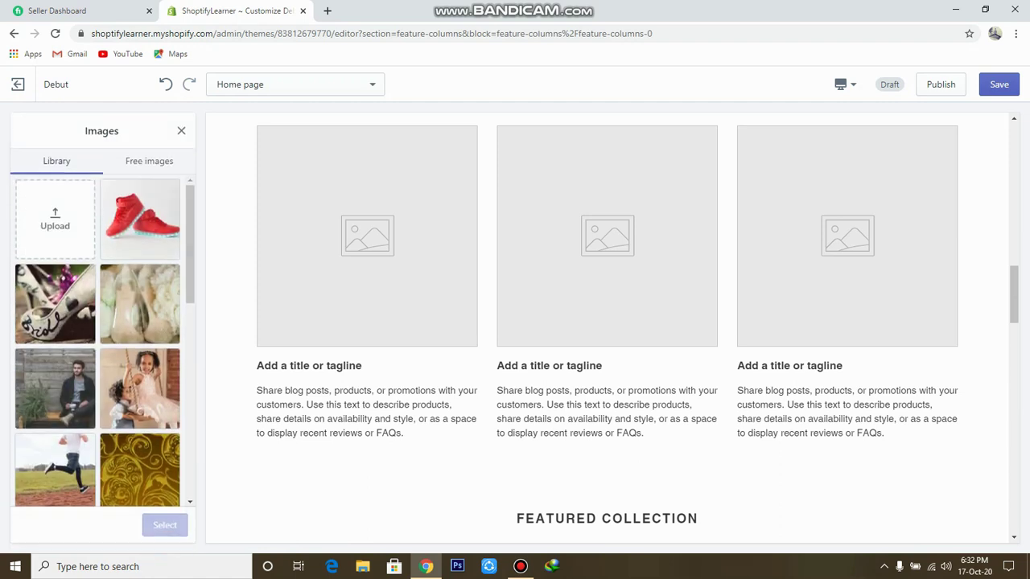
{"action": "left_click", "coordinate": [139, 219]}
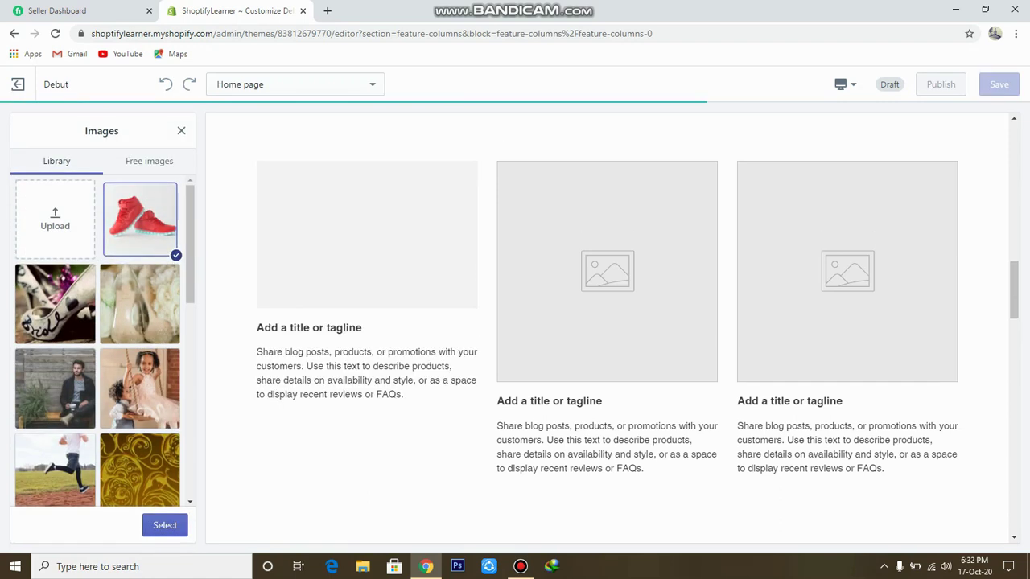
{"action": "left_click", "coordinate": [164, 525]}
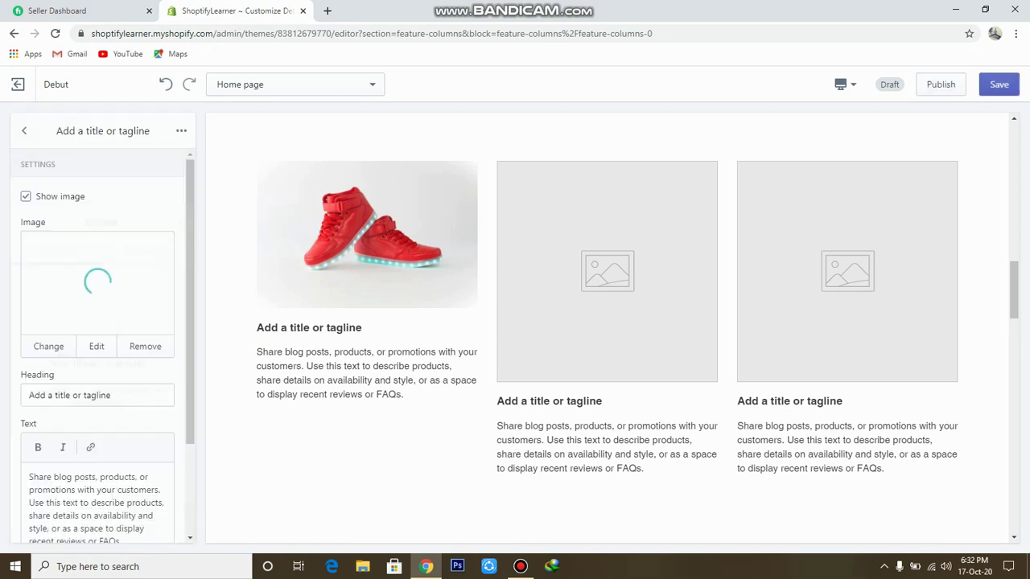
- Replace the heading of the section's first column with "shoes"
{"action": "left_click", "coordinate": [112, 395]}
{"action": "key", "text": "ctrl+a"}
{"action": "key", "text": "BackSpace"}
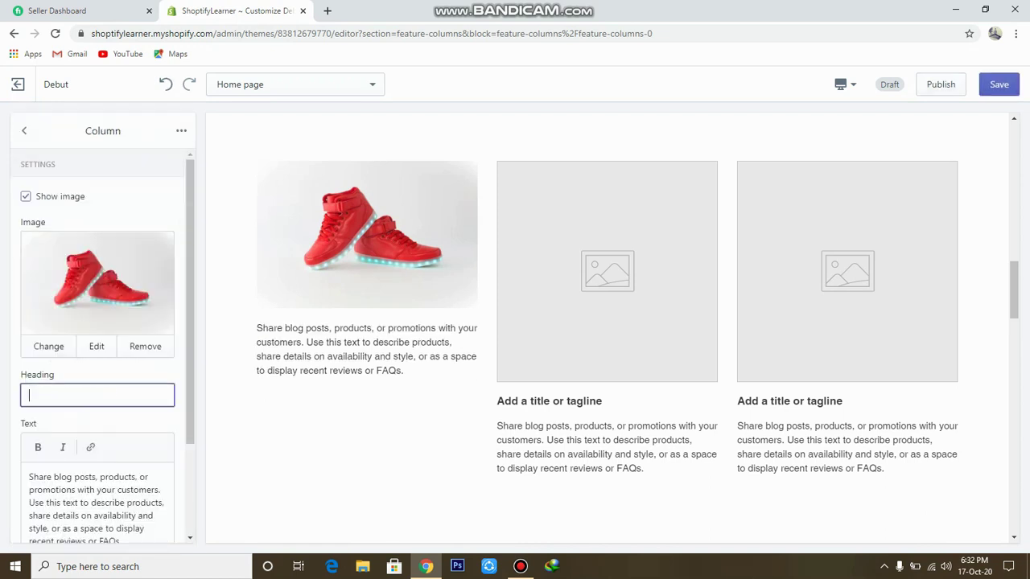
{"action": "type", "text": "shoes"}
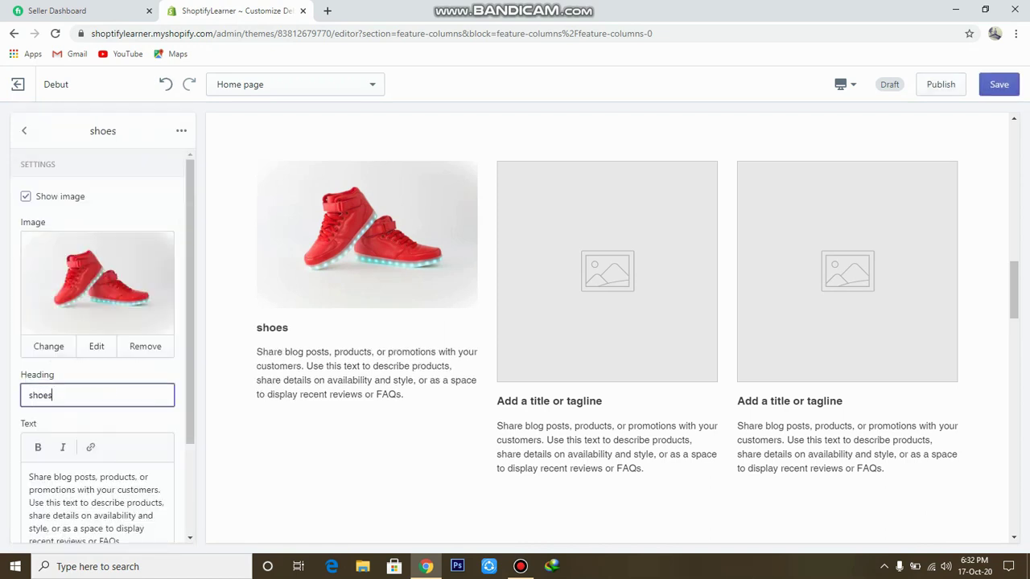
- Clear the shoes column's body text and set its button label to "shop now"
{"action": "left_click", "coordinate": [94, 515]}
{"action": "key", "text": "ctrl+a"}
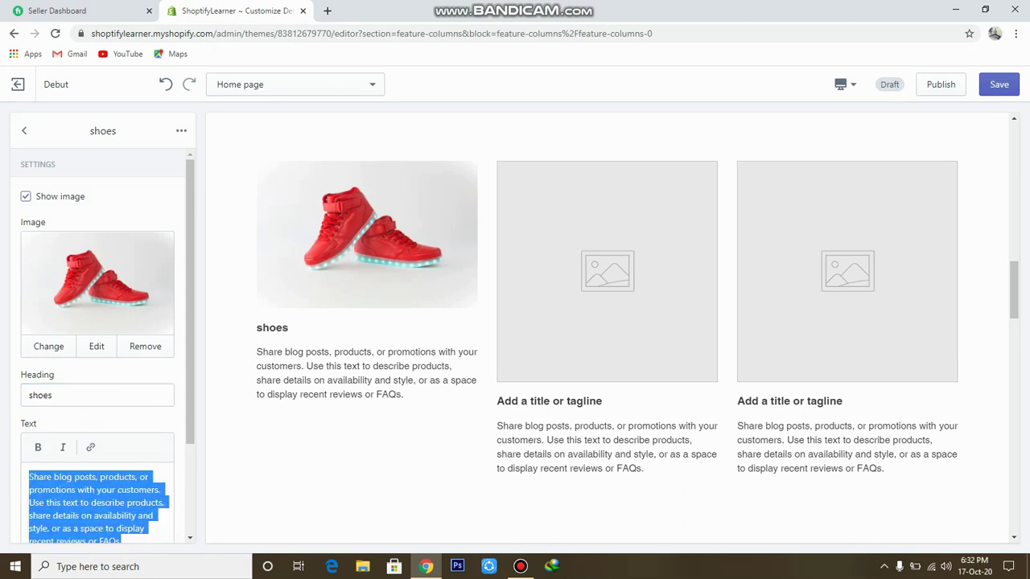
{"action": "key", "text": "BackSpace"}
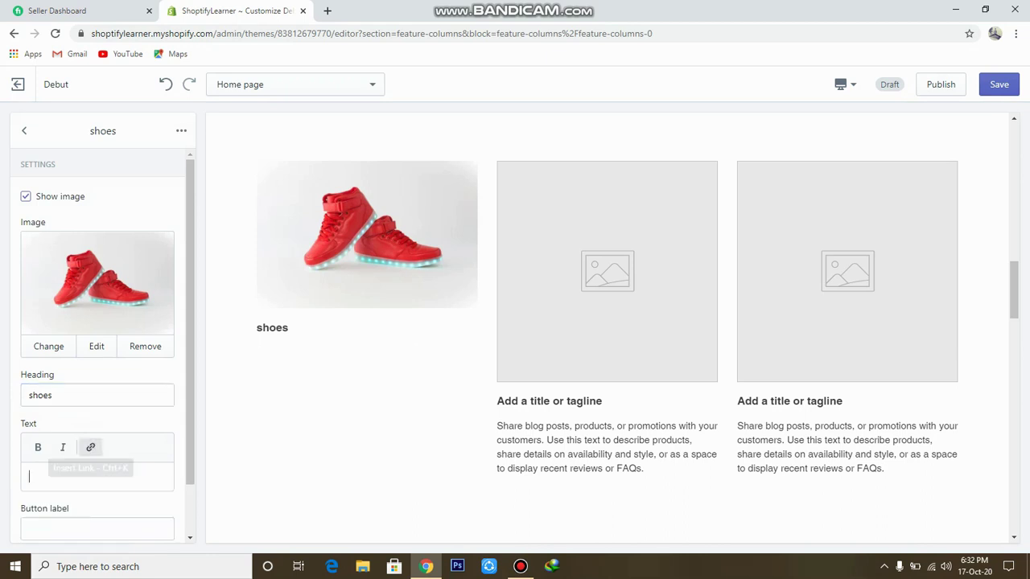
{"action": "scroll", "coordinate": [90, 454], "scroll_direction": "down", "scroll_amount": 1}
{"action": "left_click", "coordinate": [29, 471]}
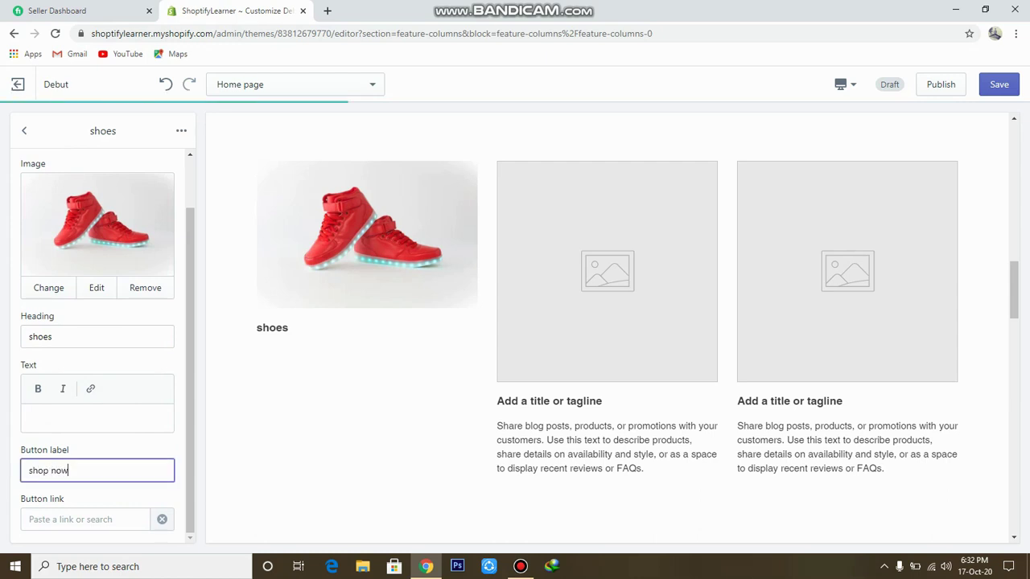
- Link the shoes column's button to the SHOES collection and return to the section's column list
{"action": "left_click", "coordinate": [85, 518]}
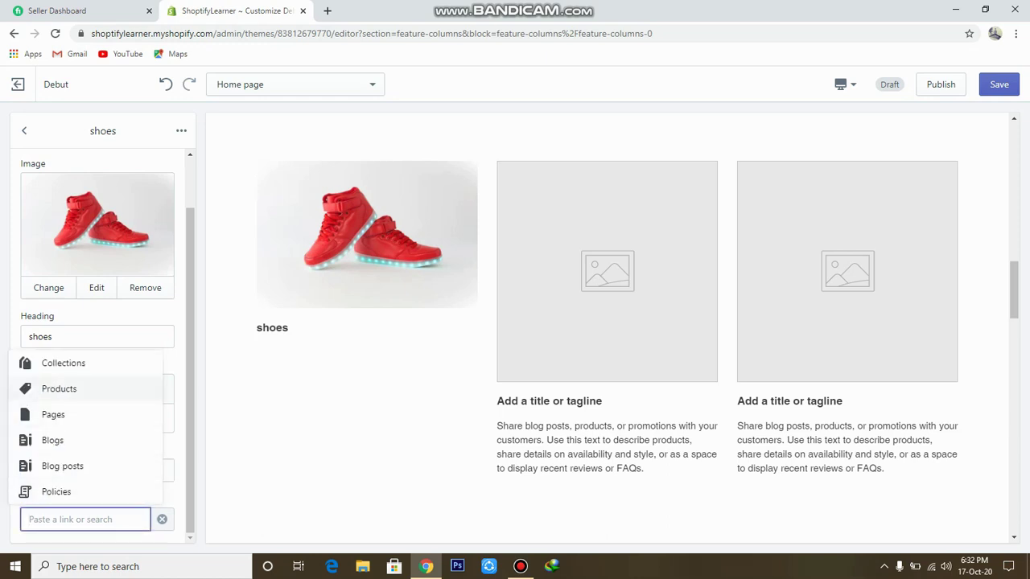
{"action": "left_click", "coordinate": [96, 363]}
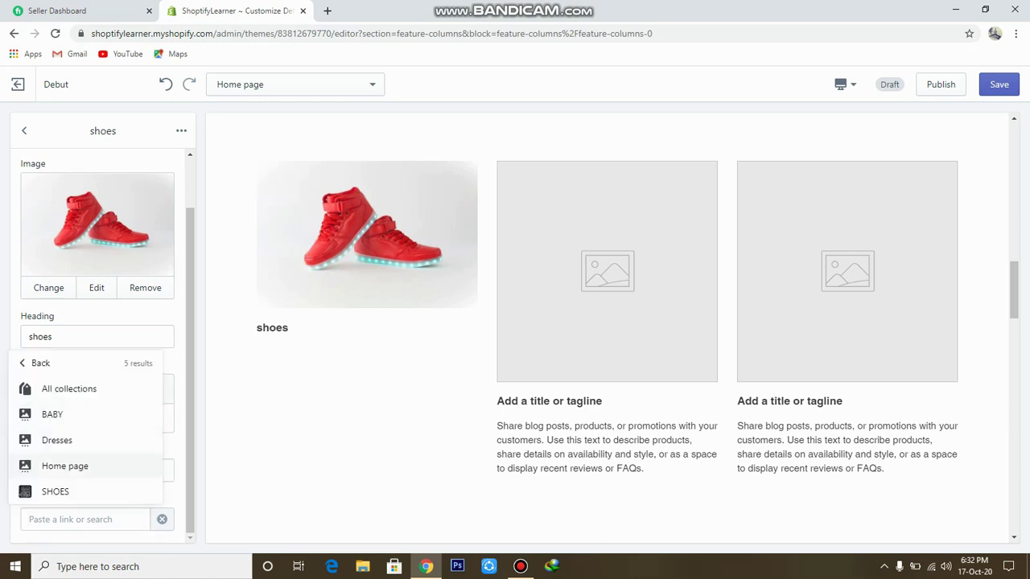
{"action": "left_click", "coordinate": [55, 491]}
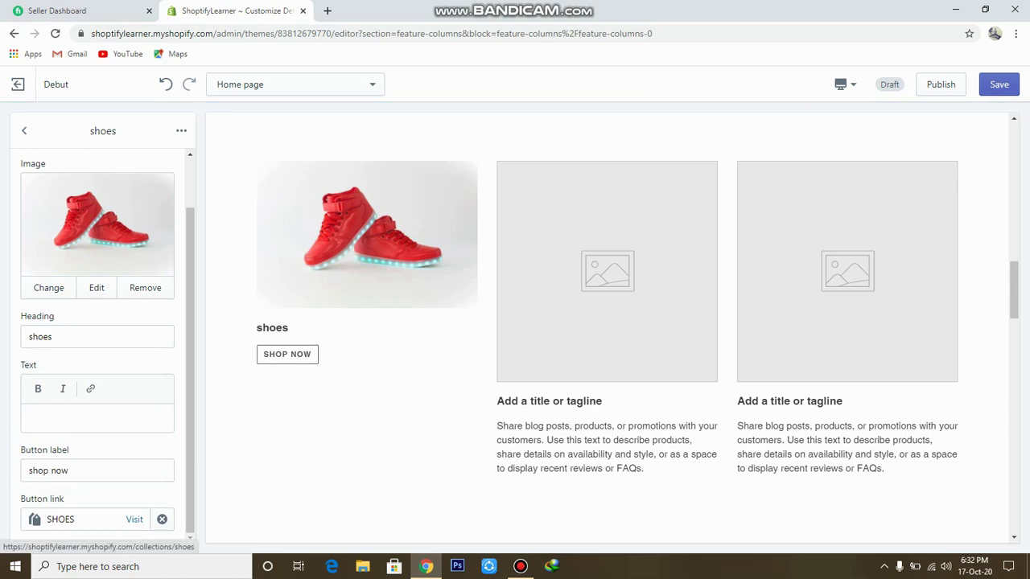
{"action": "left_click", "coordinate": [24, 130]}
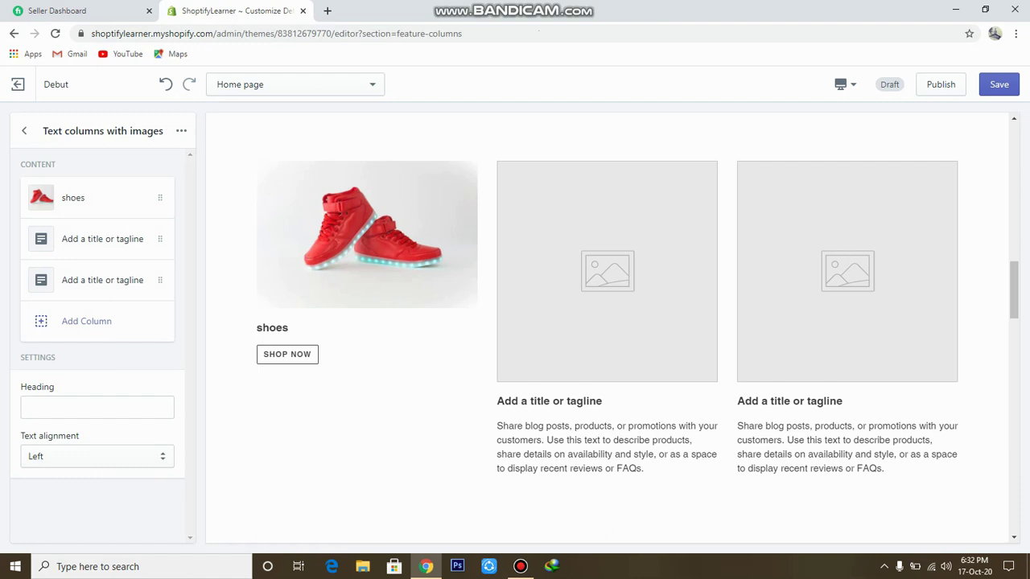
- Remove the second column, an unedited placeholder, from the Text columns with images section
{"action": "left_click", "coordinate": [102, 239]}
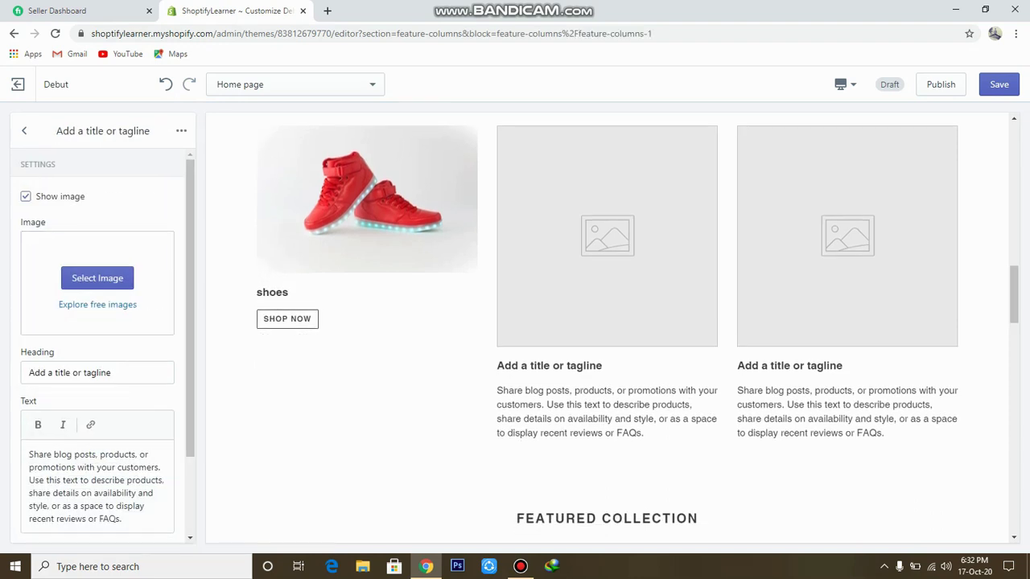
{"action": "left_click", "coordinate": [181, 130]}
{"action": "left_click", "coordinate": [115, 161]}
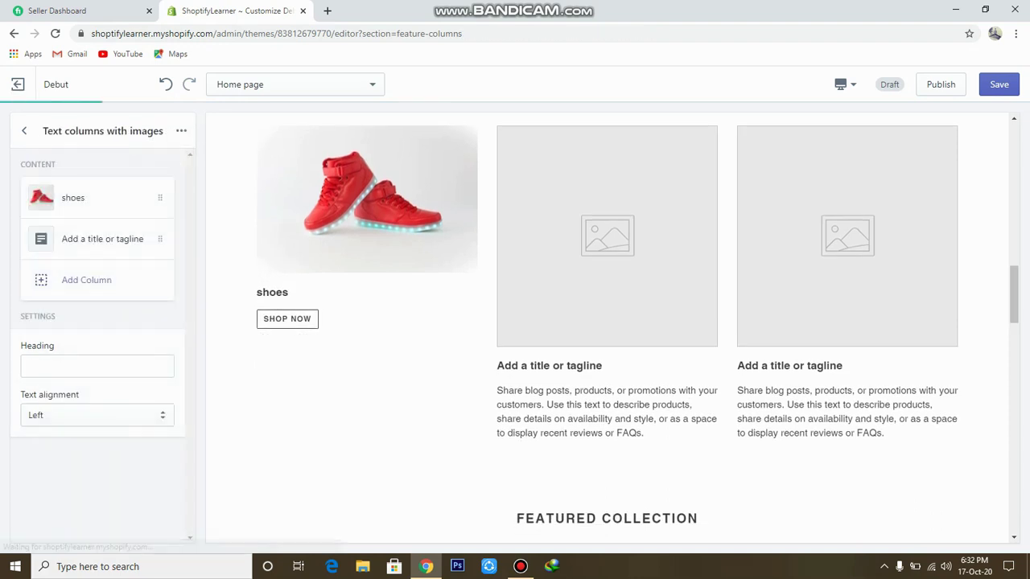
- Remove the whole Text columns with images section from the home page
{"action": "left_click", "coordinate": [181, 130]}
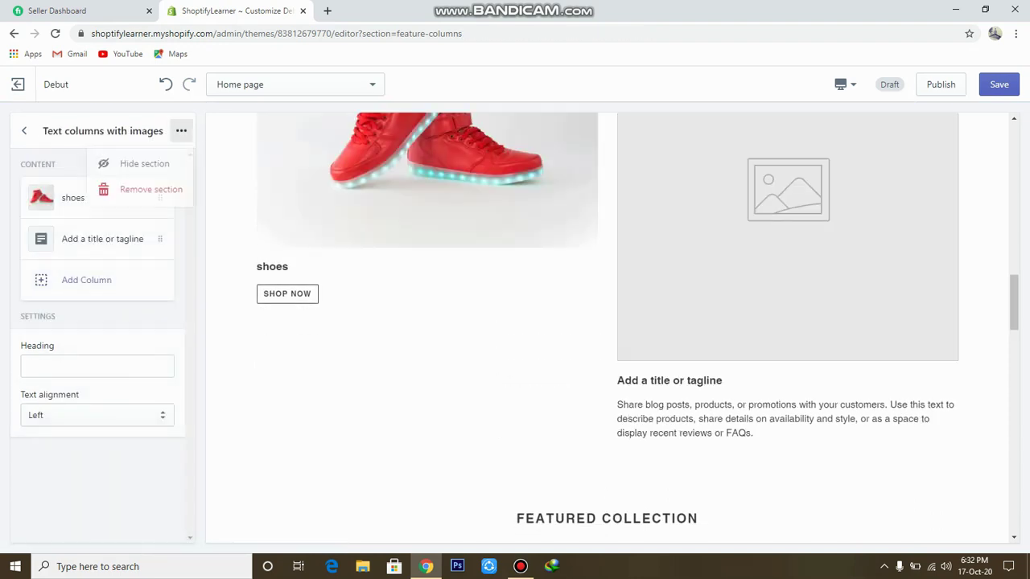
{"action": "left_click", "coordinate": [151, 189]}
{"action": "scroll", "coordinate": [607, 321], "scroll_direction": "down", "scroll_amount": 4}
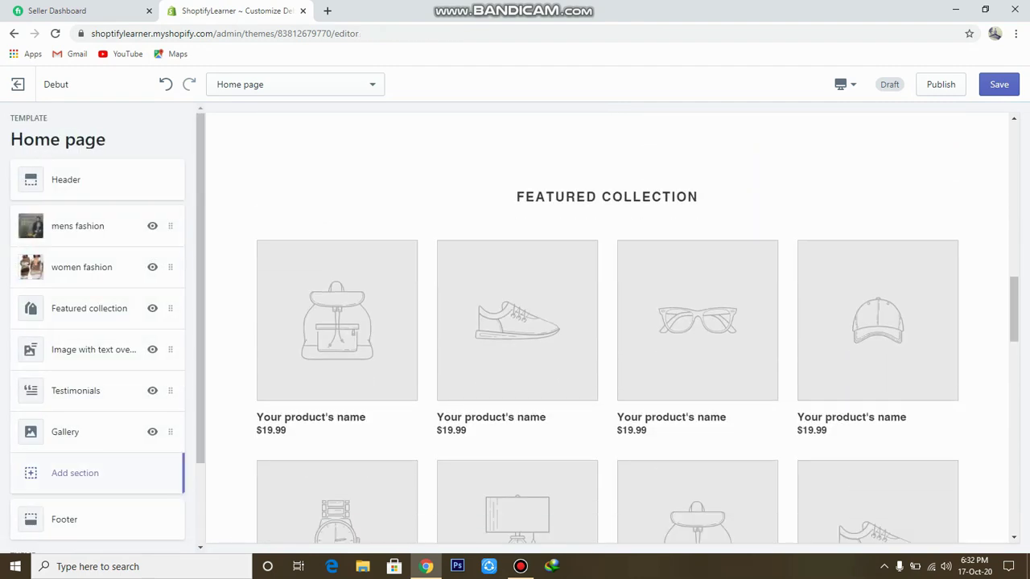
- Add a new Text columns with images section to the home page
{"action": "left_click", "coordinate": [75, 473]}
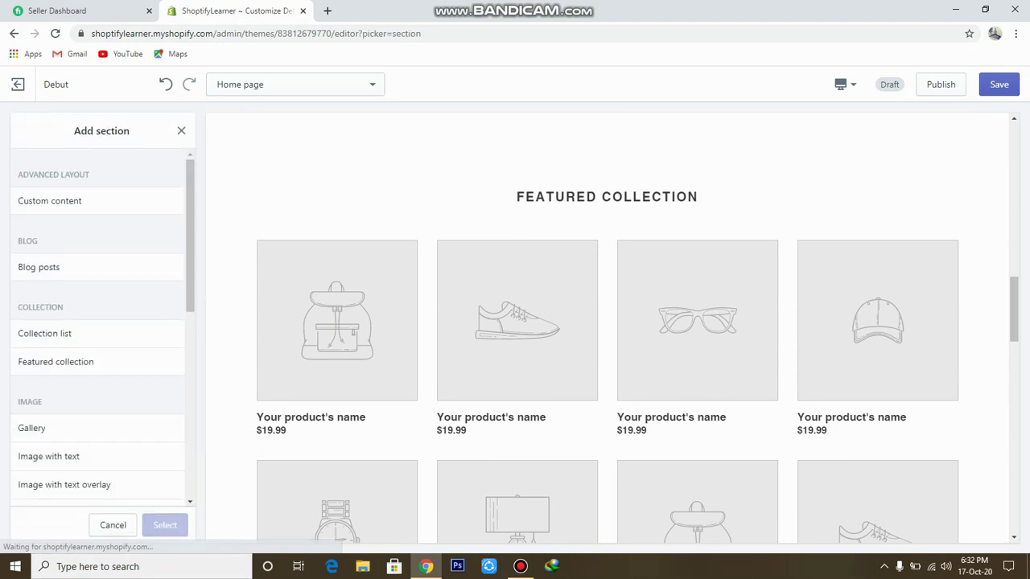
{"action": "scroll", "coordinate": [97, 322], "scroll_direction": "down", "scroll_amount": 3}
{"action": "scroll", "coordinate": [96, 322], "scroll_direction": "down", "scroll_amount": 3}
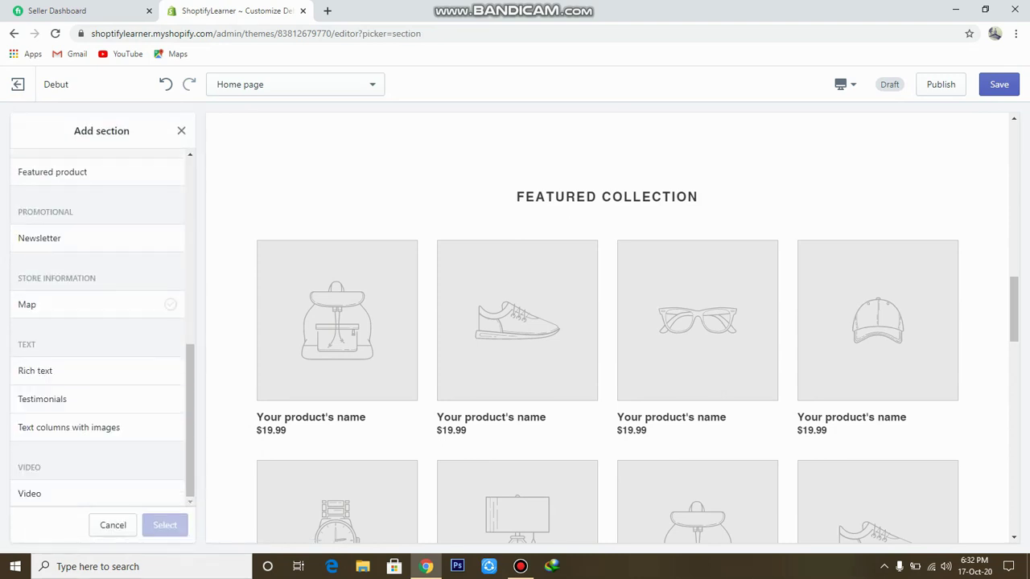
{"action": "scroll", "coordinate": [617, 380], "scroll_direction": "up", "scroll_amount": 3}
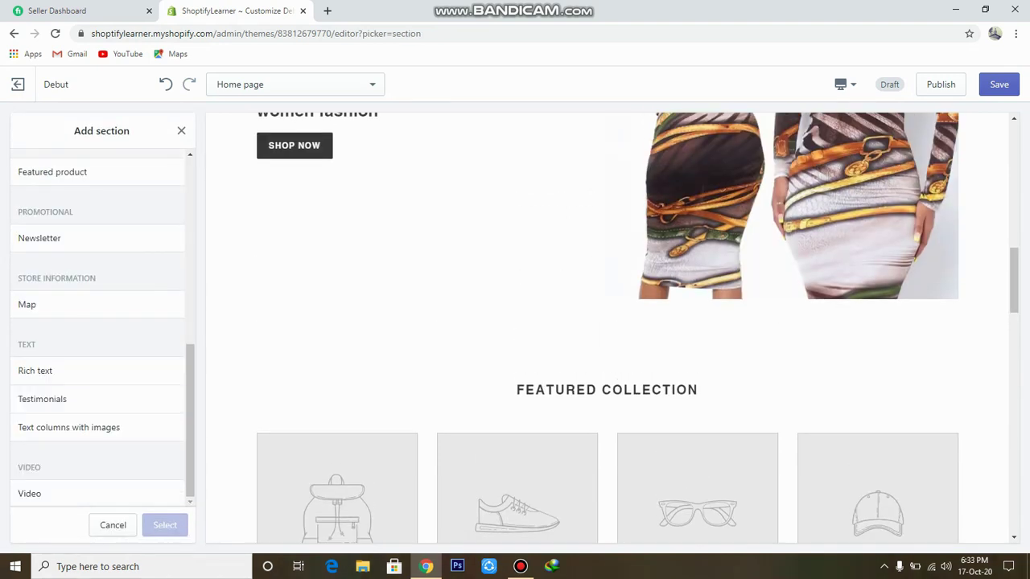
{"action": "left_click", "coordinate": [97, 427]}
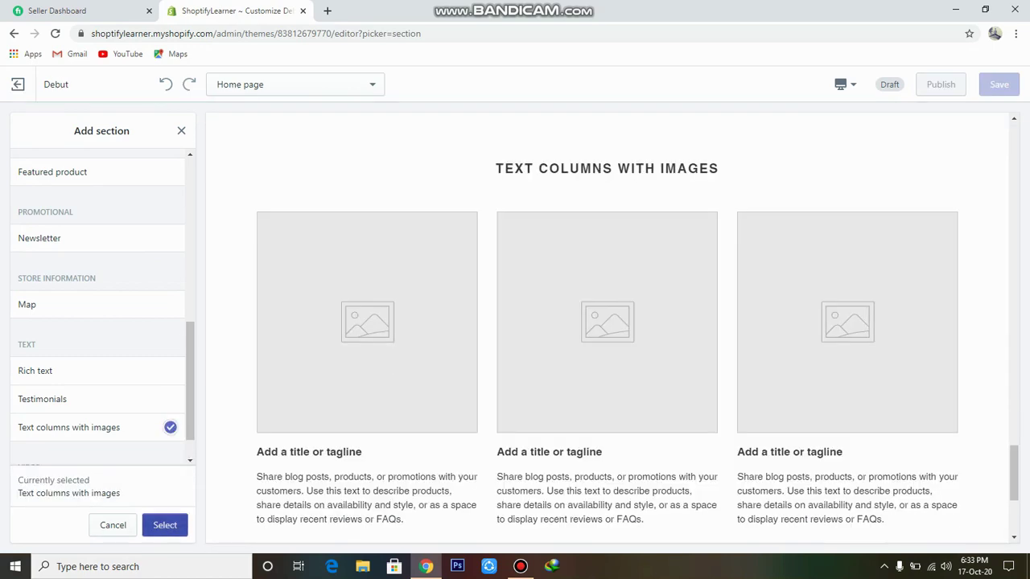
{"action": "left_click", "coordinate": [165, 525]}
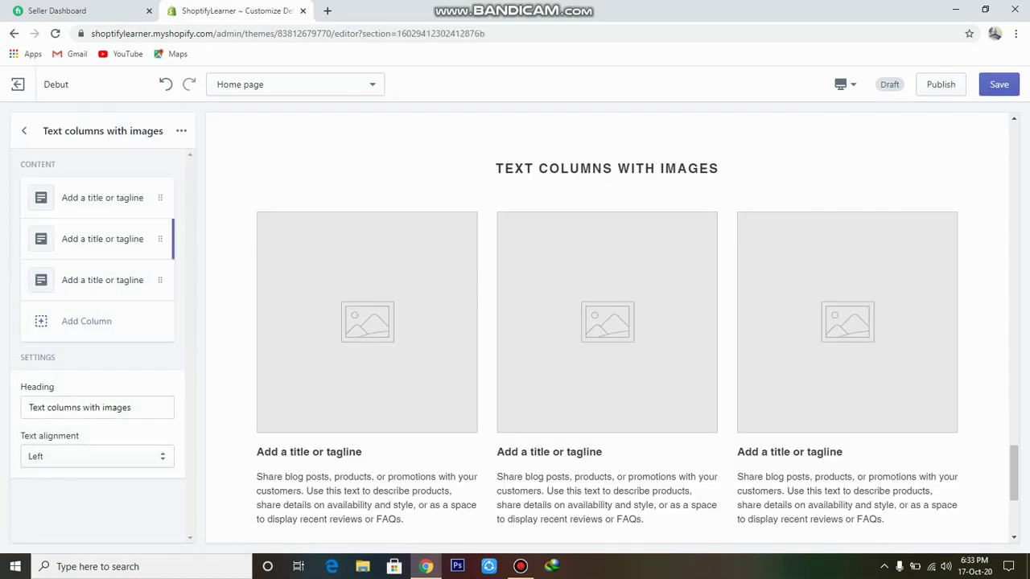
- Remove the second and third placeholder columns from the new section, keeping only the first
{"action": "left_click", "coordinate": [103, 239]}
{"action": "left_click", "coordinate": [181, 130]}
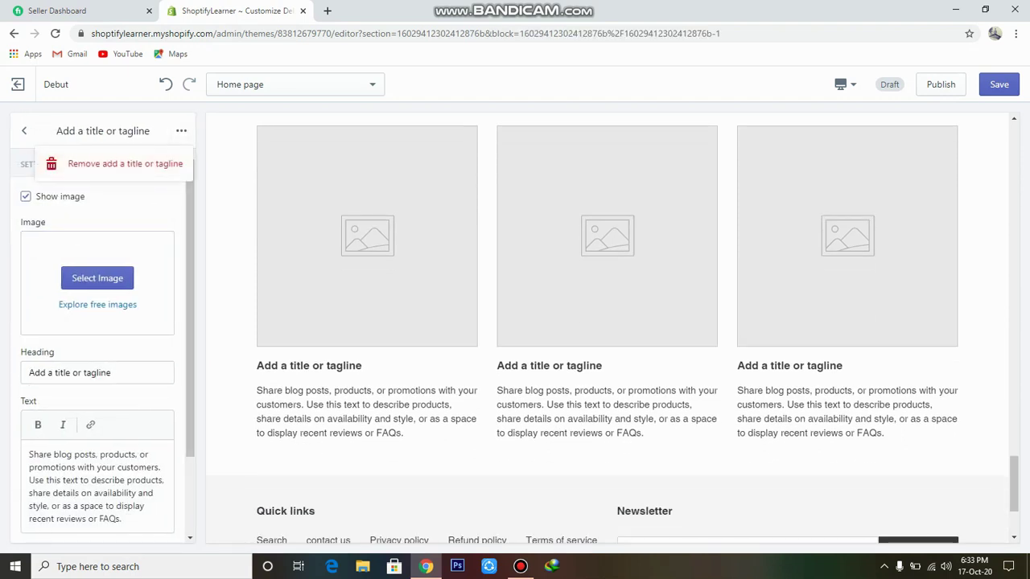
{"action": "left_click", "coordinate": [121, 163]}
{"action": "left_click", "coordinate": [102, 239]}
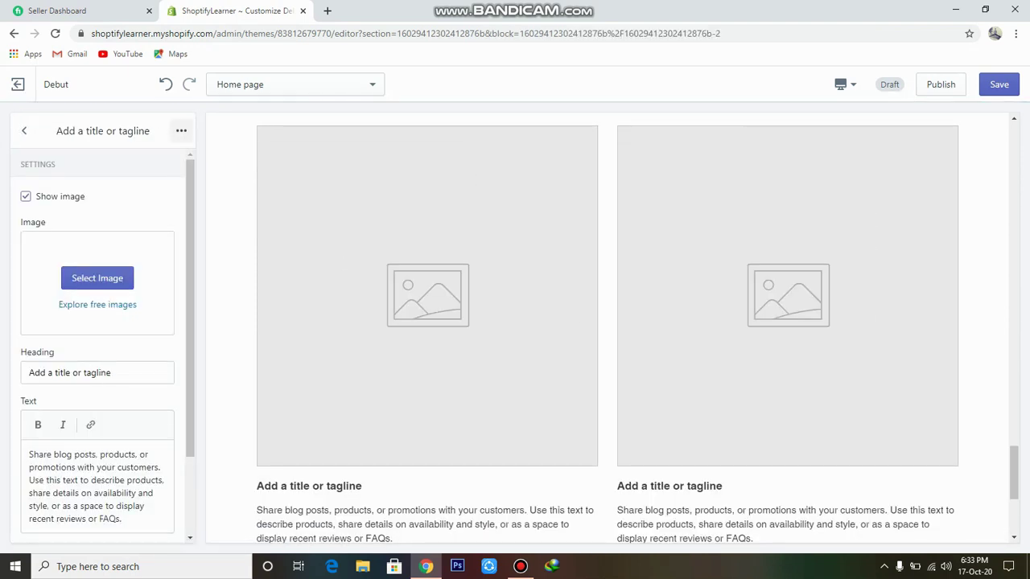
{"action": "left_click", "coordinate": [181, 131]}
{"action": "left_click", "coordinate": [125, 164]}
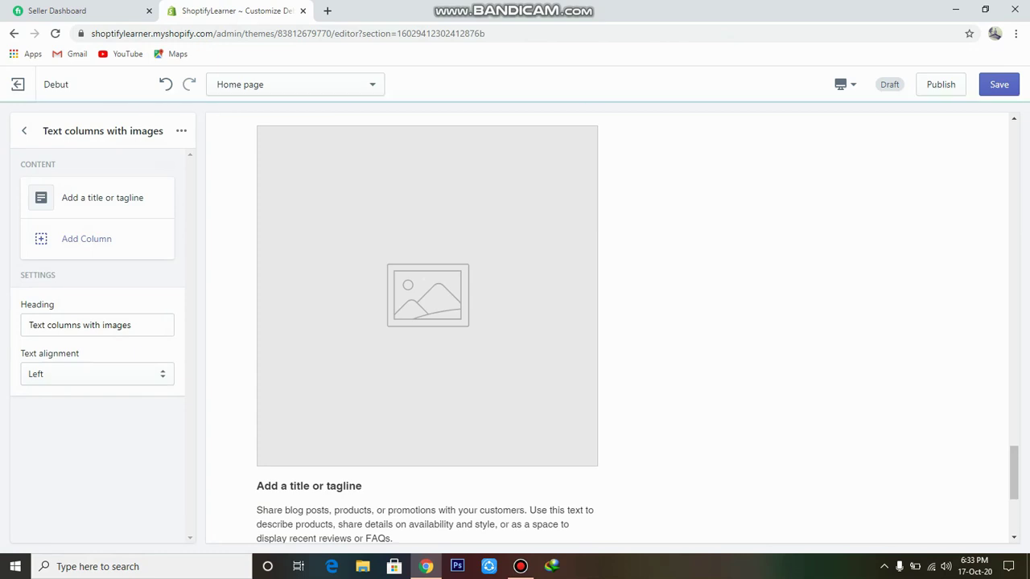
- Set the remaining column's image to the library photo of red light-up sneakers
{"action": "left_click", "coordinate": [102, 197]}
{"action": "left_click", "coordinate": [97, 276]}
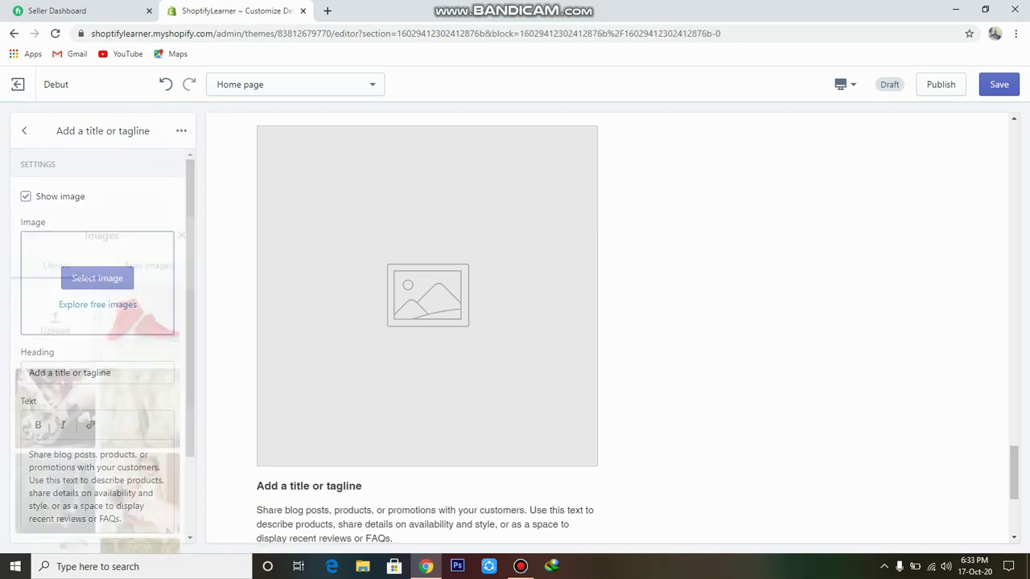
{"action": "left_click", "coordinate": [139, 219]}
{"action": "left_click", "coordinate": [164, 524]}
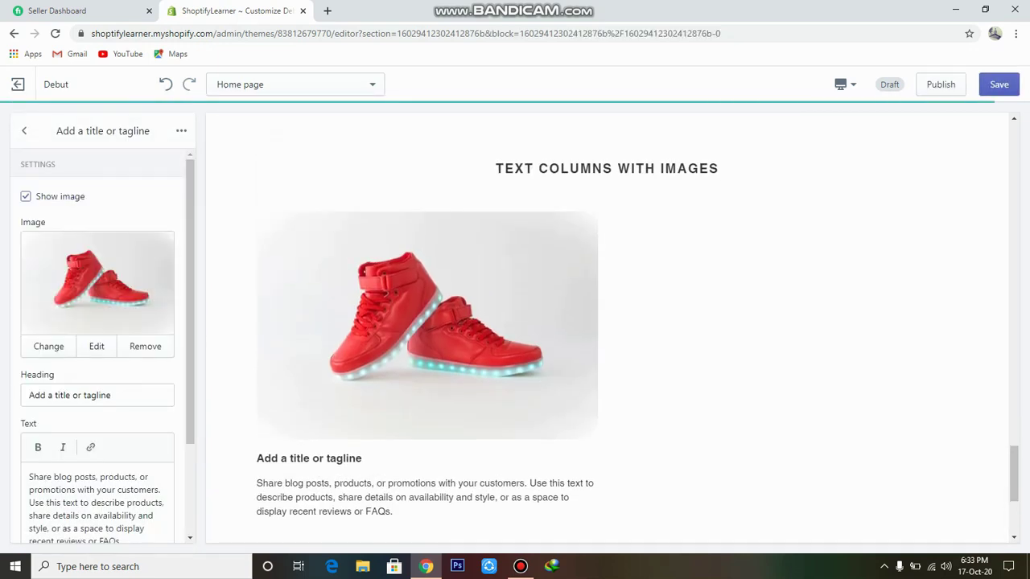
- Replace the heading of the new section's only column with "shoes"
{"action": "scroll", "coordinate": [103, 345], "scroll_direction": "down", "scroll_amount": 1}
{"action": "left_click", "coordinate": [128, 330]}
{"action": "key", "text": "ctrl+a"}
{"action": "key", "text": "BackSpace"}
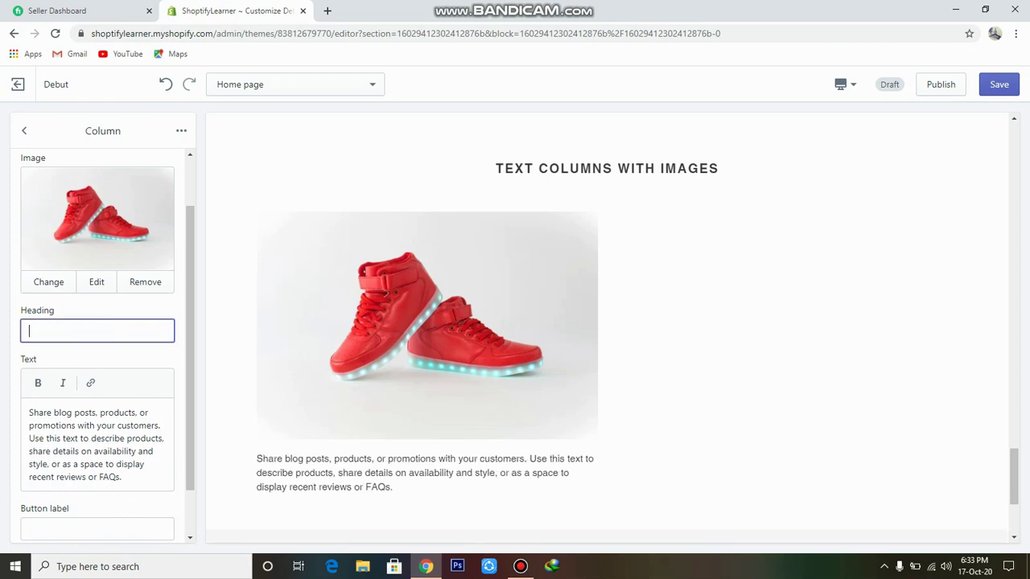
{"action": "type", "text": "shoes"}
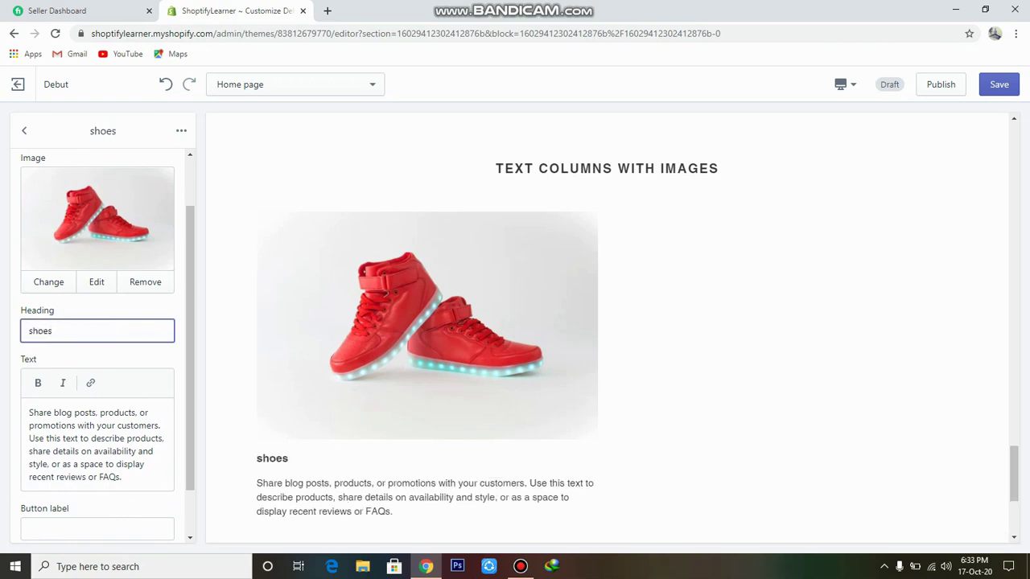
- Clear the body text of the new section's shoes column and set its button label to "shop now"
{"action": "left_click", "coordinate": [120, 437]}
{"action": "key", "text": "ctrl+a"}
{"action": "key", "text": "BackSpace"}
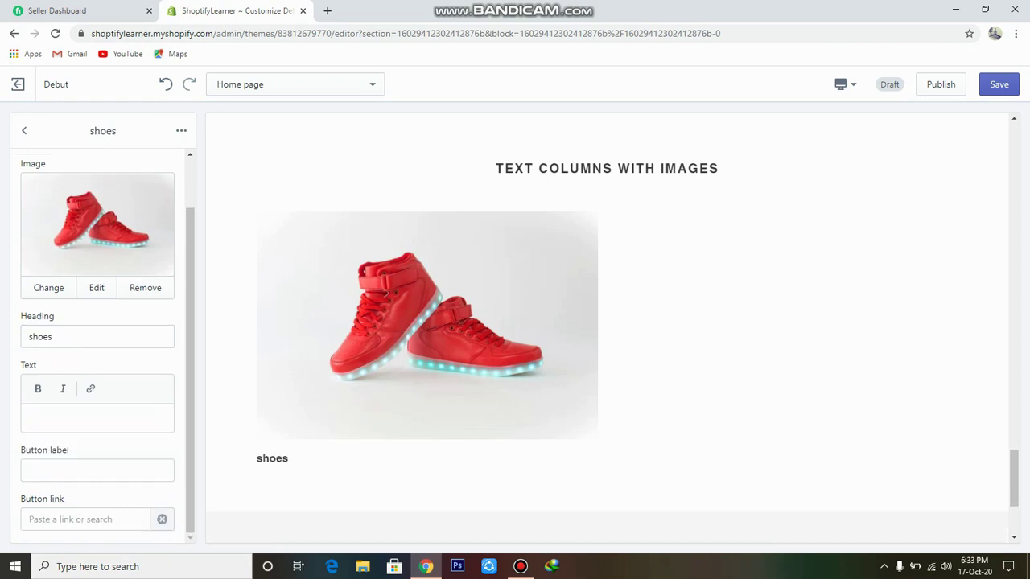
{"action": "left_click", "coordinate": [97, 470]}
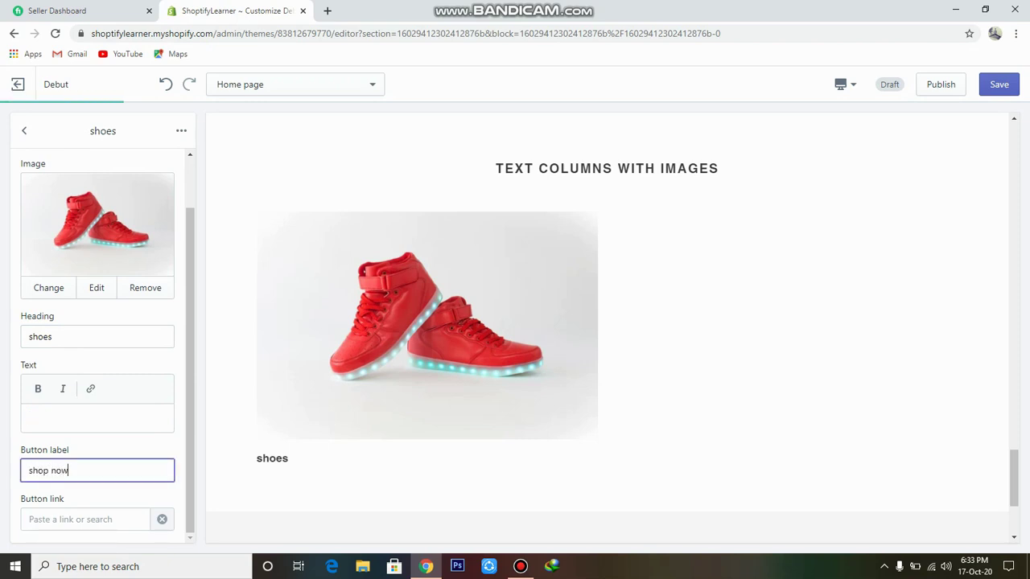
- Link the shoes column's "shop now" button to All collections and return to the home page section list
{"action": "left_click", "coordinate": [85, 519]}
{"action": "left_click", "coordinate": [60, 363]}
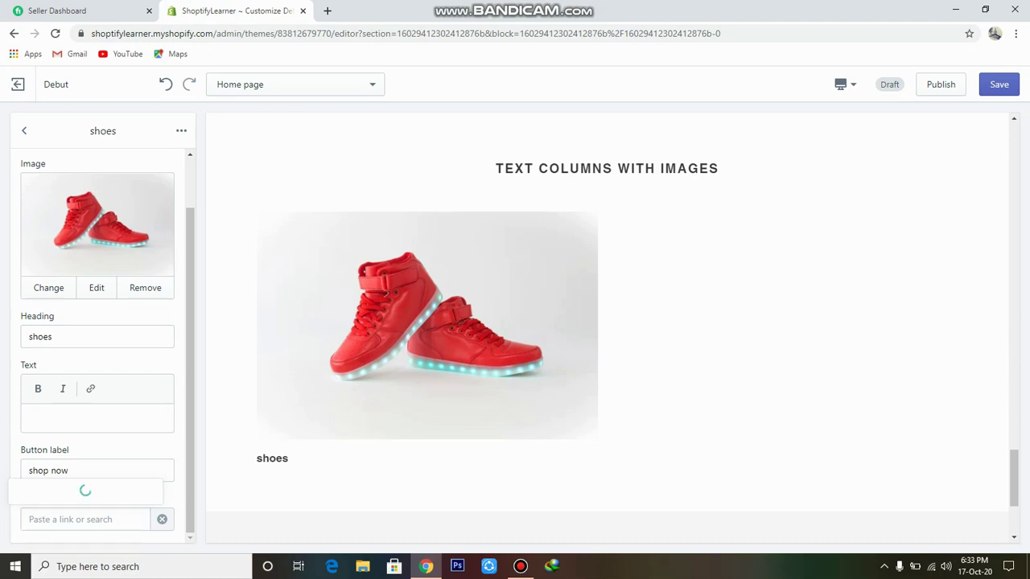
{"action": "left_click", "coordinate": [48, 389]}
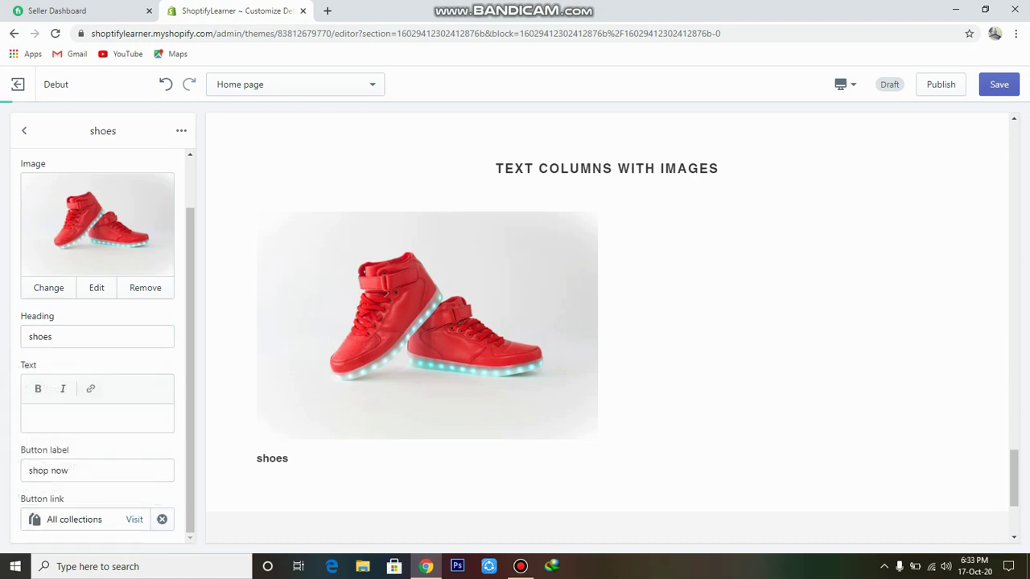
{"action": "left_click", "coordinate": [24, 130]}
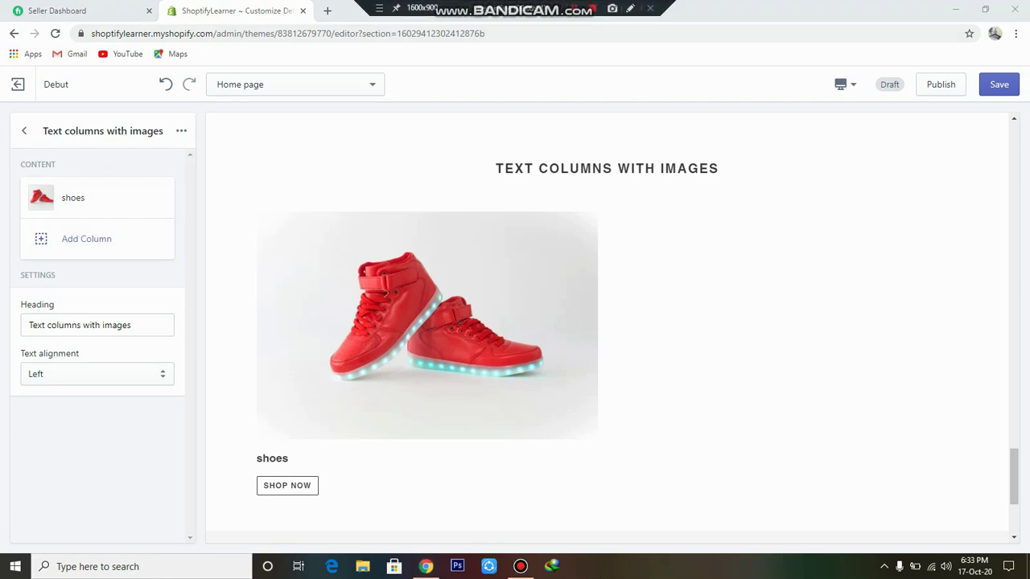
{"action": "scroll", "coordinate": [607, 322], "scroll_direction": "down", "scroll_amount": 3}
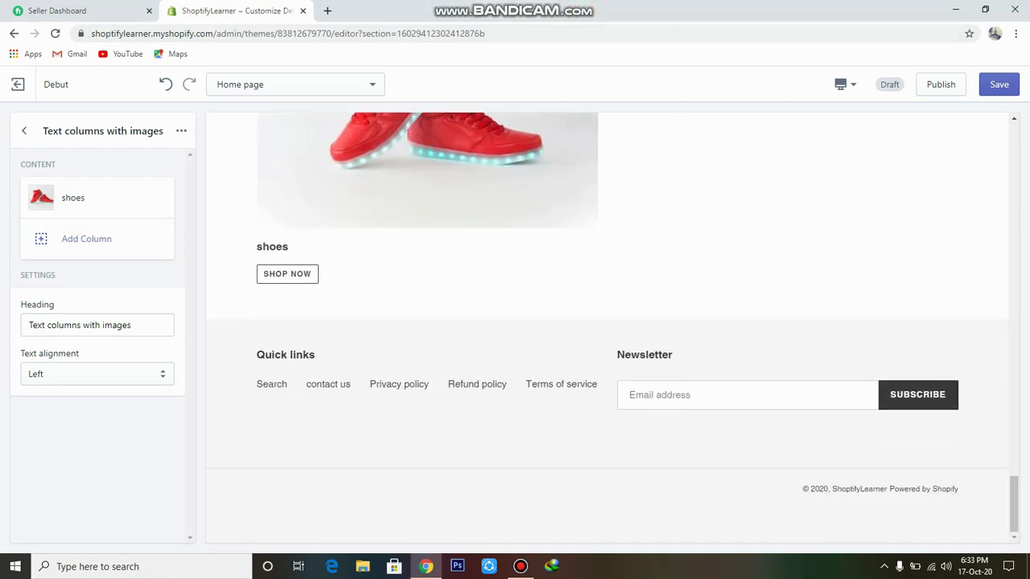
{"action": "left_click", "coordinate": [24, 131]}
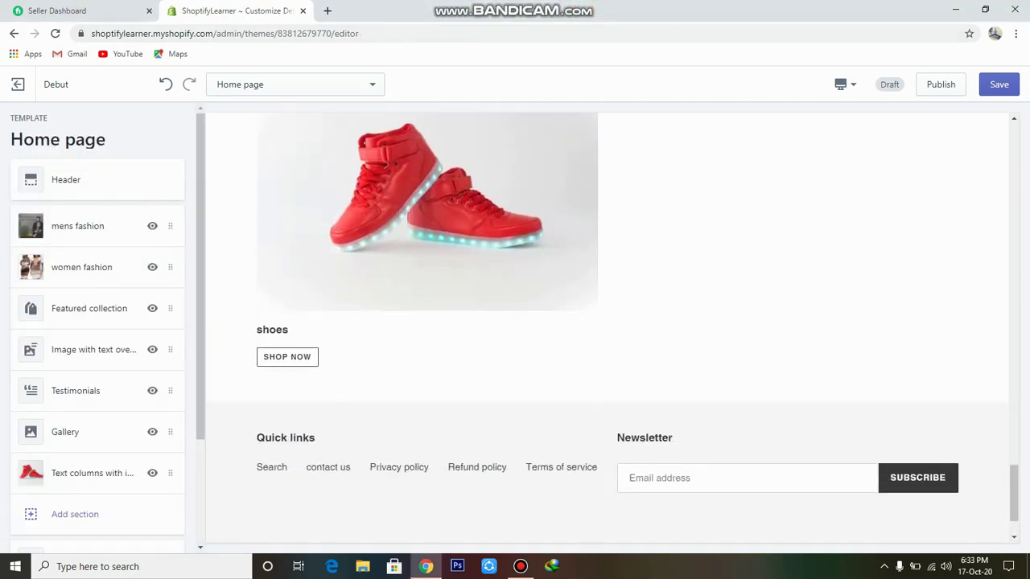
- Assign the SHOES collection to the home page's Featured collection section
{"action": "scroll", "coordinate": [606, 327], "scroll_direction": "up", "scroll_amount": 12}
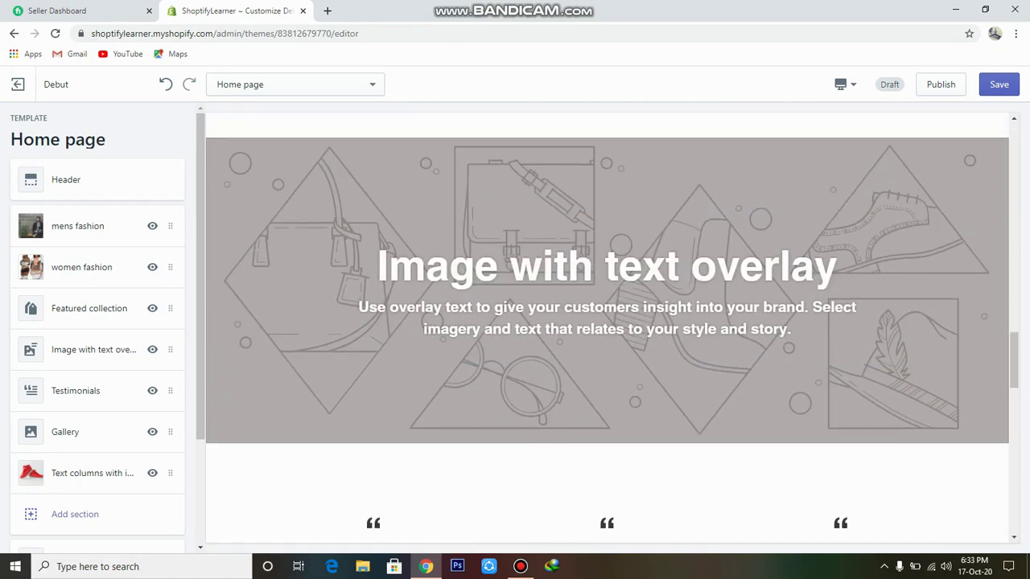
{"action": "scroll", "coordinate": [606, 329], "scroll_direction": "up", "scroll_amount": 10}
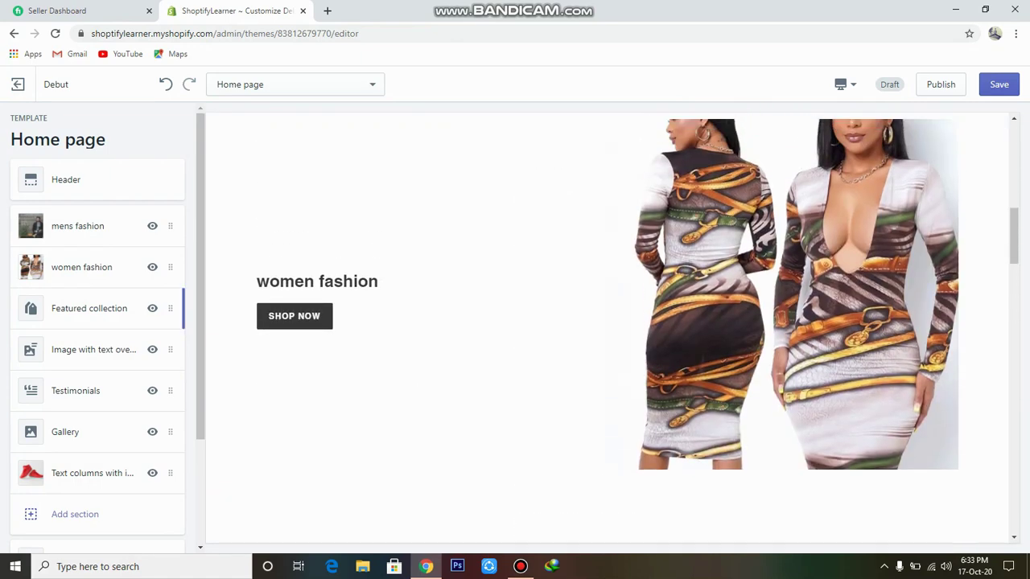
{"action": "left_click", "coordinate": [89, 308]}
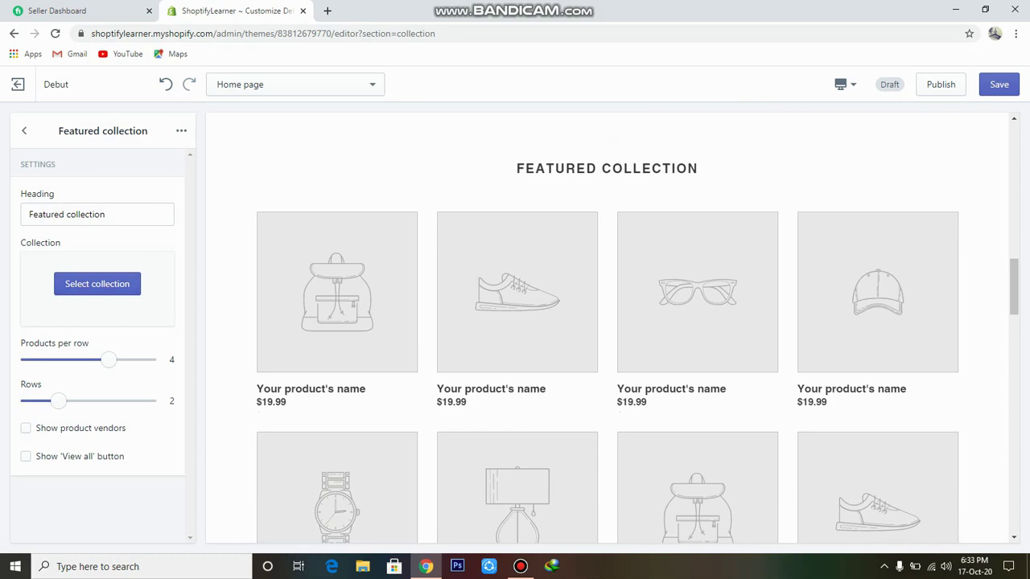
{"action": "left_click", "coordinate": [97, 283]}
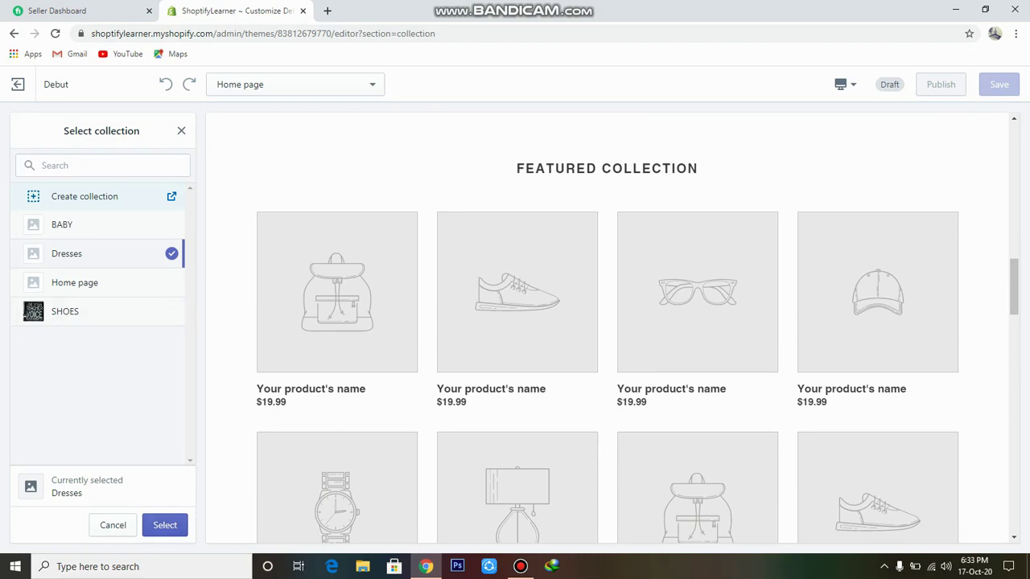
{"action": "left_click", "coordinate": [97, 312]}
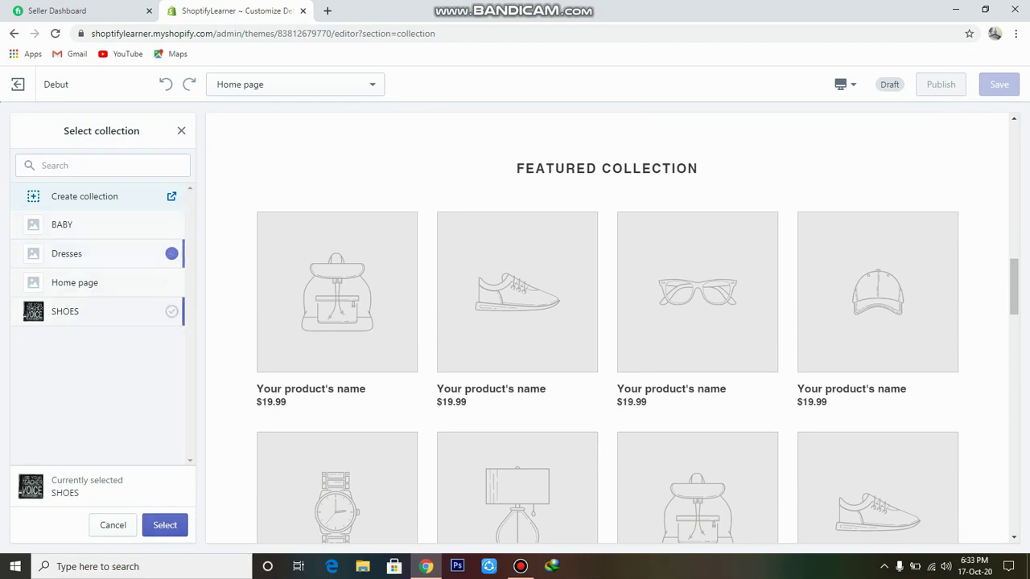
{"action": "left_click", "coordinate": [159, 527]}
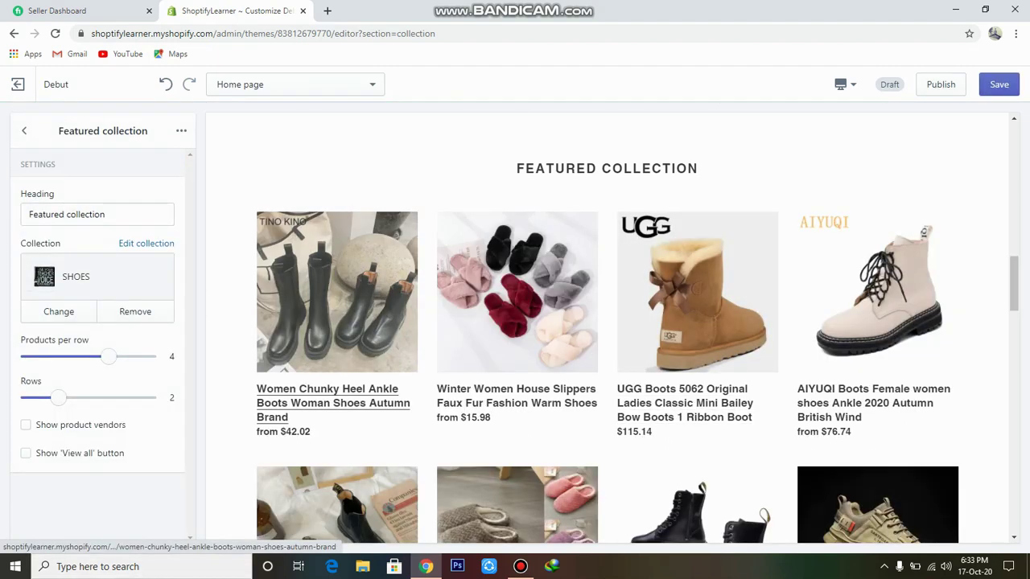
{"action": "scroll", "coordinate": [684, 403], "scroll_direction": "down", "scroll_amount": 3}
{"action": "scroll", "coordinate": [515, 394], "scroll_direction": "up", "scroll_amount": 3}
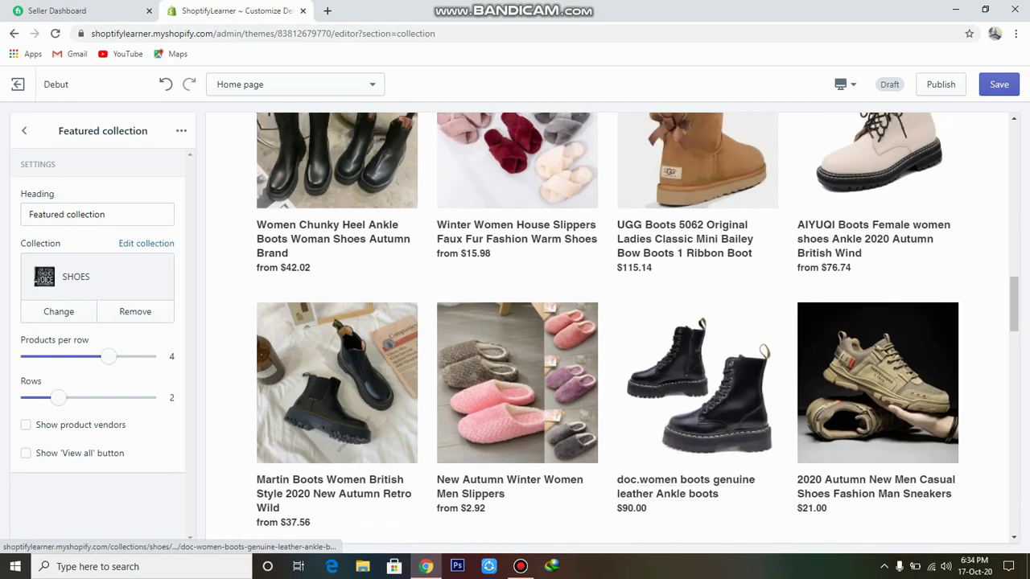
- Replace the featured collection section's heading with "shoes"
{"action": "left_click", "coordinate": [97, 214]}
{"action": "key", "text": "ctrl+a"}
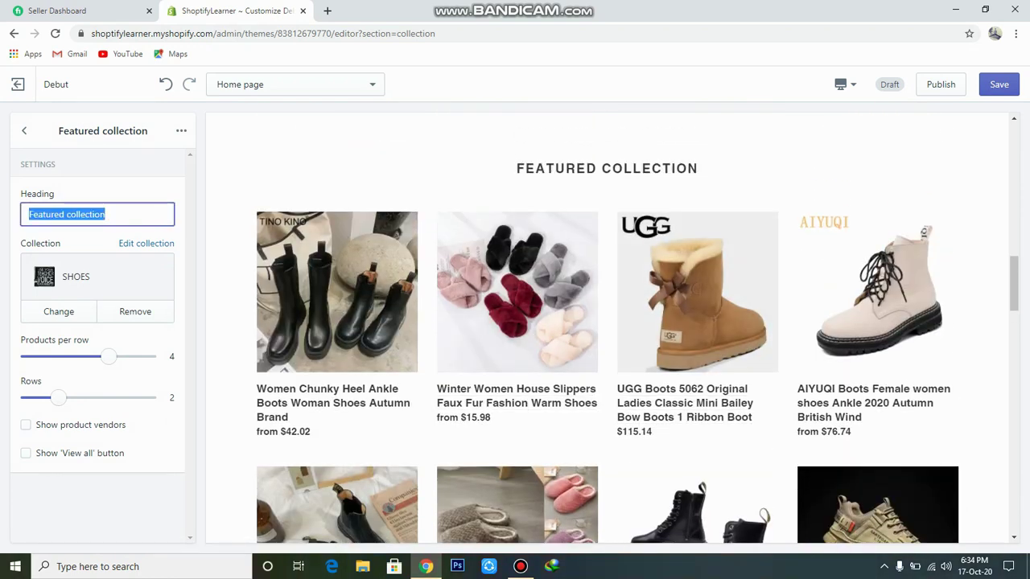
{"action": "key", "text": "BackSpace"}
{"action": "type", "text": "shoes"}
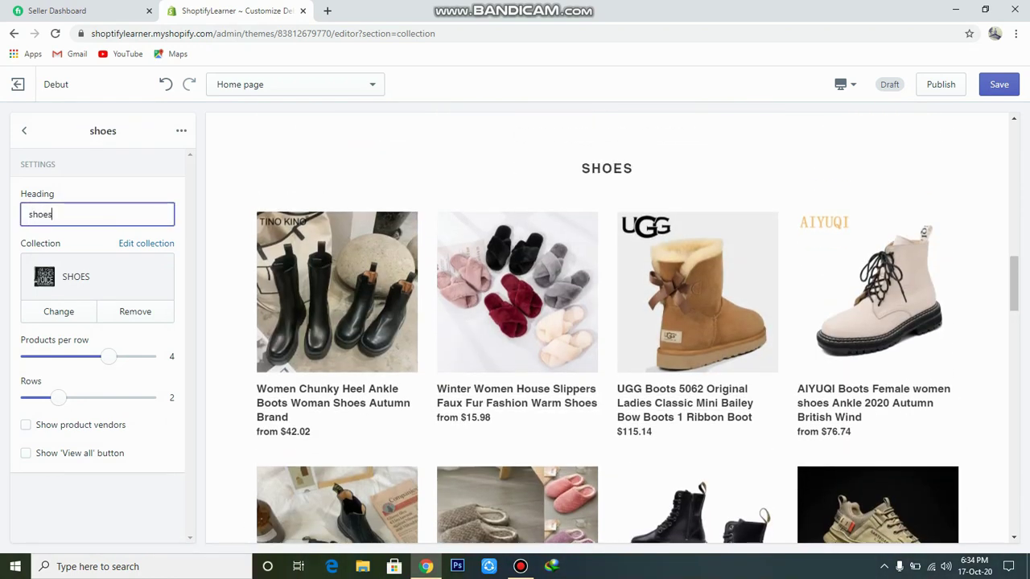
{"action": "left_click", "coordinate": [24, 130]}
- Replace the first testimonial's placeholder author with a reviewer's name
{"action": "scroll", "coordinate": [522, 394], "scroll_direction": "down", "scroll_amount": 9}
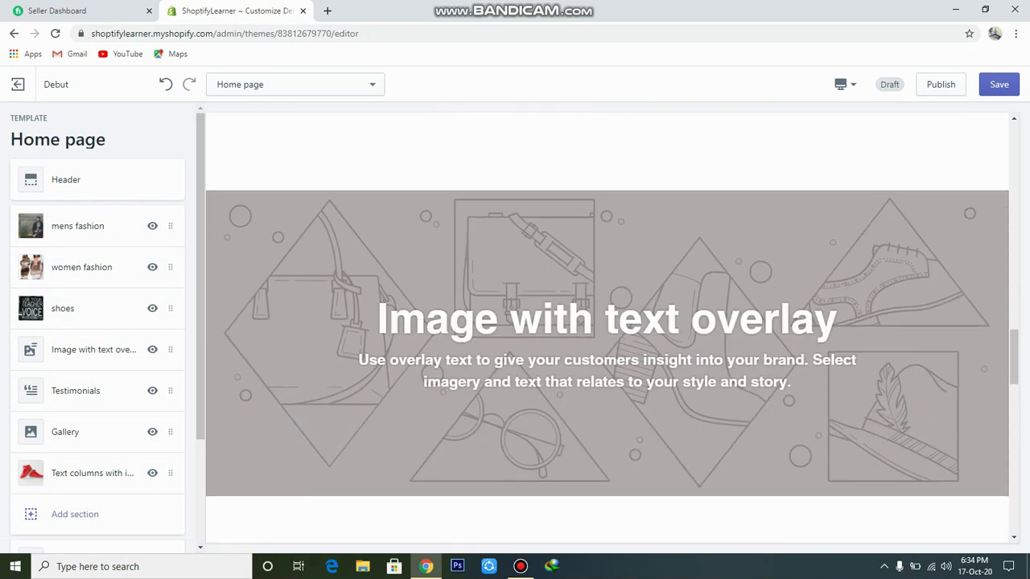
{"action": "scroll", "coordinate": [607, 321], "scroll_direction": "down", "scroll_amount": 4}
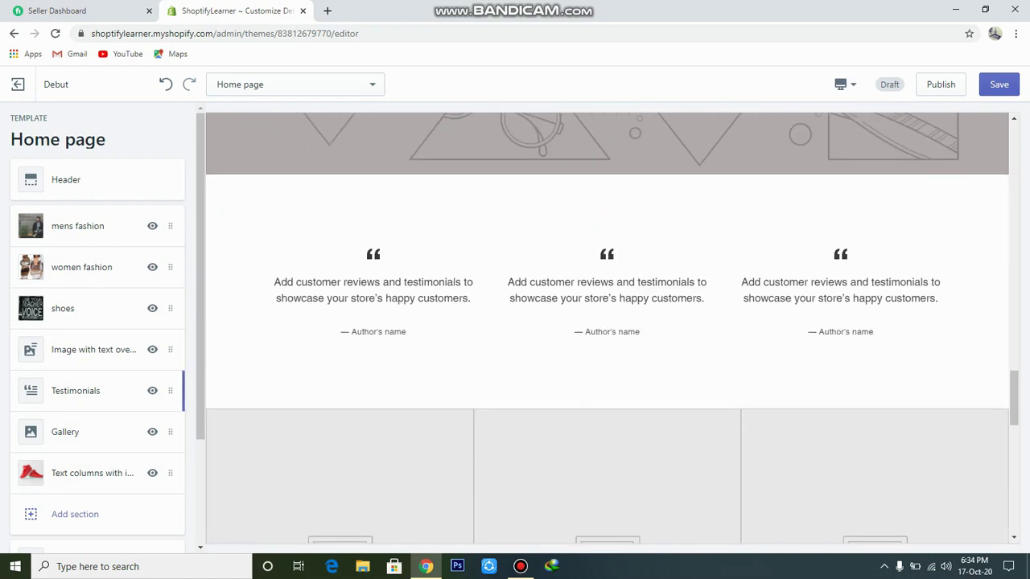
{"action": "left_click", "coordinate": [97, 390]}
{"action": "left_click", "coordinate": [96, 198]}
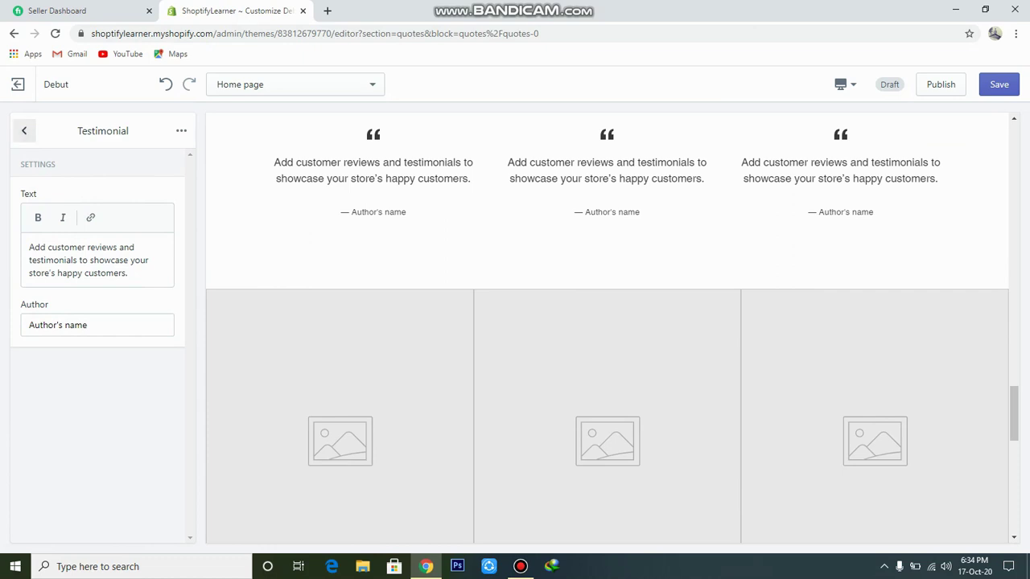
{"action": "left_click", "coordinate": [88, 325]}
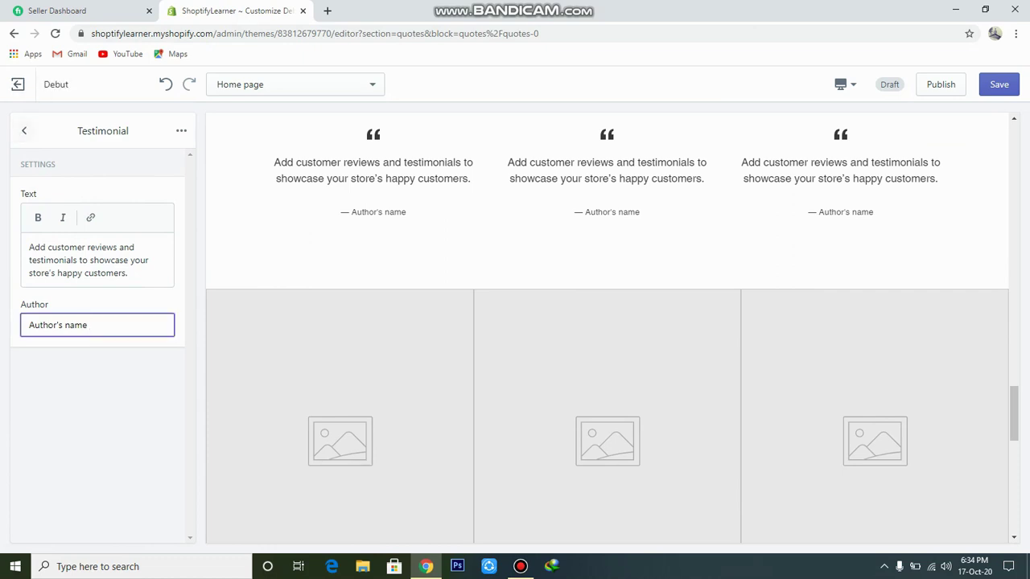
{"action": "key", "text": "BackSpace"}
{"action": "key", "text": "BackSpace"}
{"action": "key", "text": "BackSpace"}
{"action": "key", "text": "BackSpace"}
{"action": "key", "text": "BackSpace"}
{"action": "key", "text": "BackSpace"}
{"action": "key", "text": "BackSpace"}
{"action": "key", "text": "BackSpace"}
{"action": "key", "text": "BackSpace"}
{"action": "key", "text": "BackSpace"}
{"action": "key", "text": "BackSpace"}
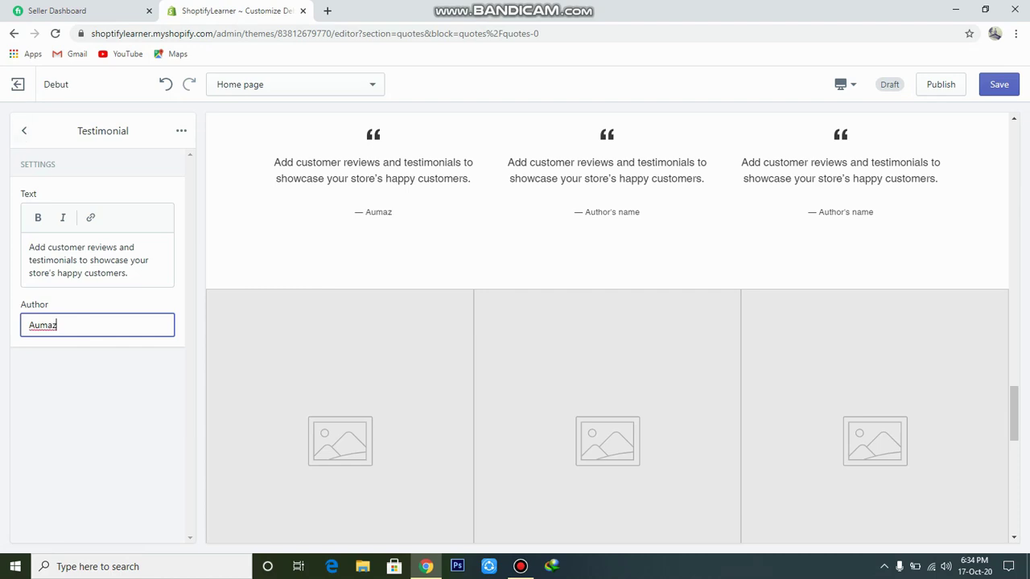
{"action": "left_click", "coordinate": [24, 131]}
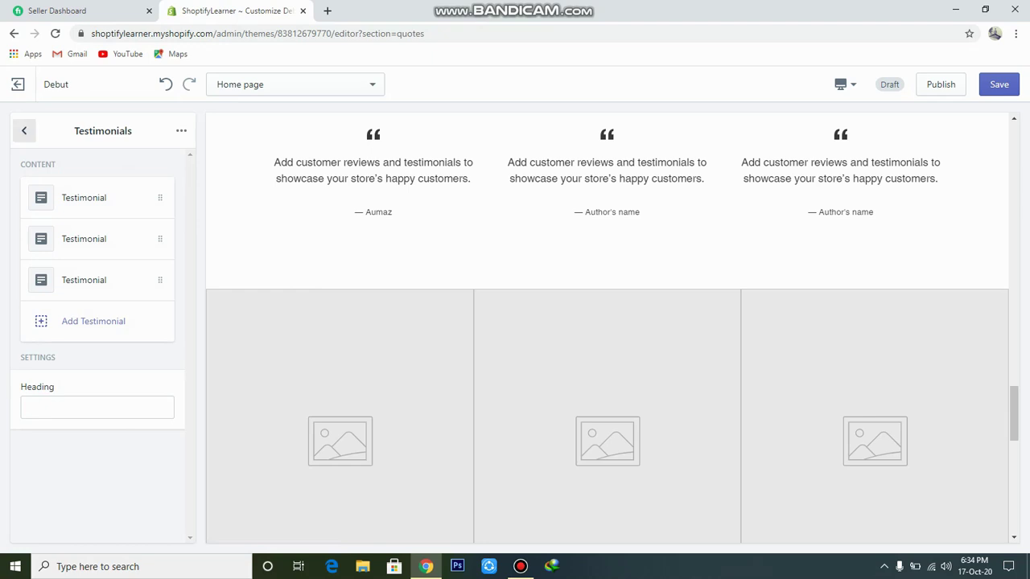
{"action": "left_click", "coordinate": [24, 130]}
- Set the gallery's first image to the library photo of the high-heeled shoe with "Bride" written on it
{"action": "scroll", "coordinate": [606, 327], "scroll_direction": "down", "scroll_amount": 2}
{"action": "left_click", "coordinate": [65, 432]}
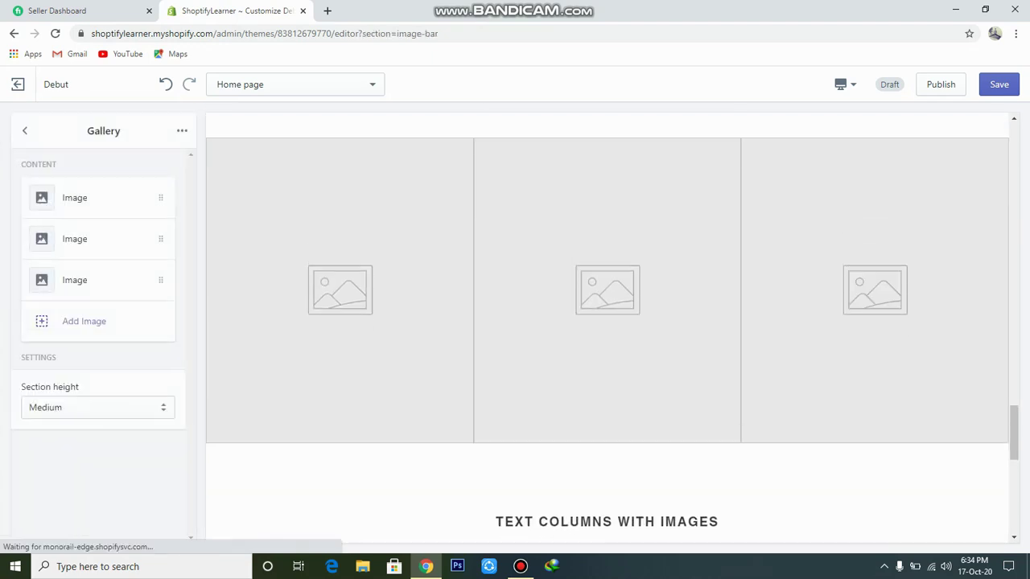
{"action": "left_click", "coordinate": [72, 198]}
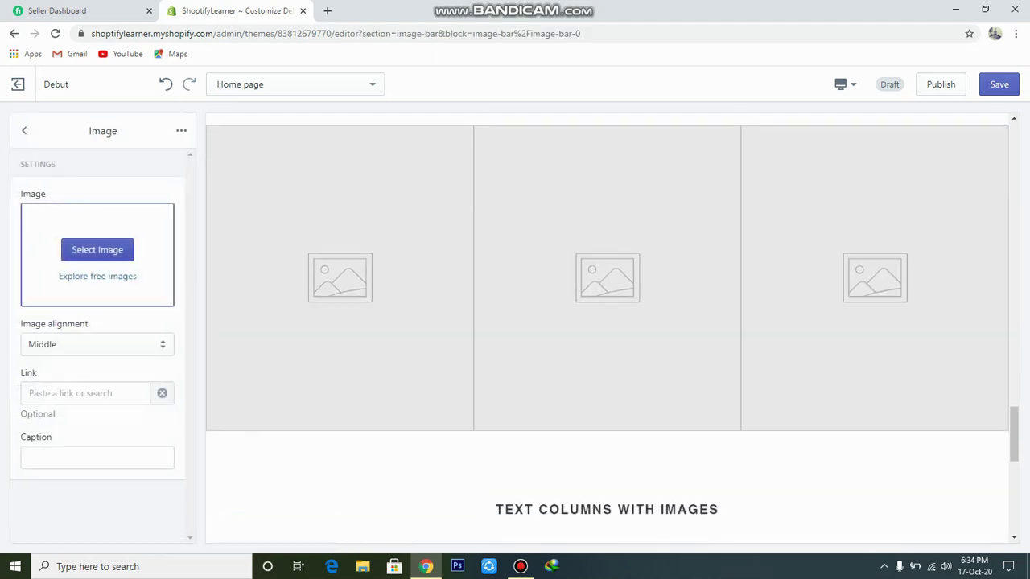
{"action": "left_click", "coordinate": [119, 250]}
{"action": "left_click", "coordinate": [54, 304]}
{"action": "left_click", "coordinate": [165, 524]}
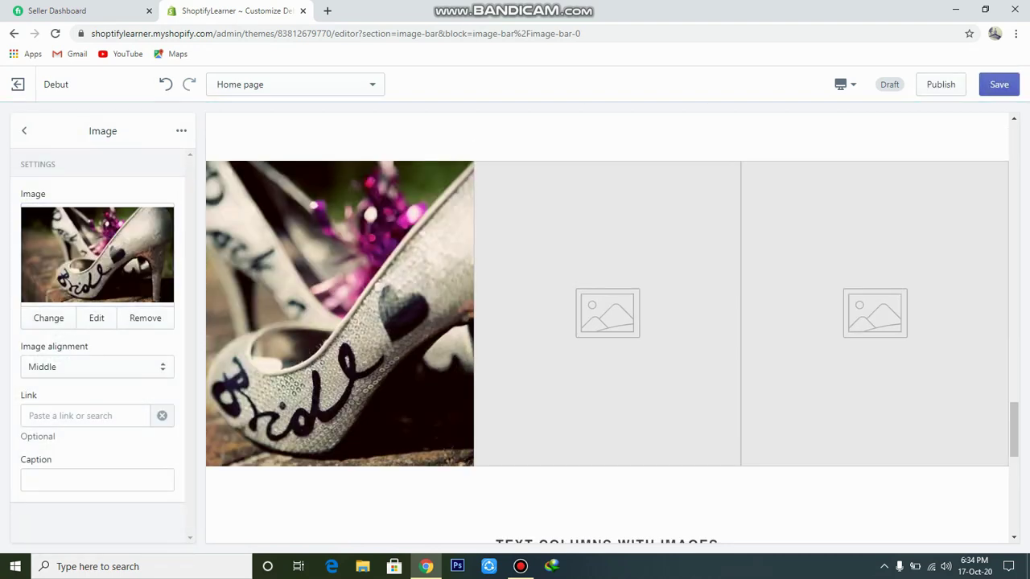
- Link the gallery's first image to the SHOES collection and give it the caption "shoes"
{"action": "left_click", "coordinate": [29, 416]}
{"action": "left_click", "coordinate": [63, 259]}
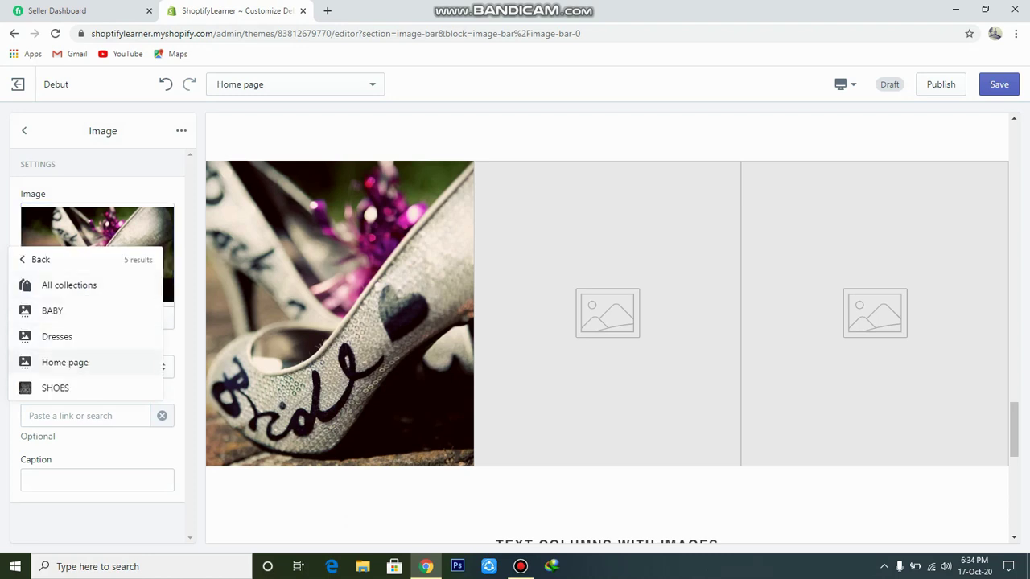
{"action": "left_click", "coordinate": [55, 388]}
{"action": "left_click", "coordinate": [96, 479]}
{"action": "type", "text": "shoes"}
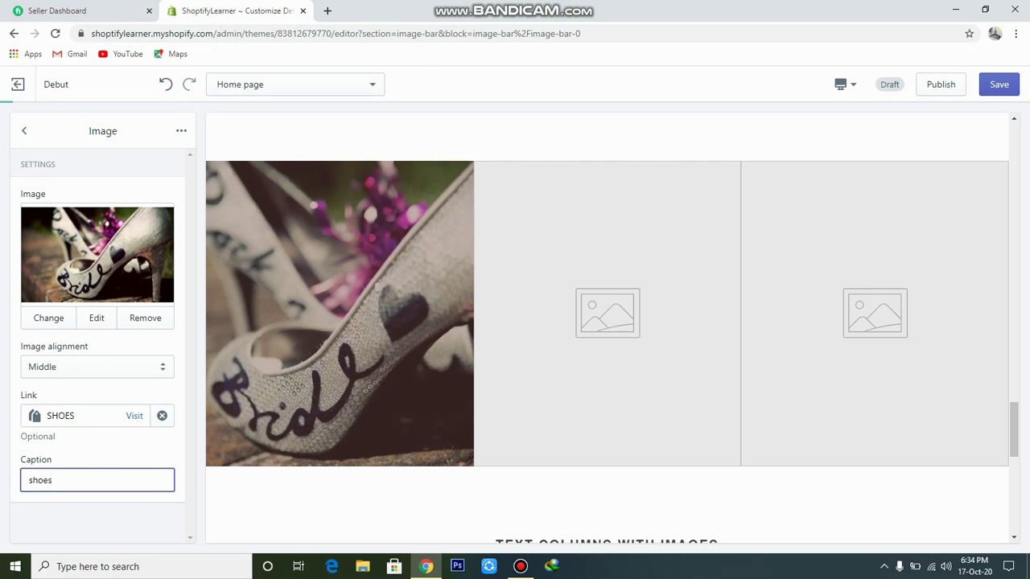
{"action": "scroll", "coordinate": [607, 328], "scroll_direction": "down", "scroll_amount": 4}
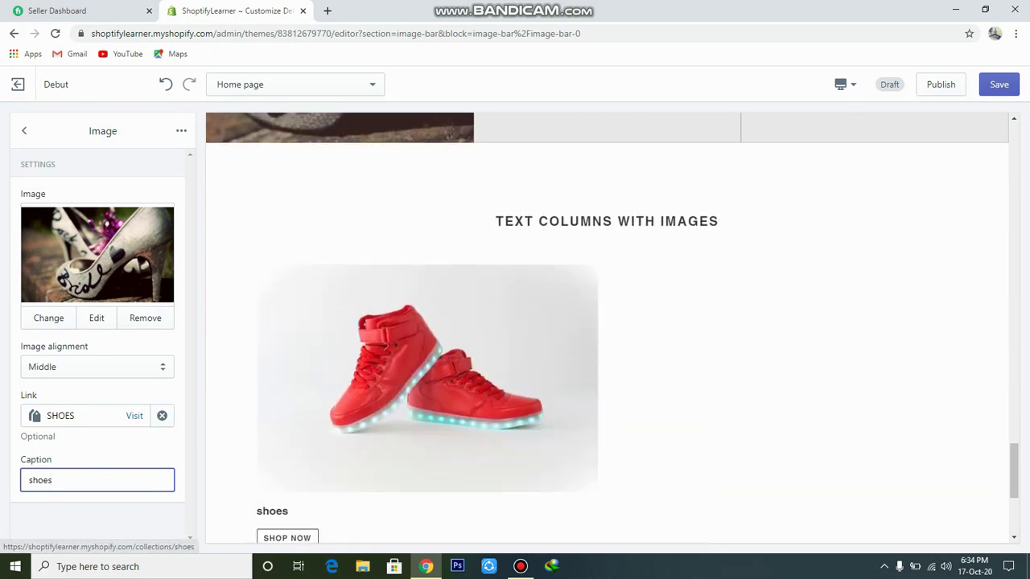
{"action": "scroll", "coordinate": [607, 322], "scroll_direction": "down", "scroll_amount": 3}
{"action": "key", "text": "F12"}
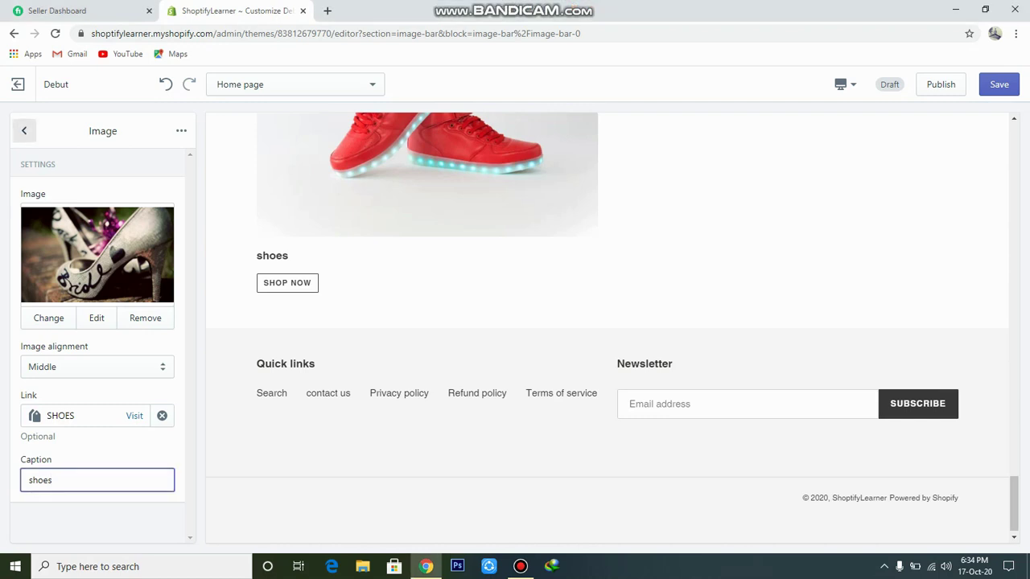
{"action": "left_click", "coordinate": [24, 131]}
{"action": "left_click", "coordinate": [24, 131]}
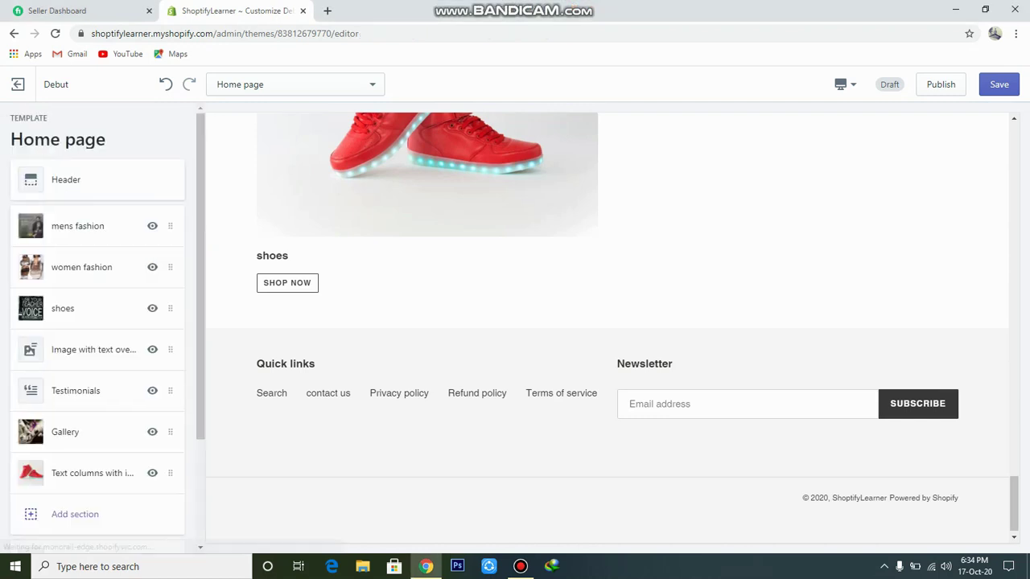
- Add a second menu block to the footer, keeping its Quick links heading and Footer menu
{"action": "scroll", "coordinate": [96, 338], "scroll_direction": "down", "scroll_amount": 2}
{"action": "left_click", "coordinate": [96, 418]}
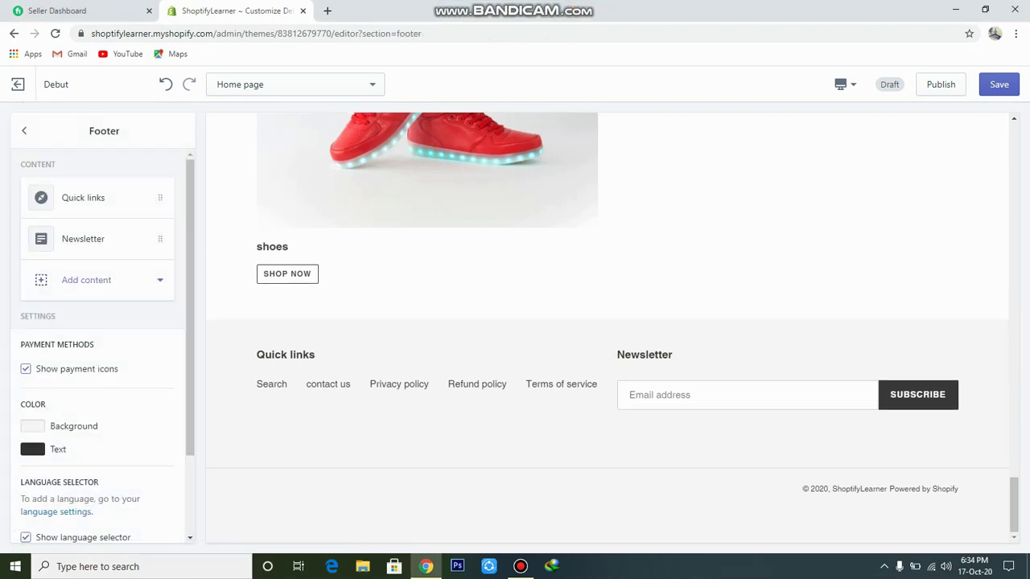
{"action": "left_click", "coordinate": [83, 197]}
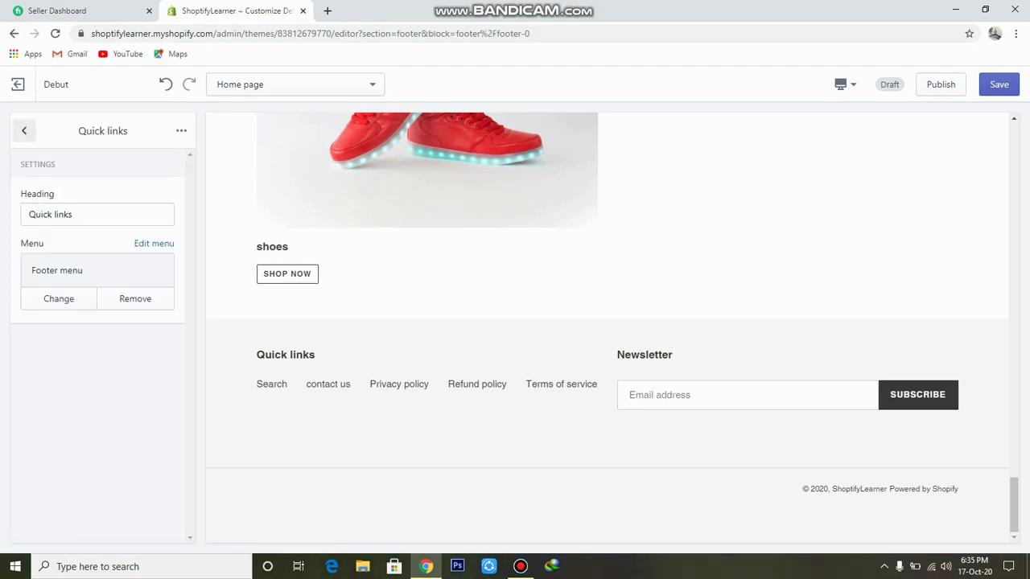
{"action": "left_click", "coordinate": [24, 131]}
{"action": "left_click", "coordinate": [86, 280]}
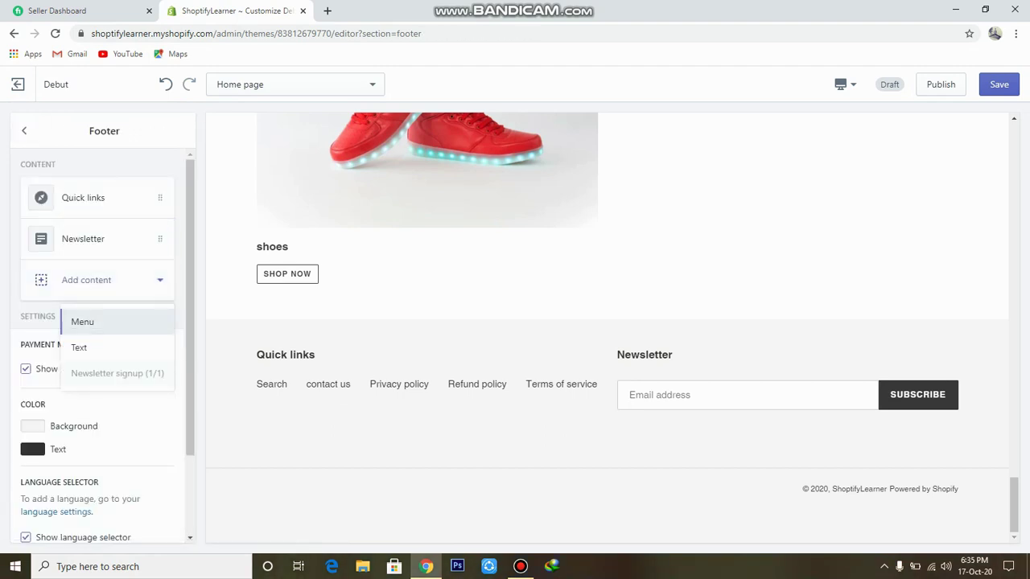
{"action": "left_click", "coordinate": [77, 322]}
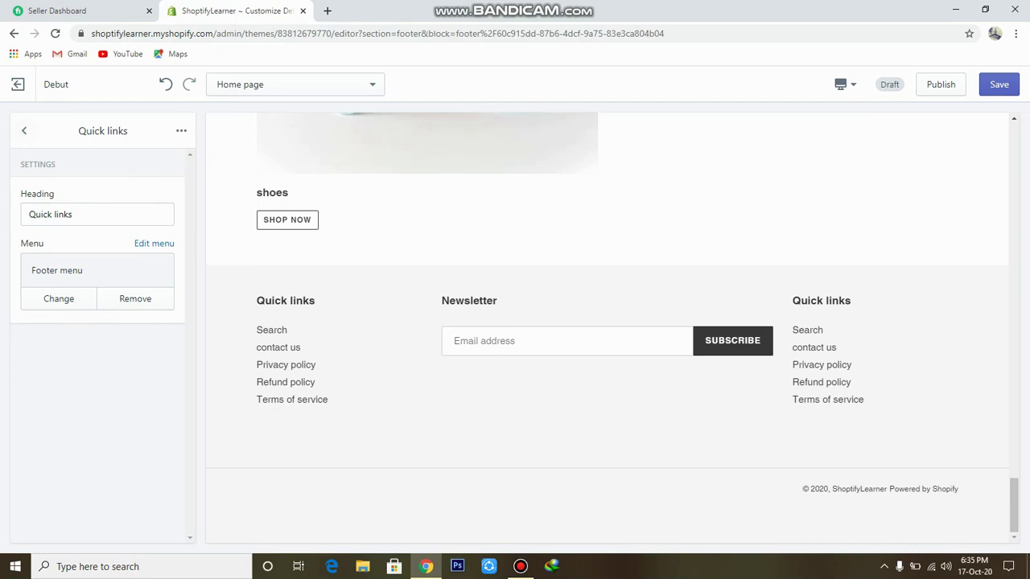
{"action": "left_click", "coordinate": [24, 130]}
{"action": "scroll", "coordinate": [97, 322], "scroll_direction": "down", "scroll_amount": 3}
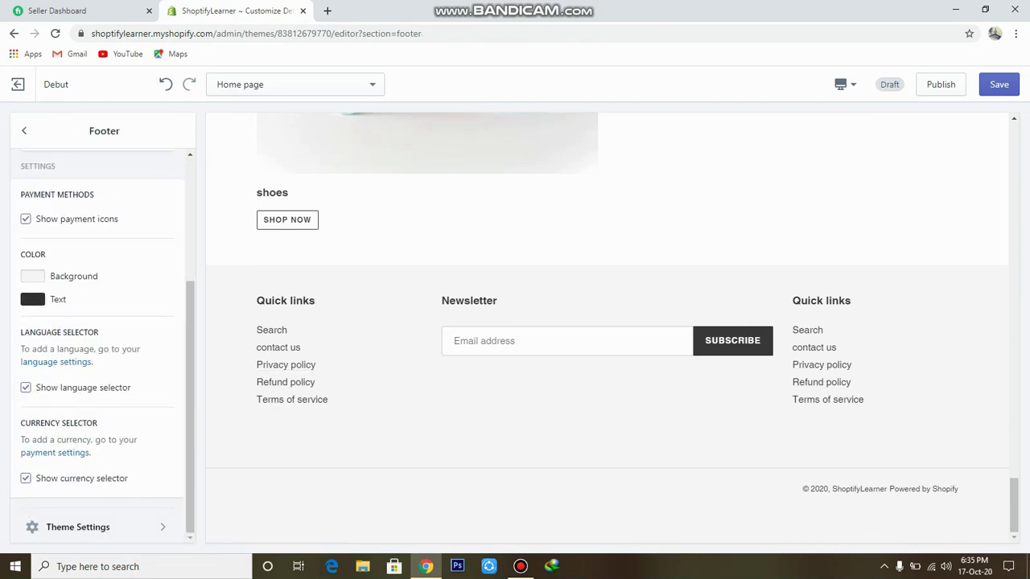
{"action": "left_click", "coordinate": [77, 527]}
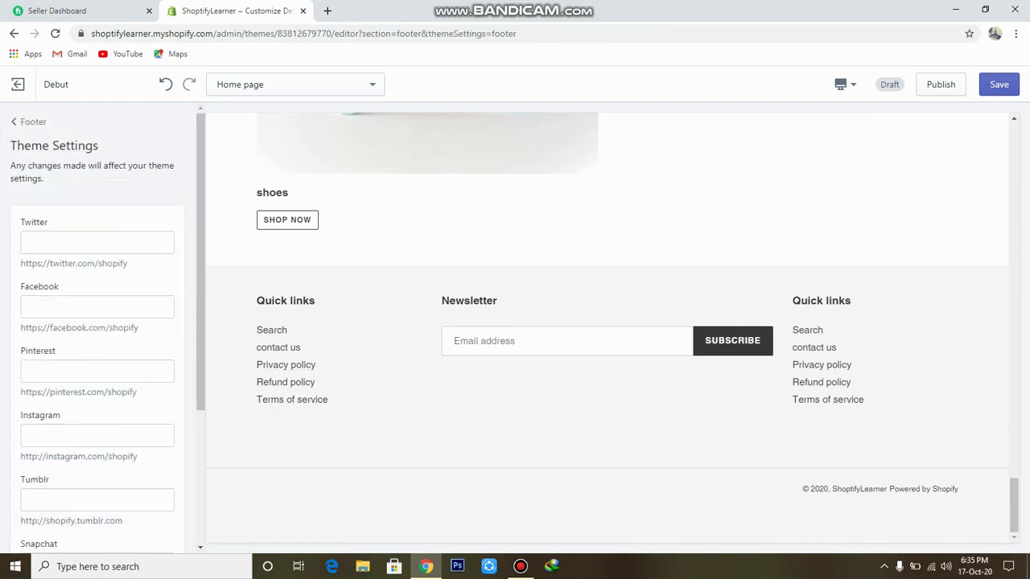
{"action": "left_click_drag", "start_coordinate": [128, 263], "coordinate": [20, 263]}
{"action": "key", "text": "ctrl+c"}
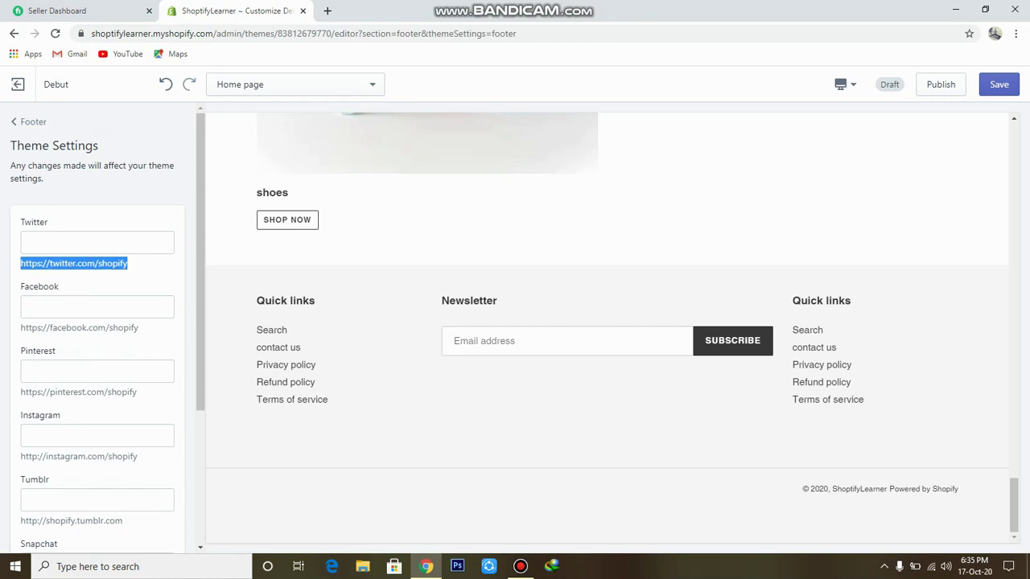
{"action": "left_click", "coordinate": [29, 242]}
{"action": "key", "text": "ctrl+v"}
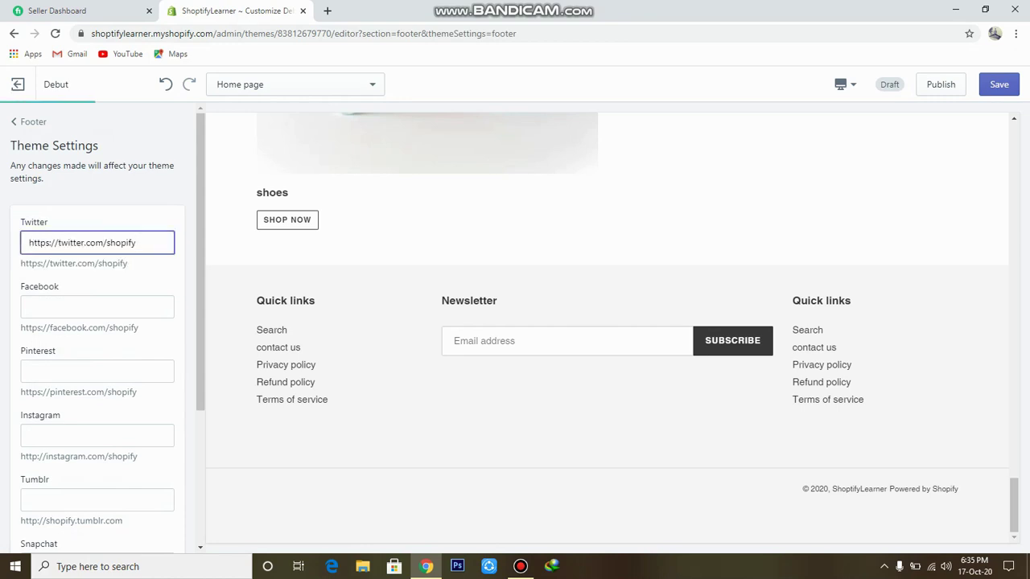
{"action": "left_click_drag", "start_coordinate": [138, 327], "coordinate": [24, 328]}
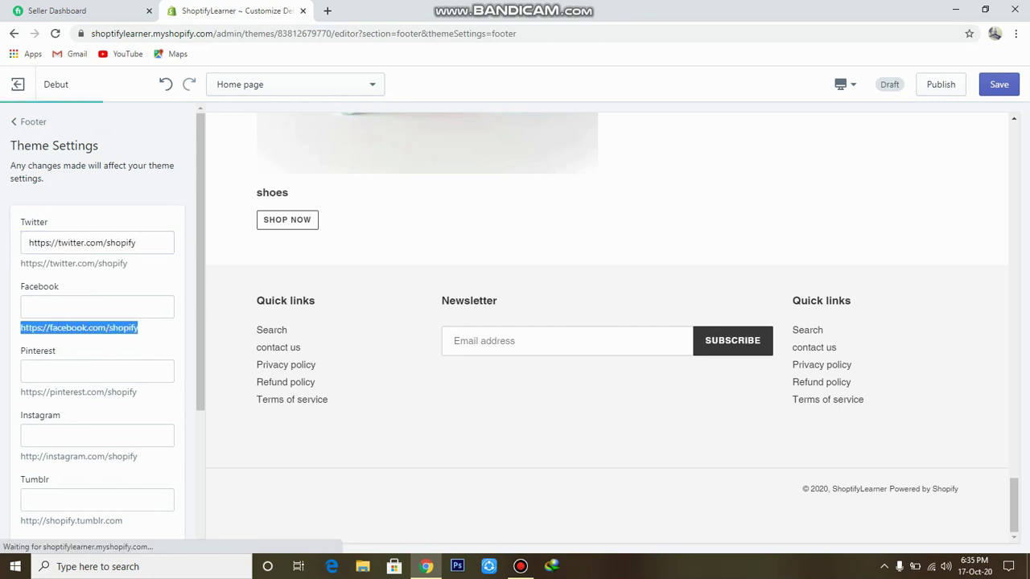
{"action": "left_click", "coordinate": [29, 307]}
{"action": "type", "text": "https://facebook.com/shopify"}
{"action": "left_click_drag", "start_coordinate": [138, 391], "coordinate": [24, 392]}
{"action": "key", "text": "ctrl+c"}
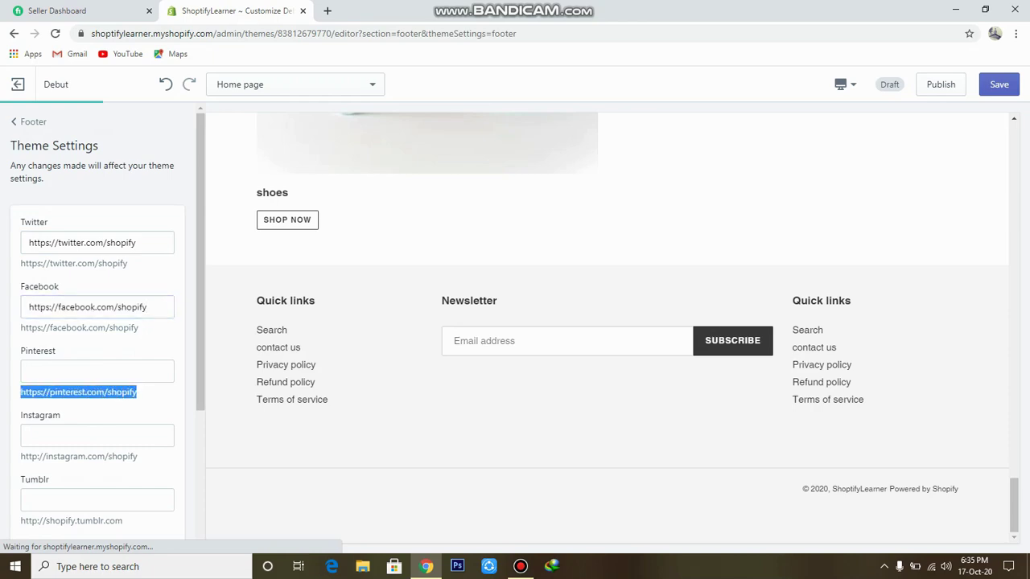
{"action": "left_click", "coordinate": [29, 371]}
{"action": "key", "text": "ctrl+v"}
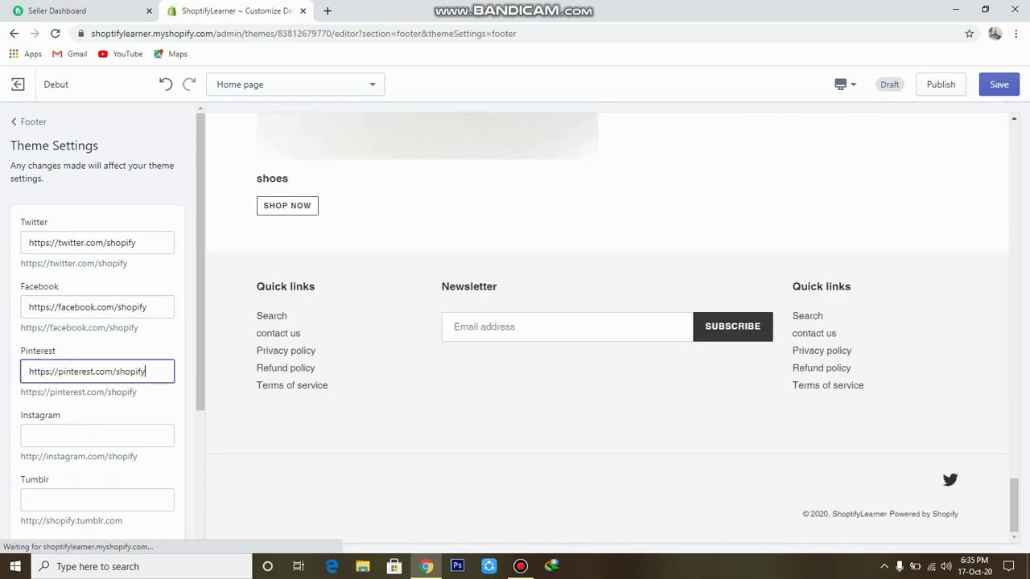
{"action": "key", "text": "F12"}
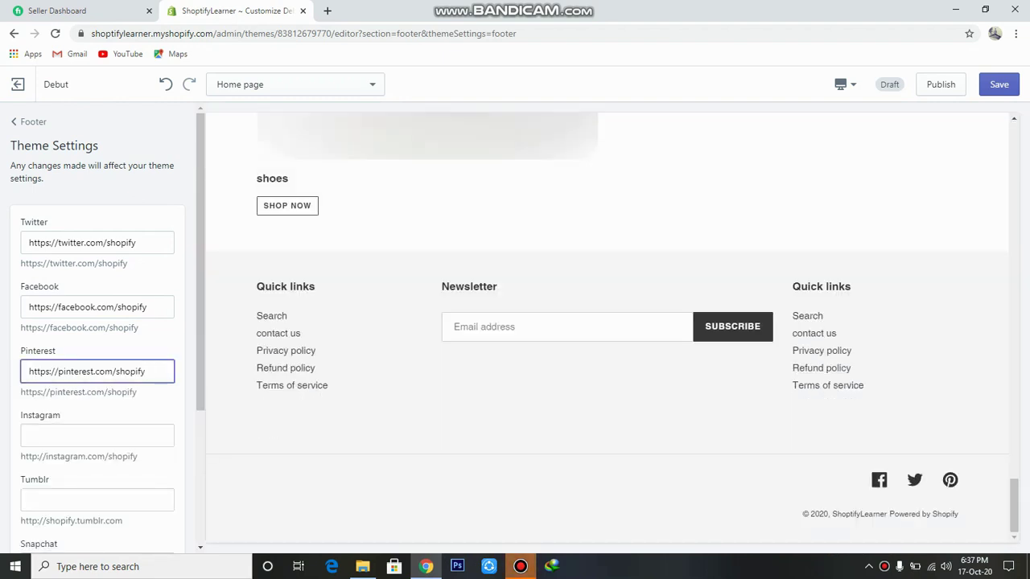
- Leave the social media and footer settings and return to the home page's section list
{"action": "scroll", "coordinate": [612, 322], "scroll_direction": "up", "scroll_amount": 10}
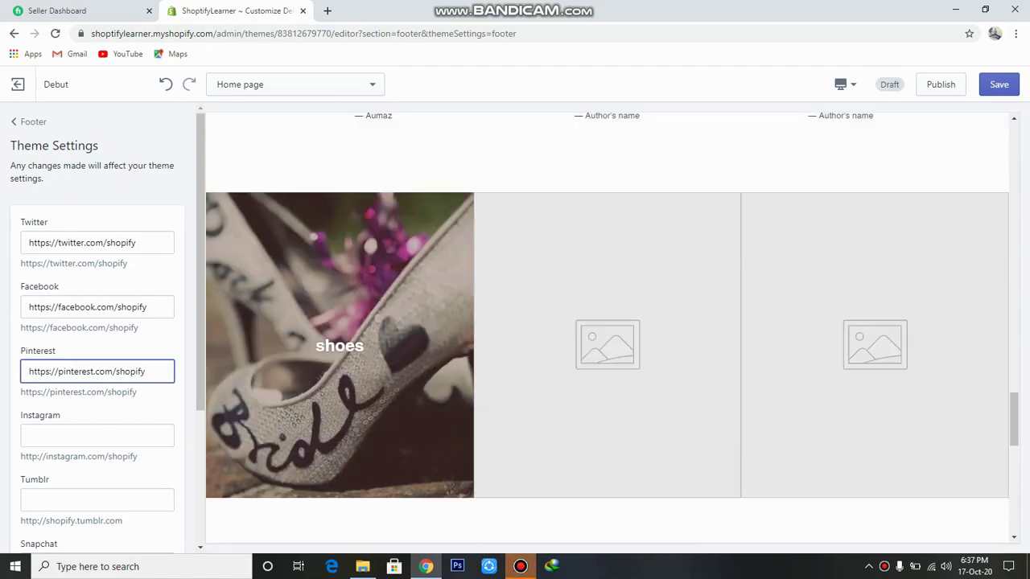
{"action": "scroll", "coordinate": [611, 322], "scroll_direction": "up", "scroll_amount": 15}
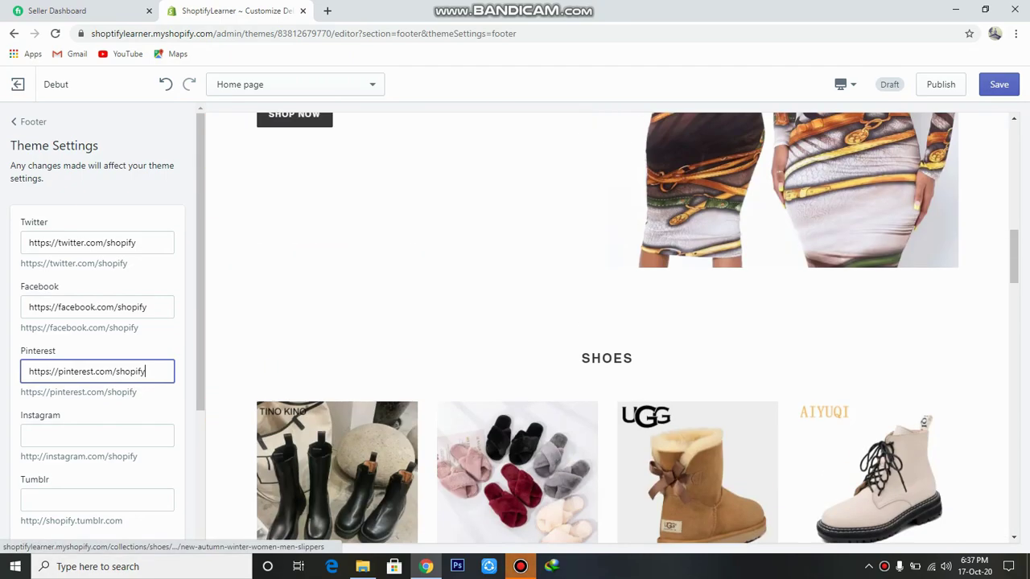
{"action": "scroll", "coordinate": [611, 322], "scroll_direction": "up", "scroll_amount": 8}
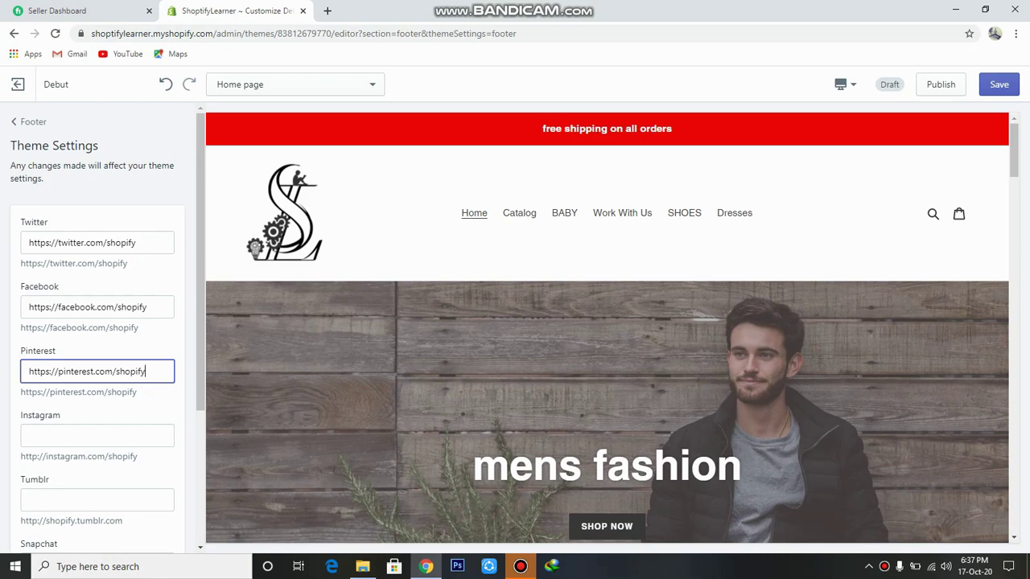
{"action": "scroll", "coordinate": [606, 328], "scroll_direction": "down", "scroll_amount": 2}
{"action": "left_click", "coordinate": [29, 122]}
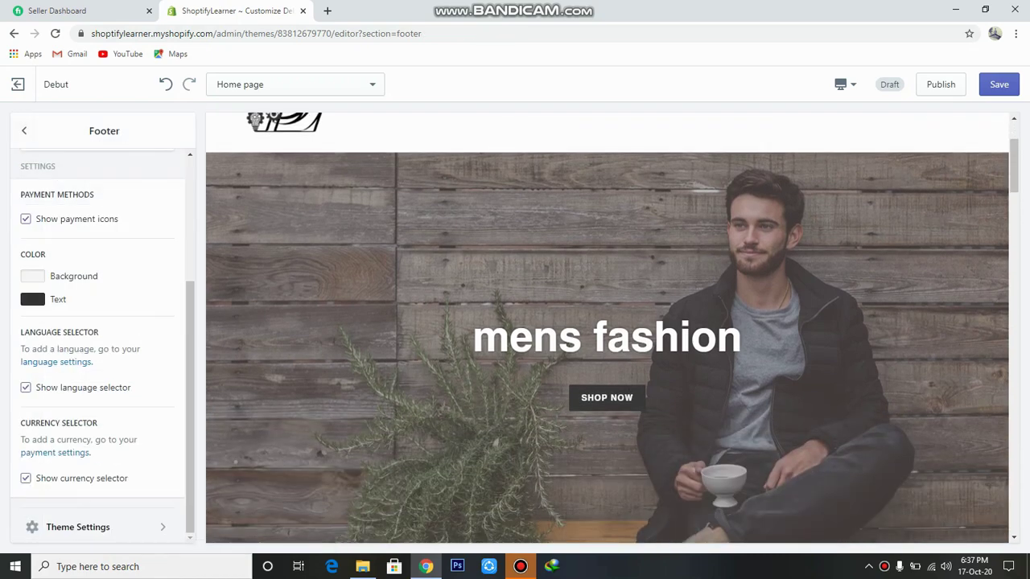
{"action": "left_click", "coordinate": [24, 130]}
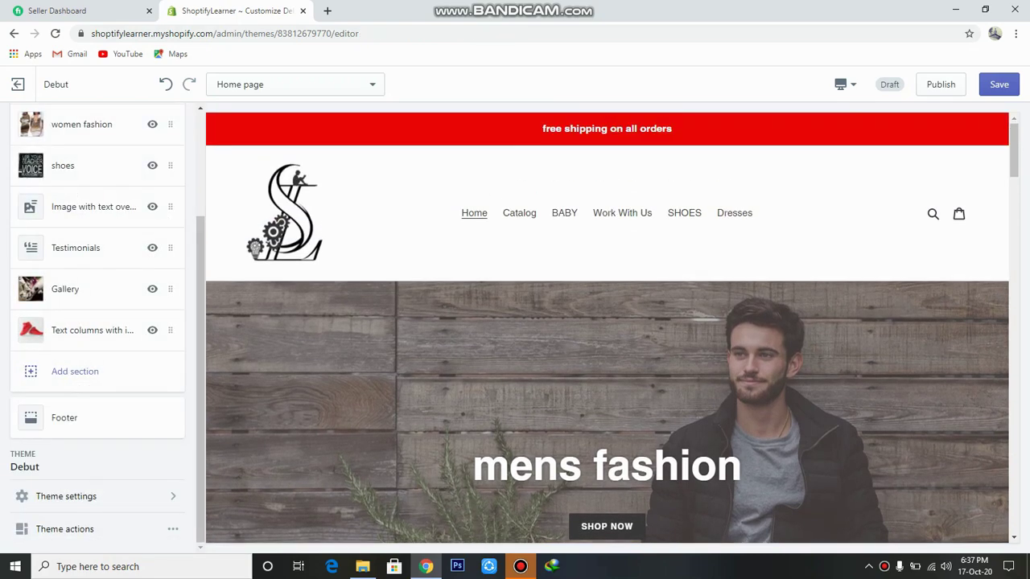
- Review the whole home page preview, from the header through the product, testimonial, gallery and text column sections to the footer's social icons
{"action": "scroll", "coordinate": [606, 329], "scroll_direction": "down", "scroll_amount": 3}
{"action": "scroll", "coordinate": [97, 328], "scroll_direction": "up", "scroll_amount": 2}
{"action": "scroll", "coordinate": [606, 329], "scroll_direction": "down", "scroll_amount": 3}
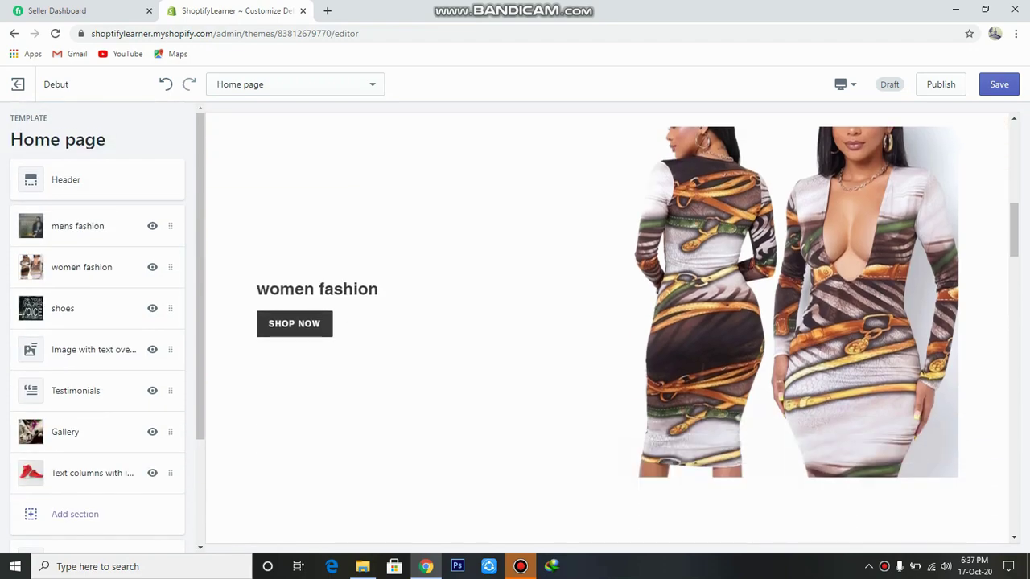
{"action": "scroll", "coordinate": [514, 322], "scroll_direction": "down", "scroll_amount": 5}
{"action": "scroll", "coordinate": [684, 402], "scroll_direction": "down", "scroll_amount": 2}
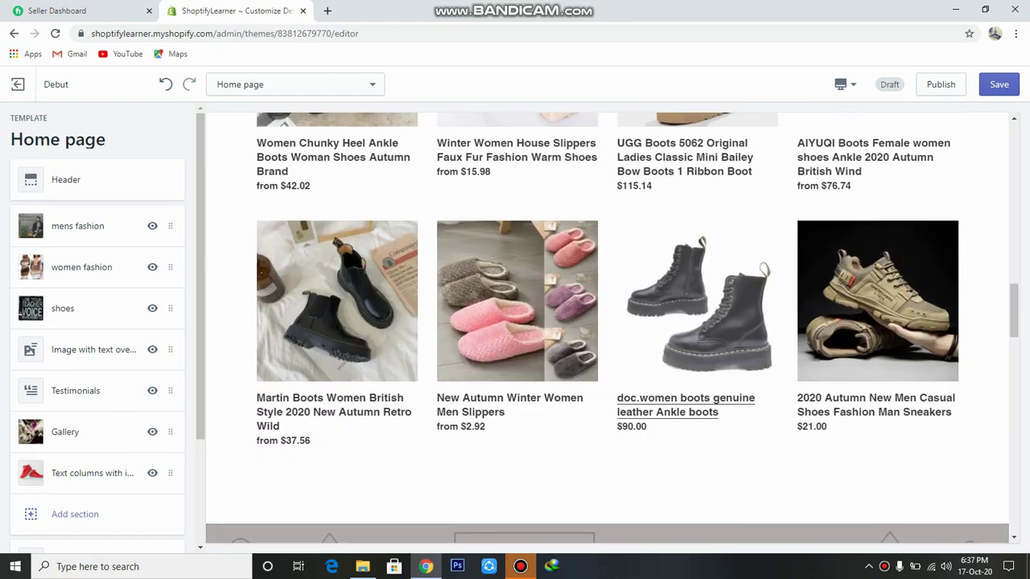
{"action": "scroll", "coordinate": [684, 402], "scroll_direction": "down", "scroll_amount": 8}
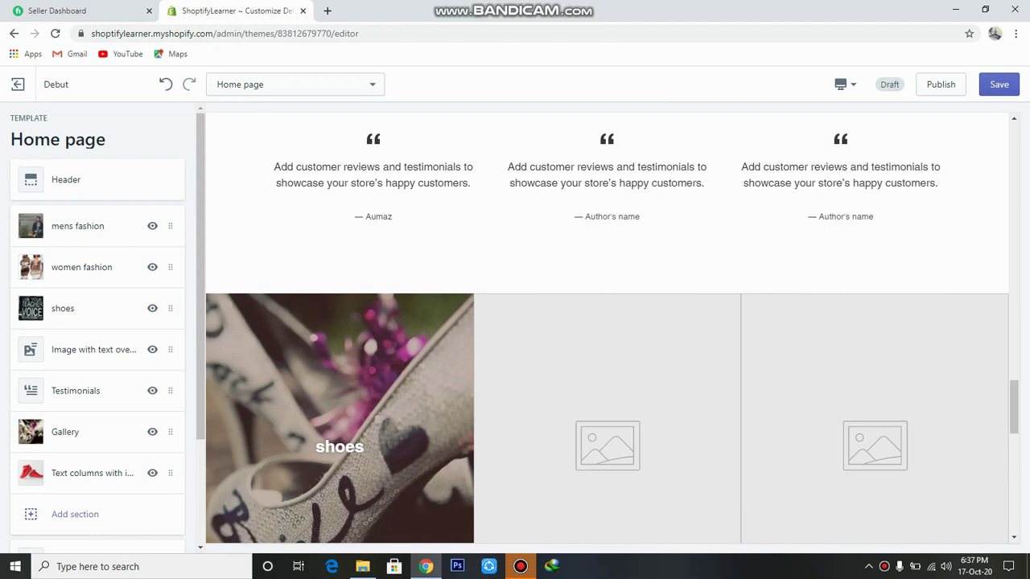
{"action": "scroll", "coordinate": [338, 337], "scroll_direction": "down", "scroll_amount": 3}
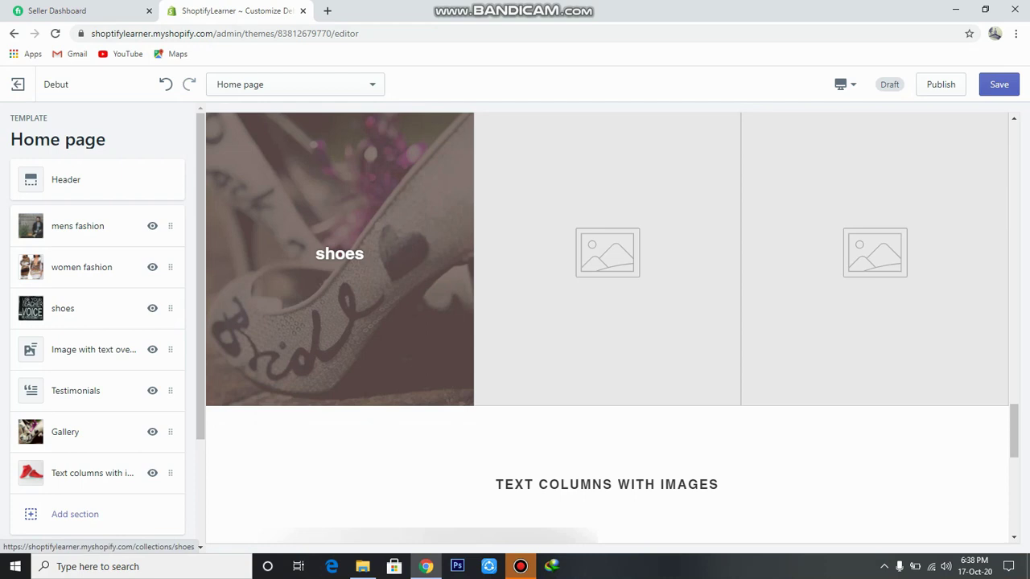
{"action": "scroll", "coordinate": [338, 338], "scroll_direction": "down", "scroll_amount": 3}
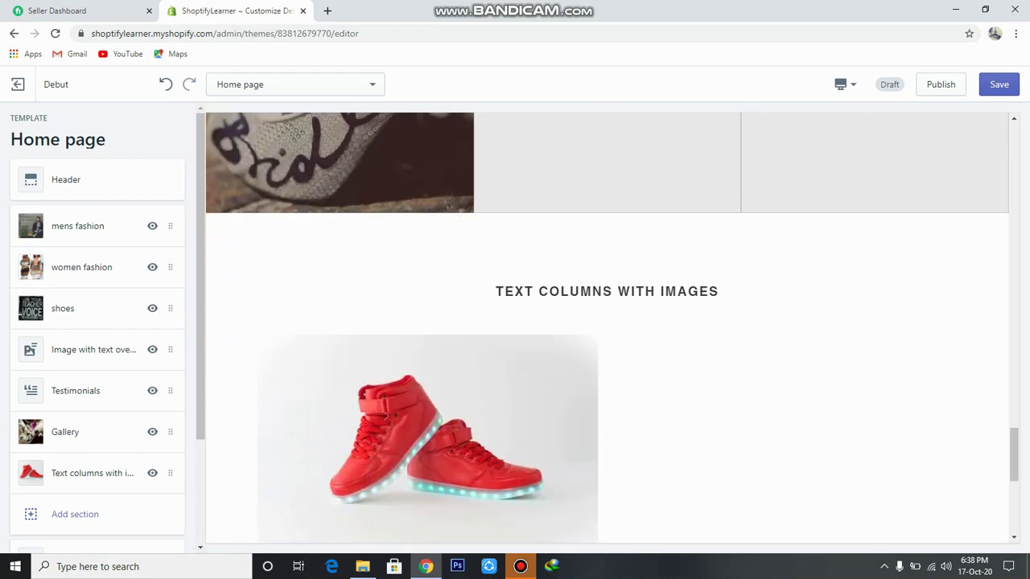
{"action": "scroll", "coordinate": [607, 328], "scroll_direction": "down", "scroll_amount": 4}
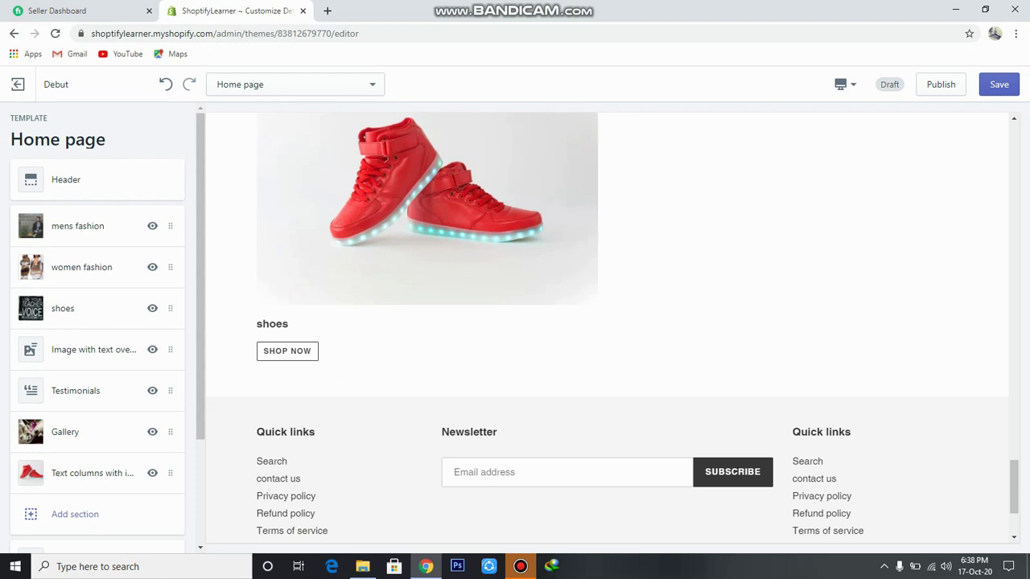
{"action": "scroll", "coordinate": [607, 328], "scroll_direction": "up", "scroll_amount": 2}
{"action": "scroll", "coordinate": [606, 329], "scroll_direction": "down", "scroll_amount": 4}
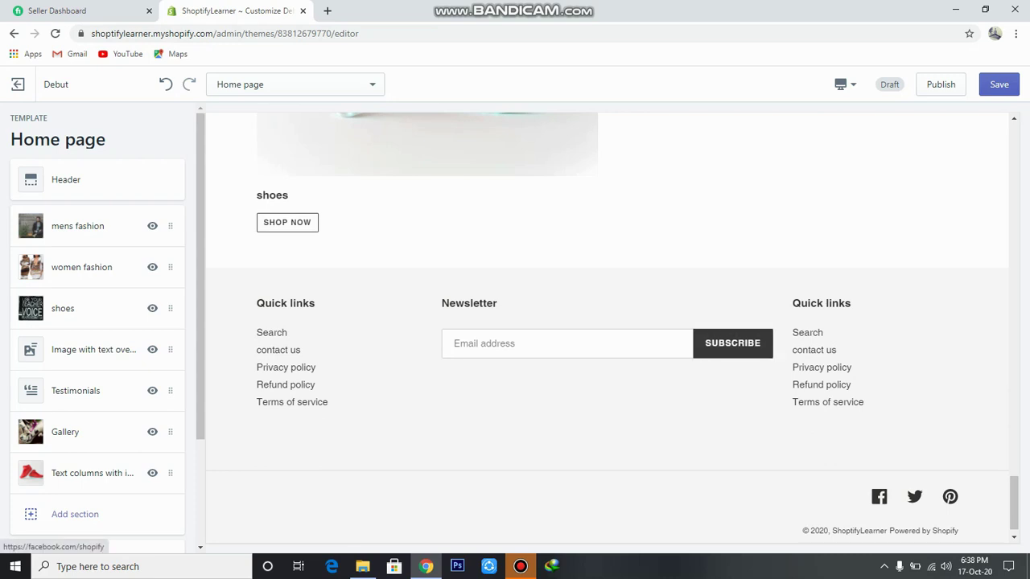
{"action": "scroll", "coordinate": [612, 328], "scroll_direction": "up", "scroll_amount": 15}
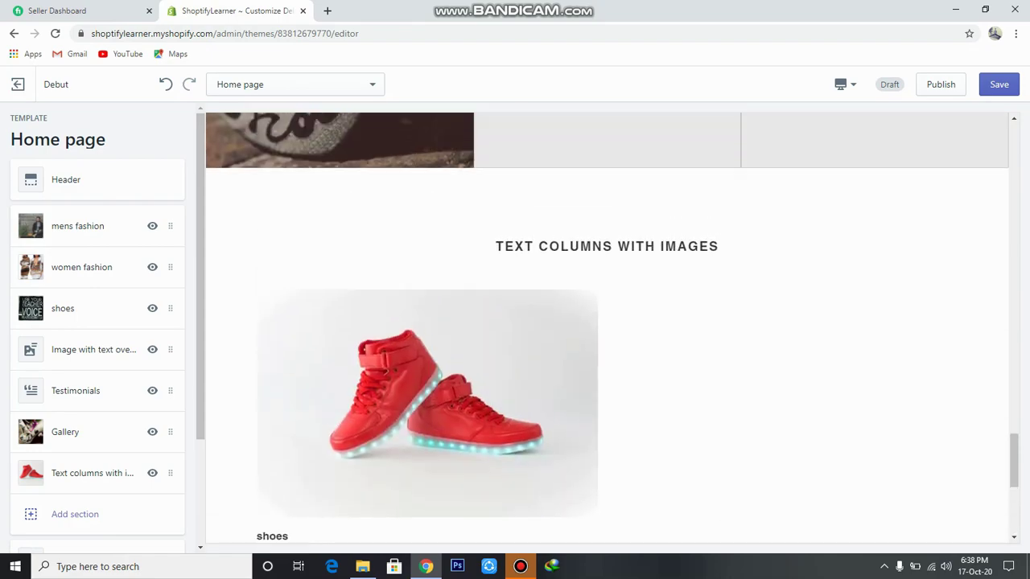
{"action": "scroll", "coordinate": [611, 328], "scroll_direction": "up", "scroll_amount": 10}
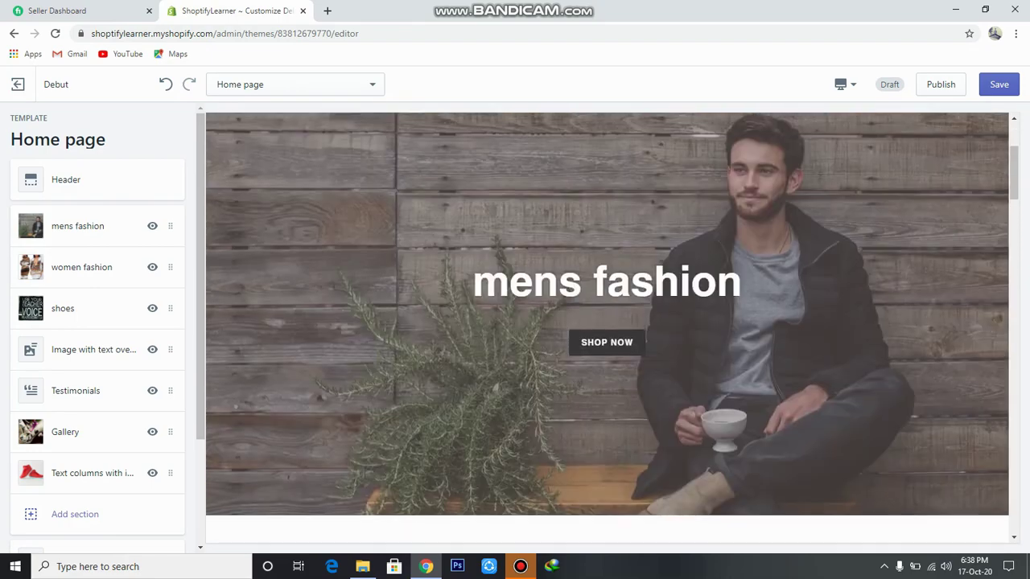